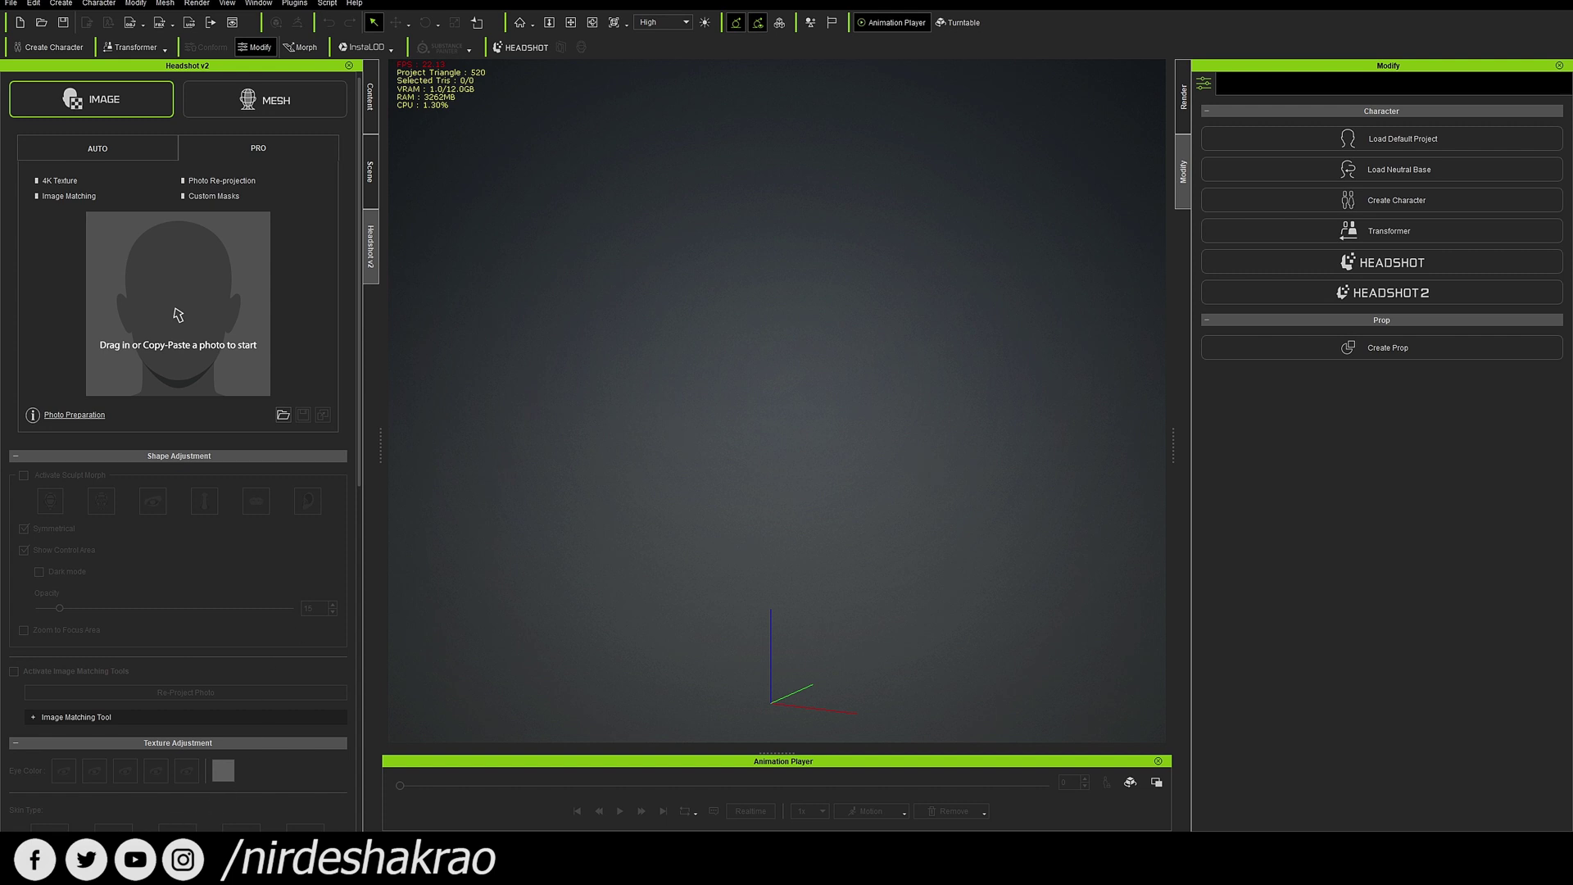
Open the upscaled portrait PNG and drag it into Character Creator 4's Headshot photo area.
click(184, 753)
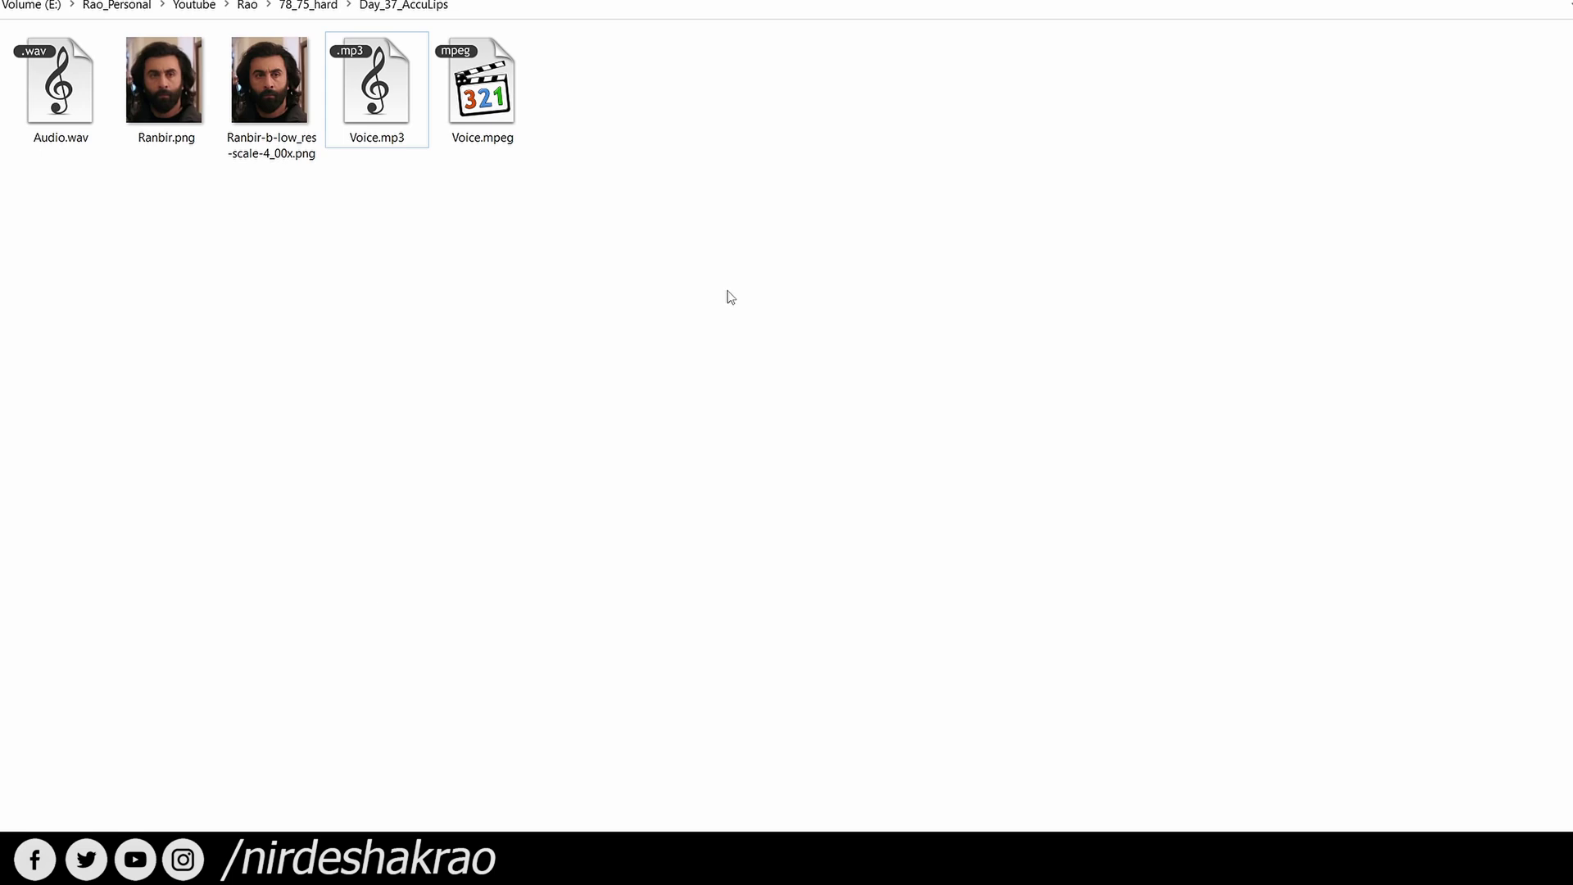
double_click(257, 93)
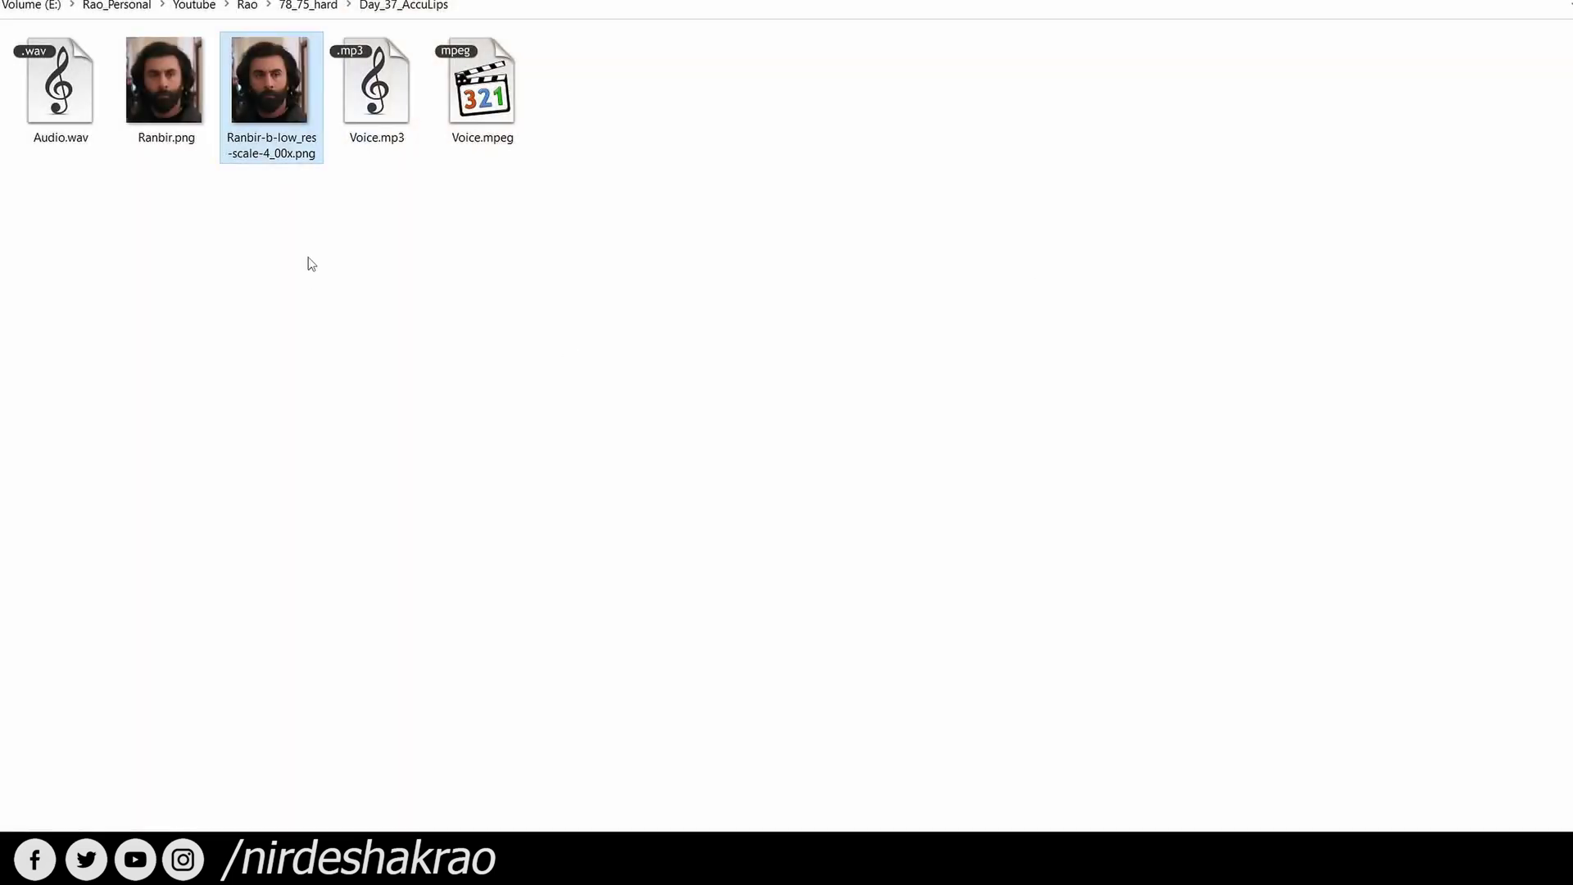
drag(264, 103, 177, 671)
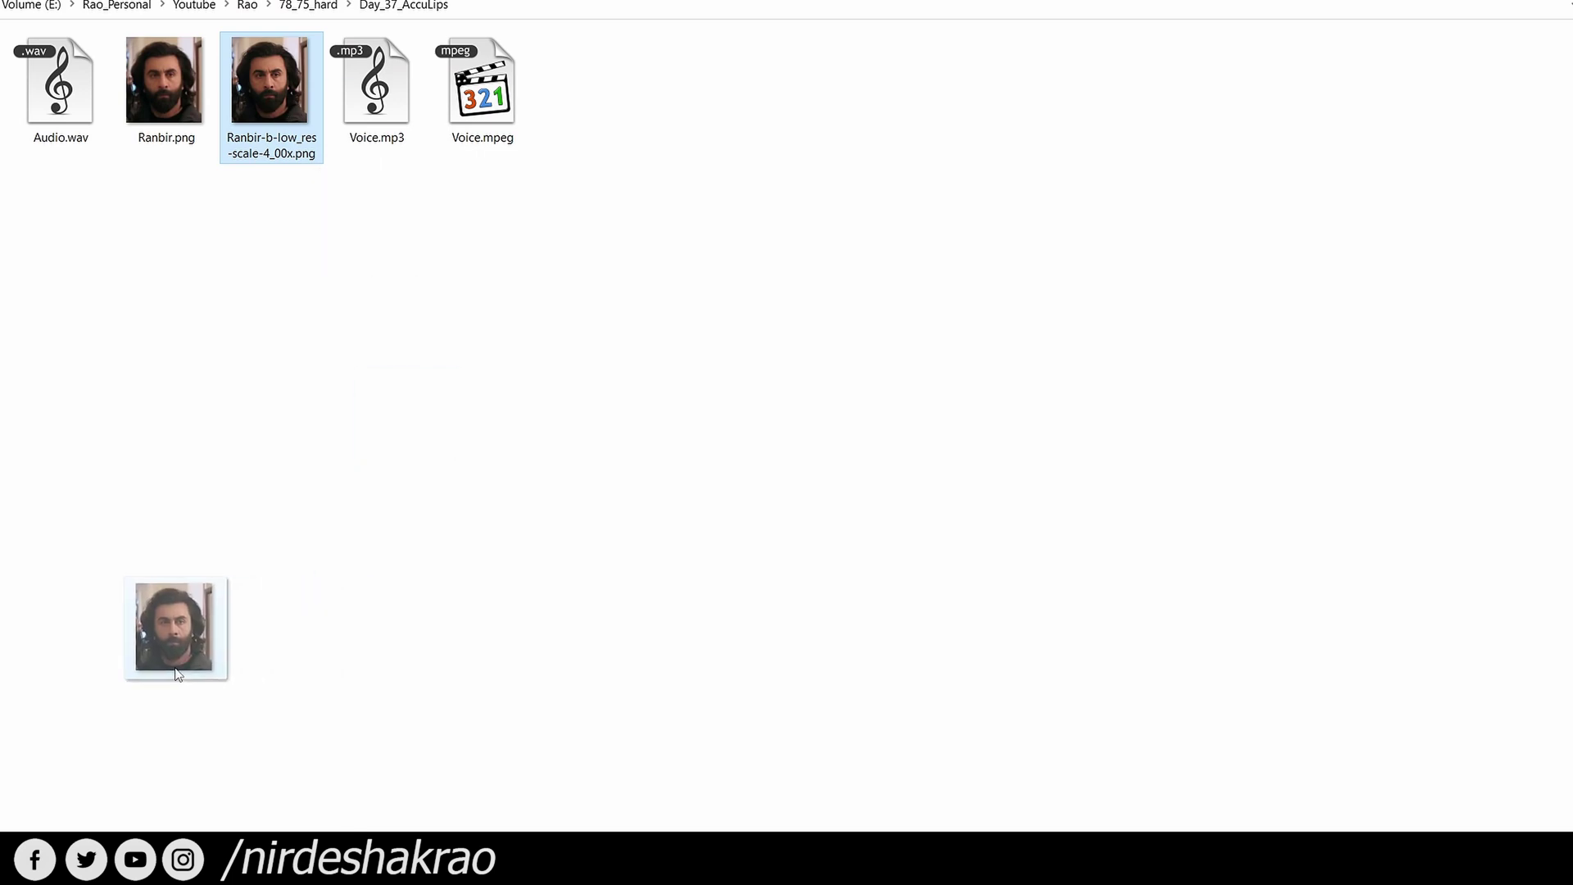
drag(177, 672, 164, 860)
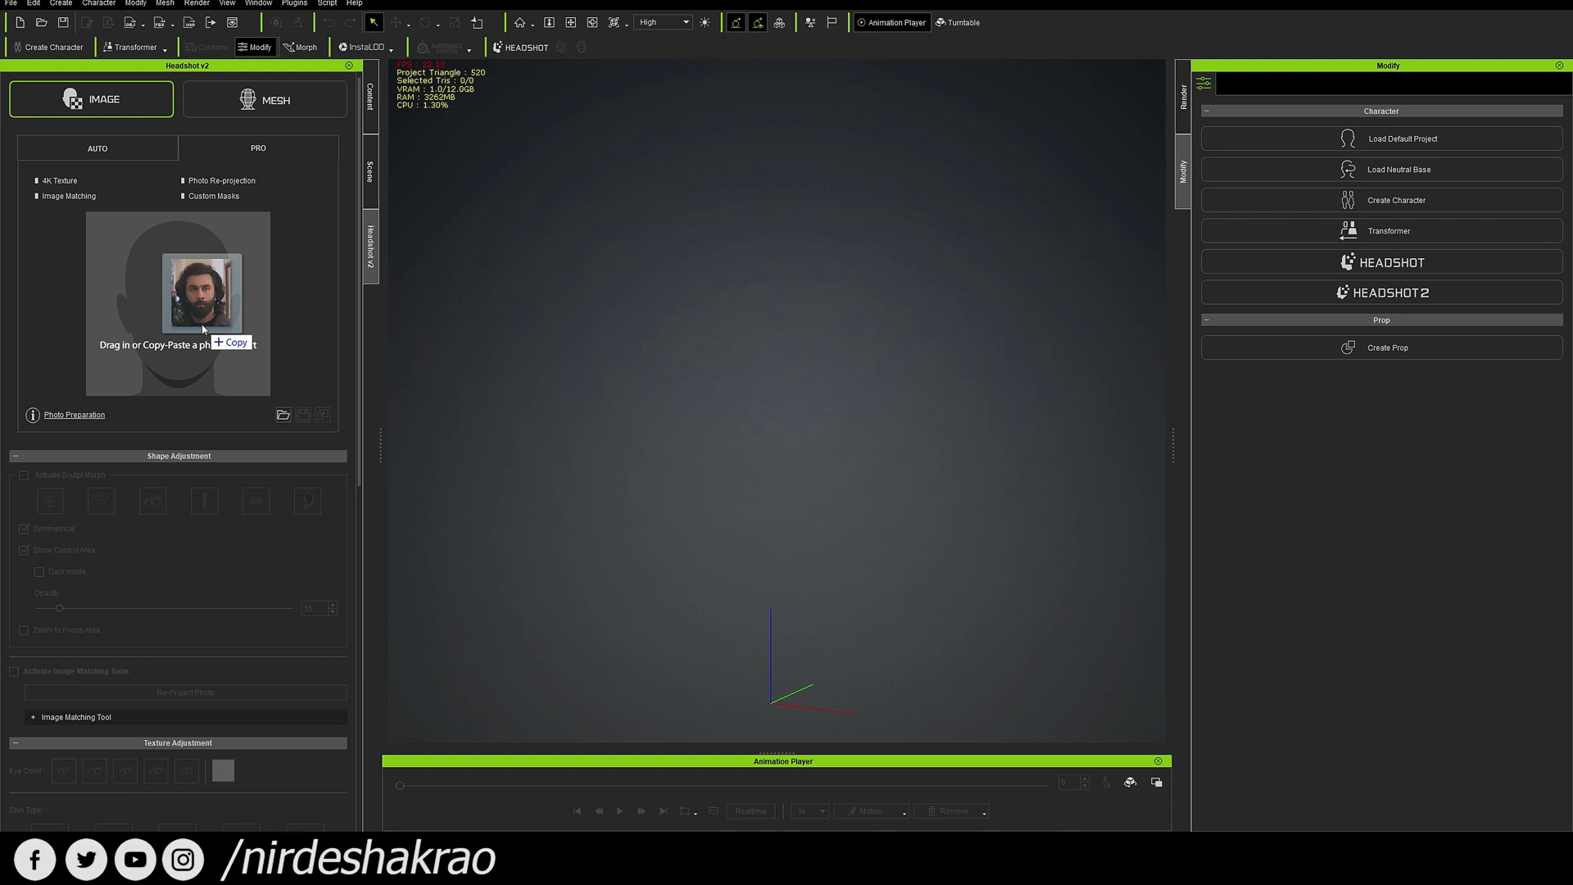
drag(164, 860, 177, 313)
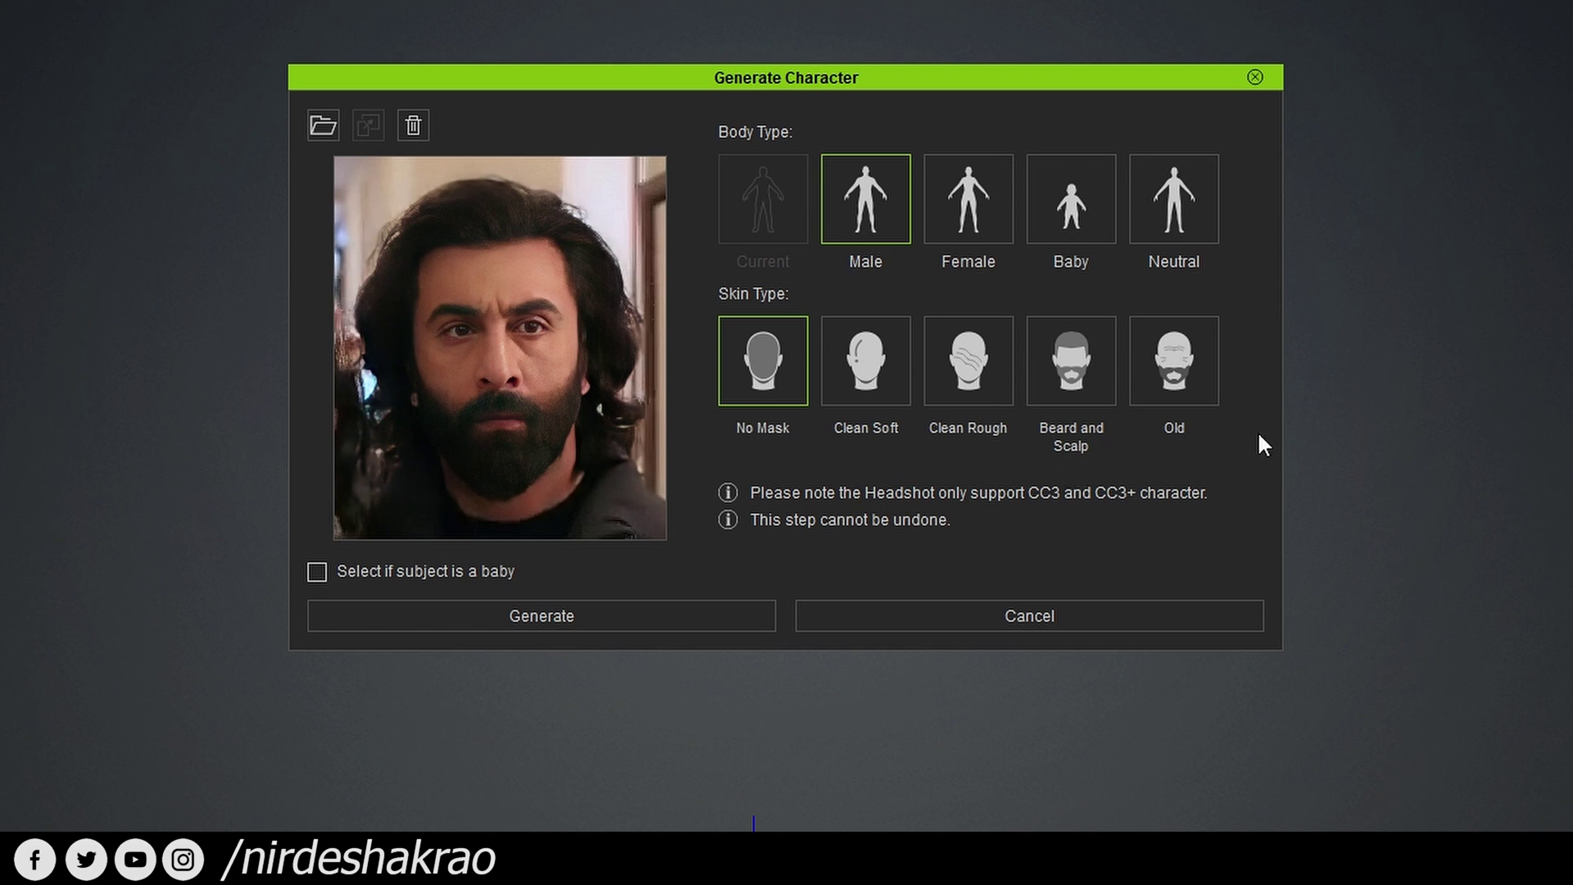
Keep the Male body, choose the Beard and Scalp skin type, and generate the character.
click(1073, 369)
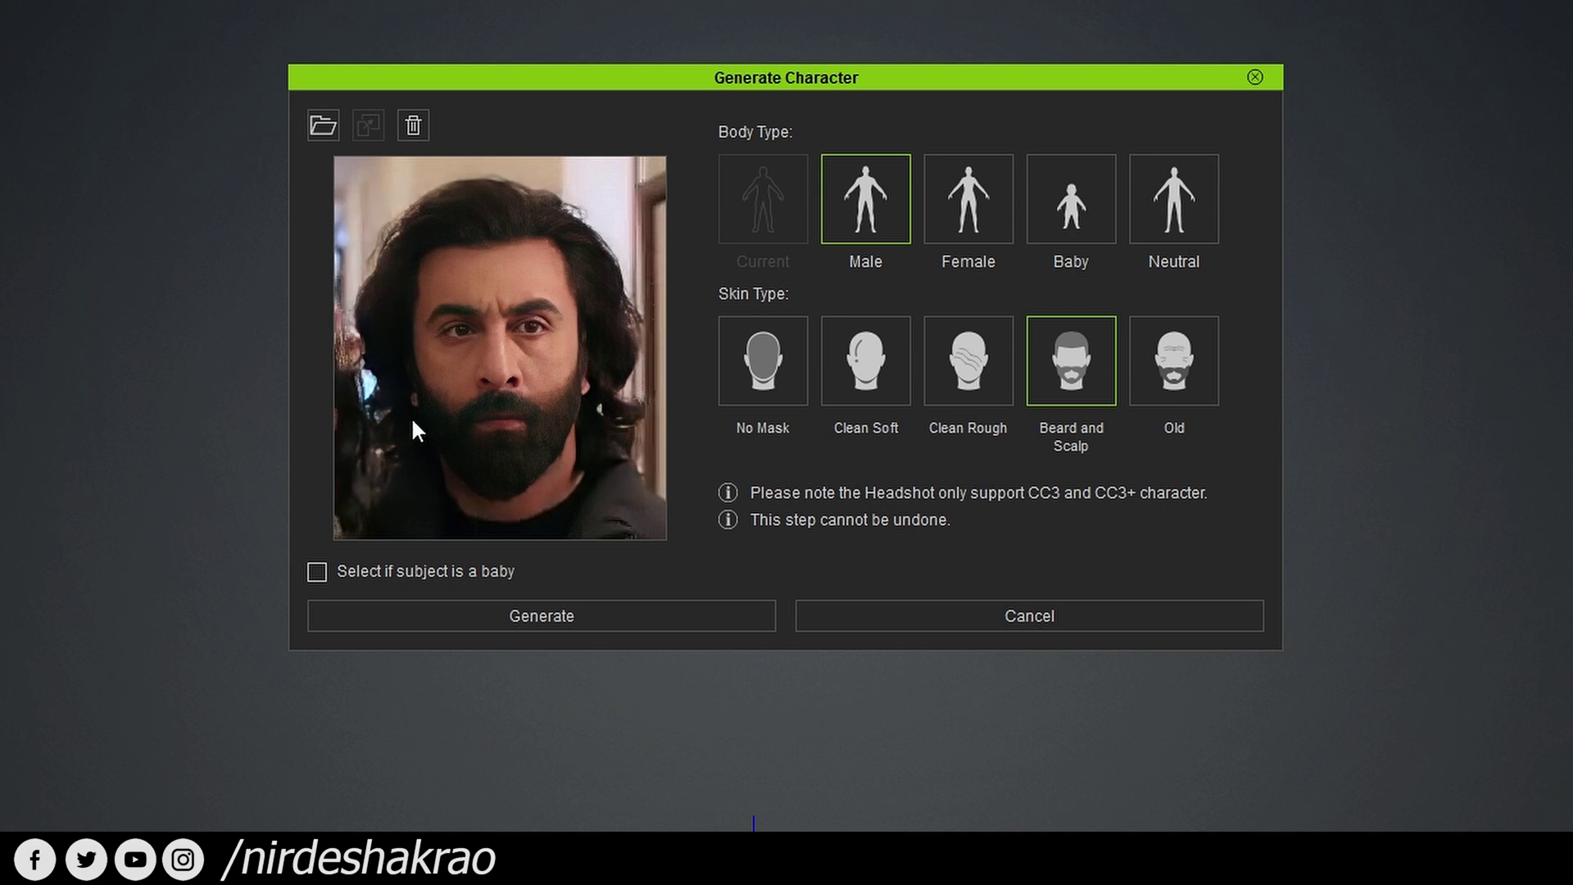
click(534, 616)
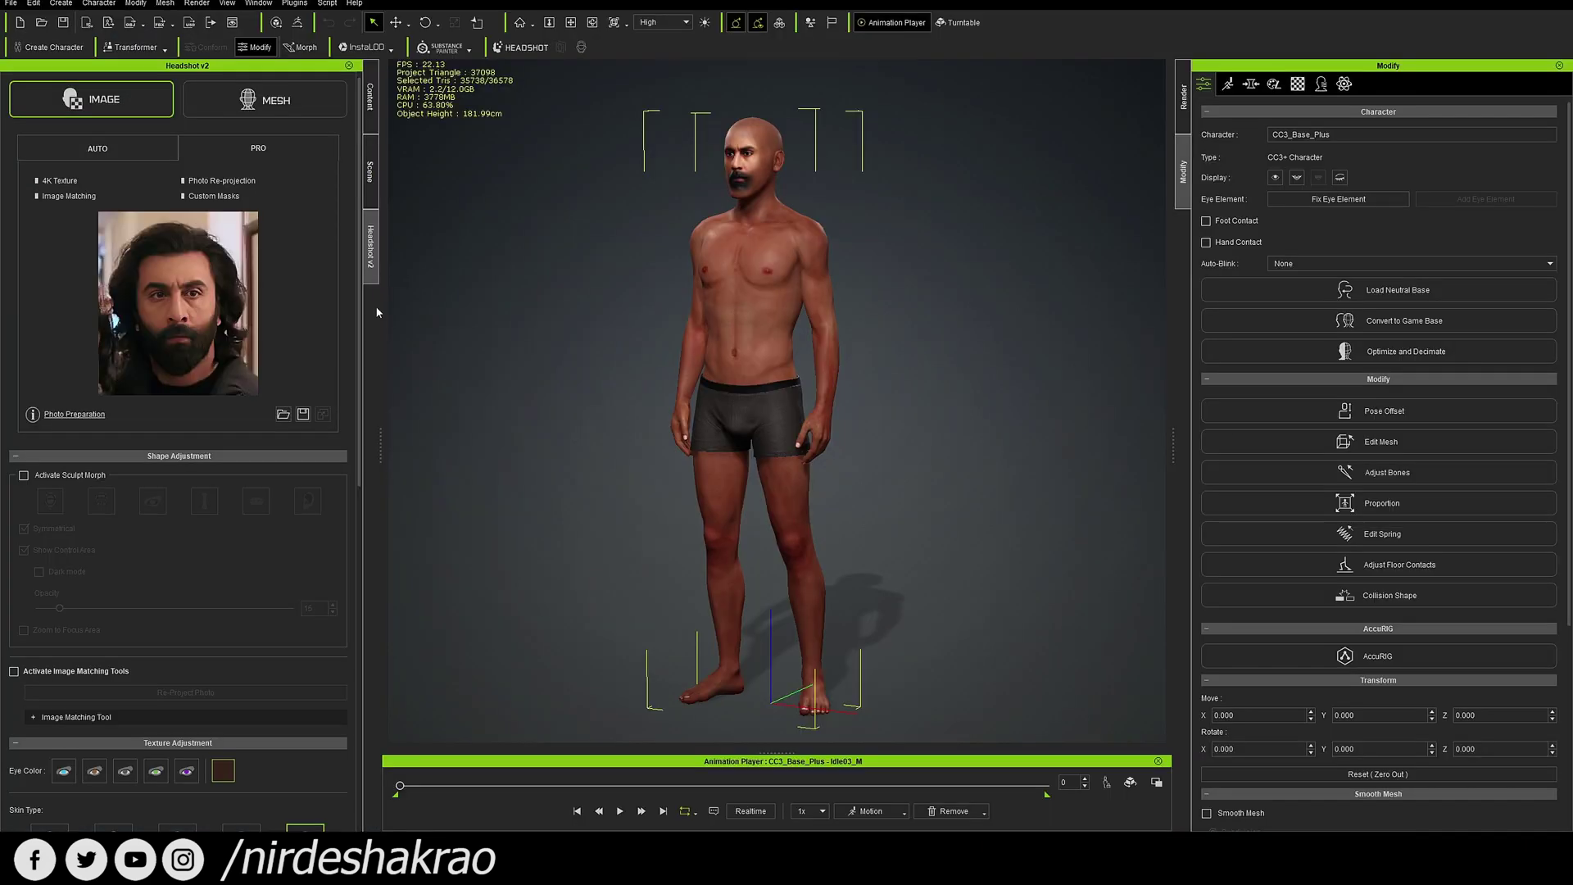
Zoom and orbit in on the generated bald, goateed head, then show the Content library.
right_drag(466, 301, 492, 334)
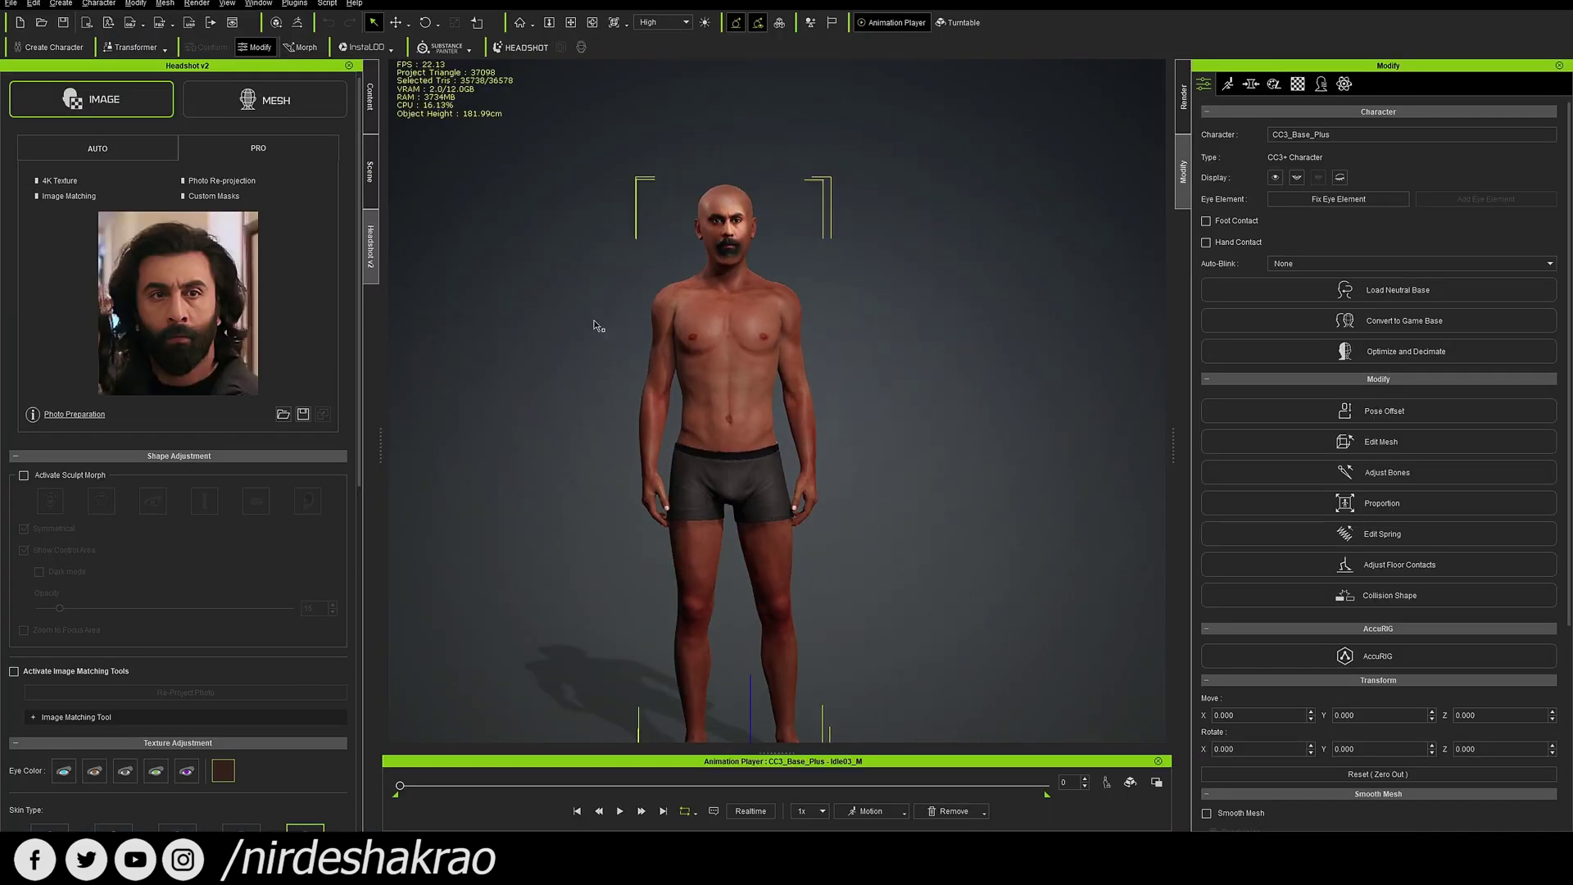
scroll(598, 306, up, 2)
scroll(598, 306, up, 2)
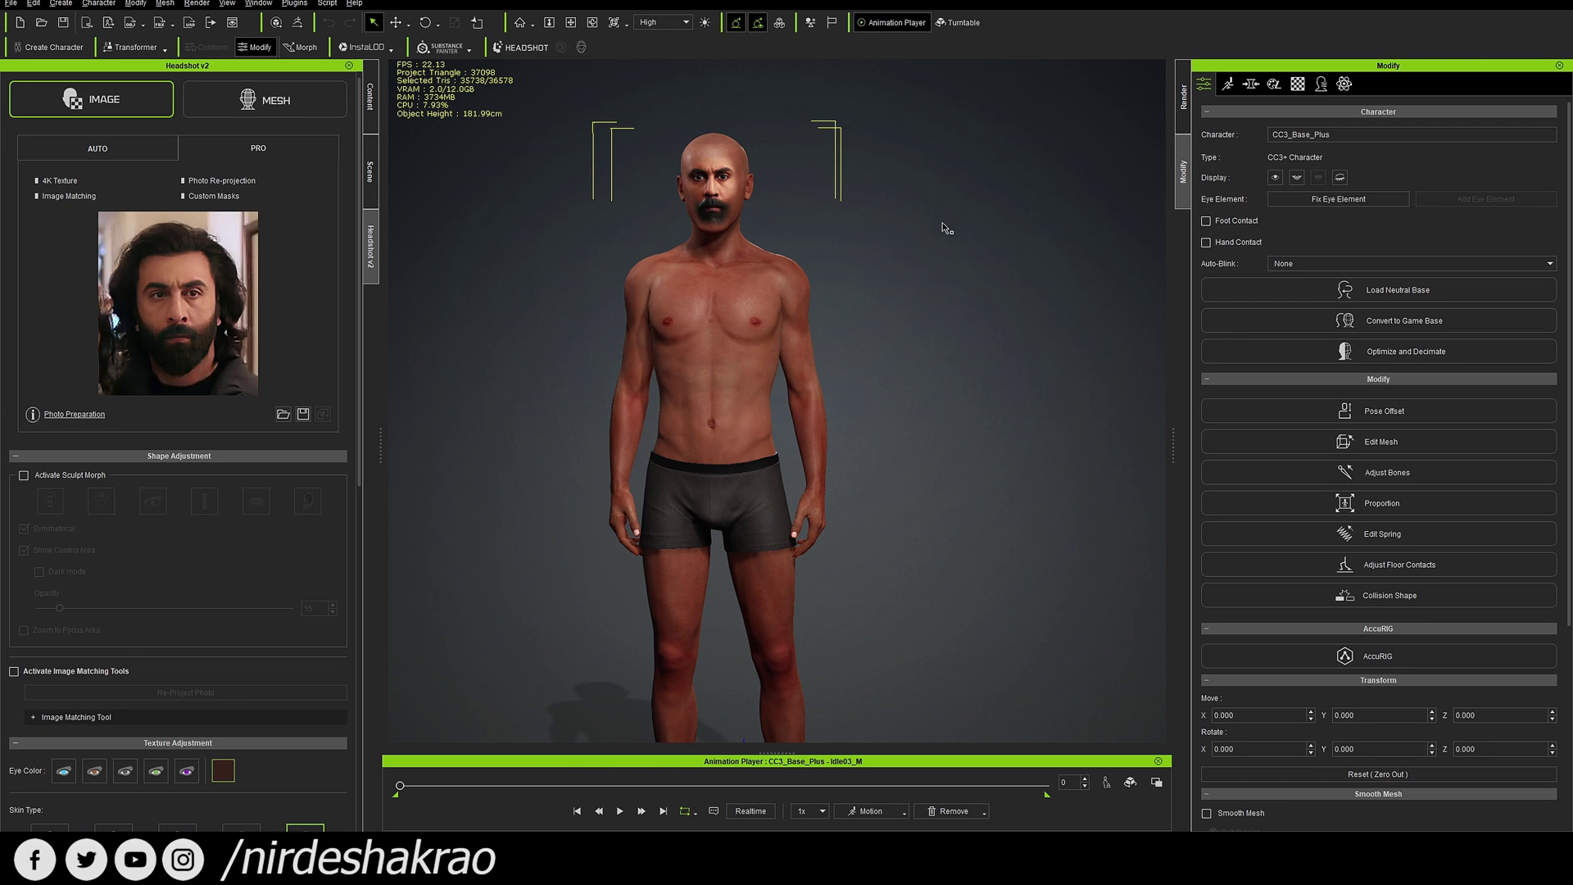
right_drag(942, 228, 923, 254)
middle_drag(931, 274, 994, 393)
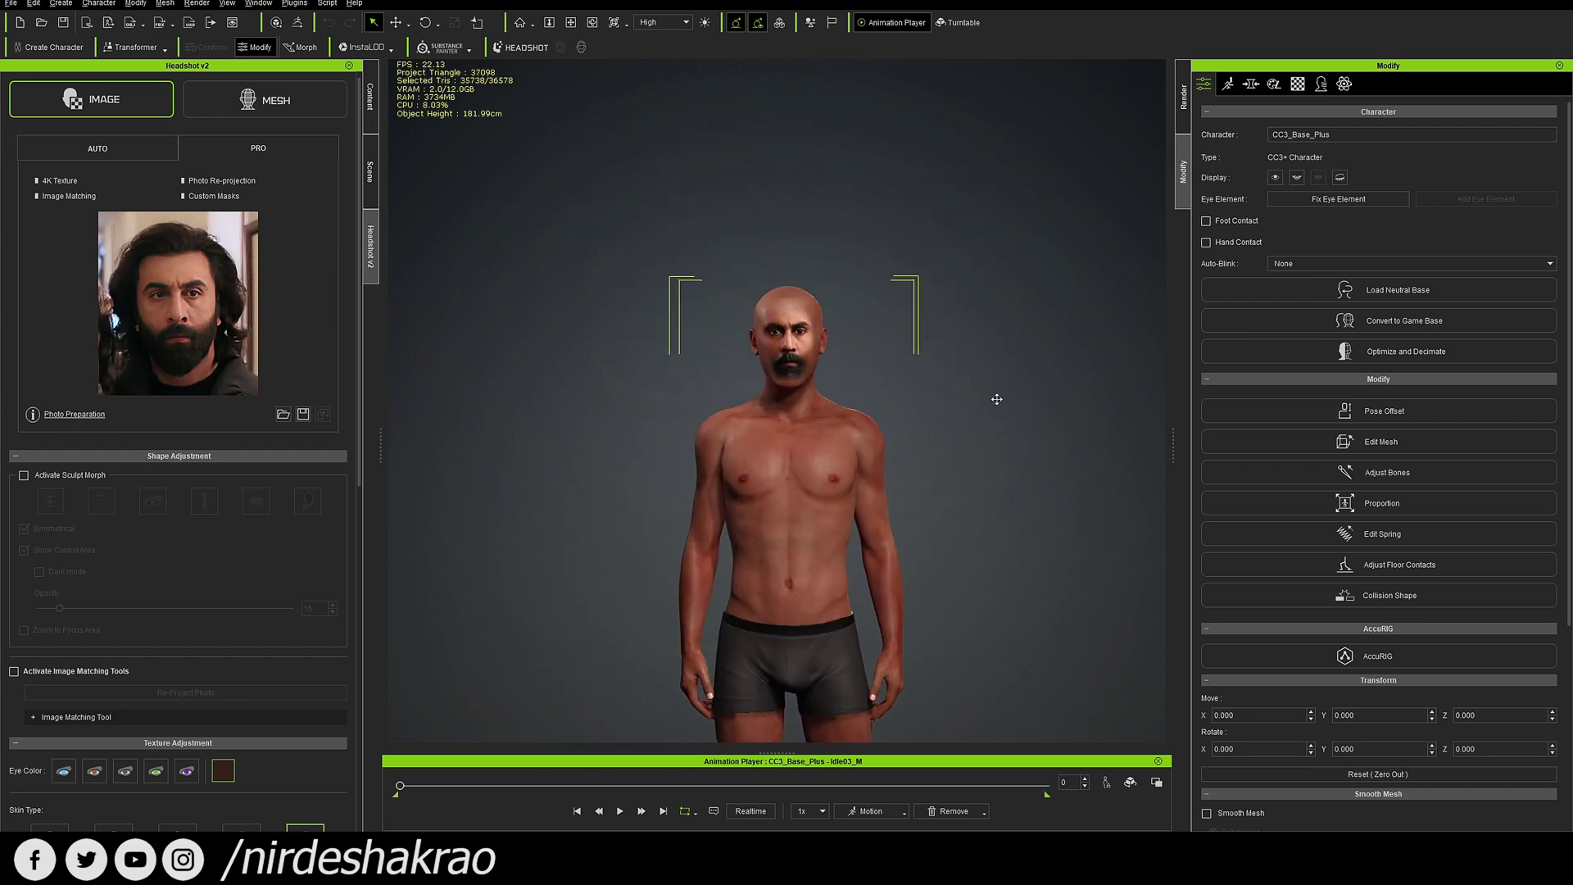
scroll(960, 366, up, 2)
scroll(961, 365, up, 2)
mouse_move(958, 393)
right_down()
mouse_move(1040, 428)
mouse_move(967, 391)
mouse_move(877, 404)
mouse_move(900, 408)
right_up()
scroll(991, 394, up, 3)
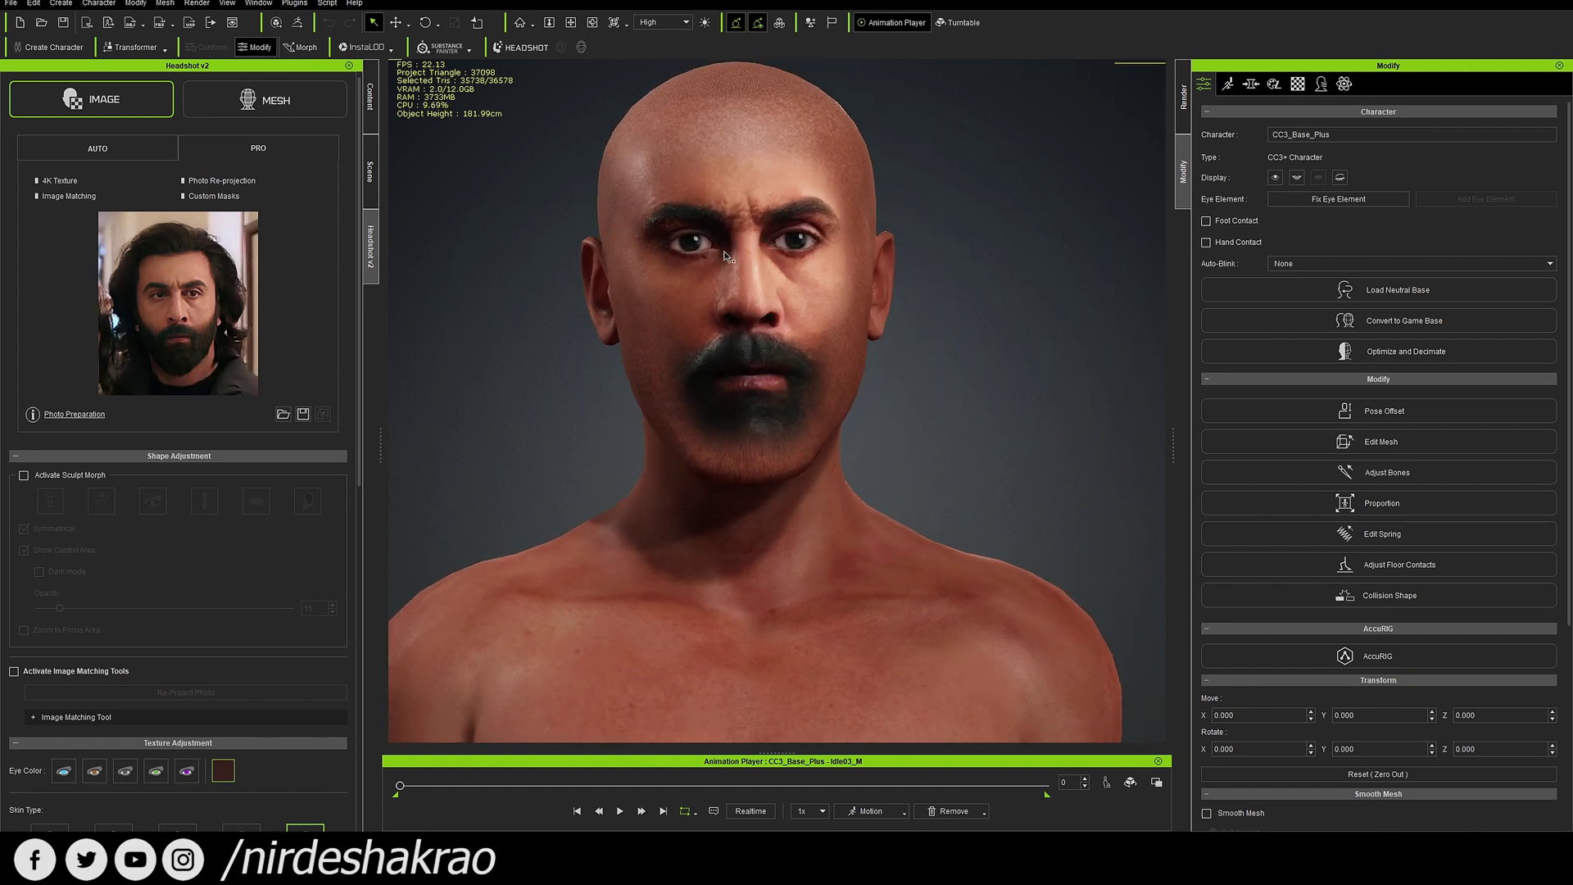
click(369, 102)
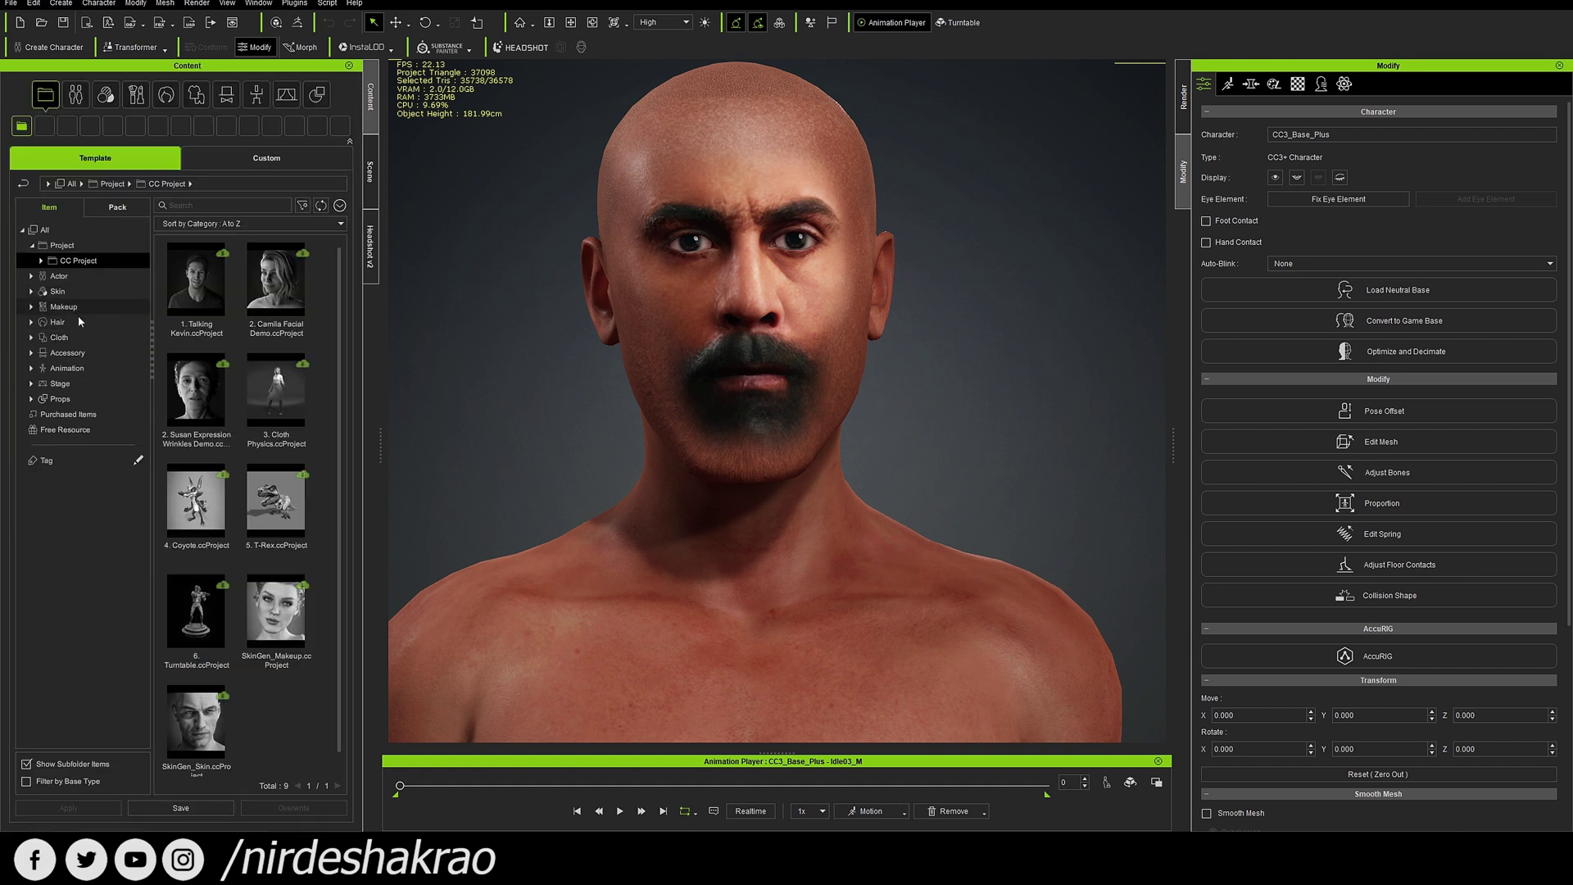
Browse the Hair library and apply a long hairstyle to the character.
click(57, 321)
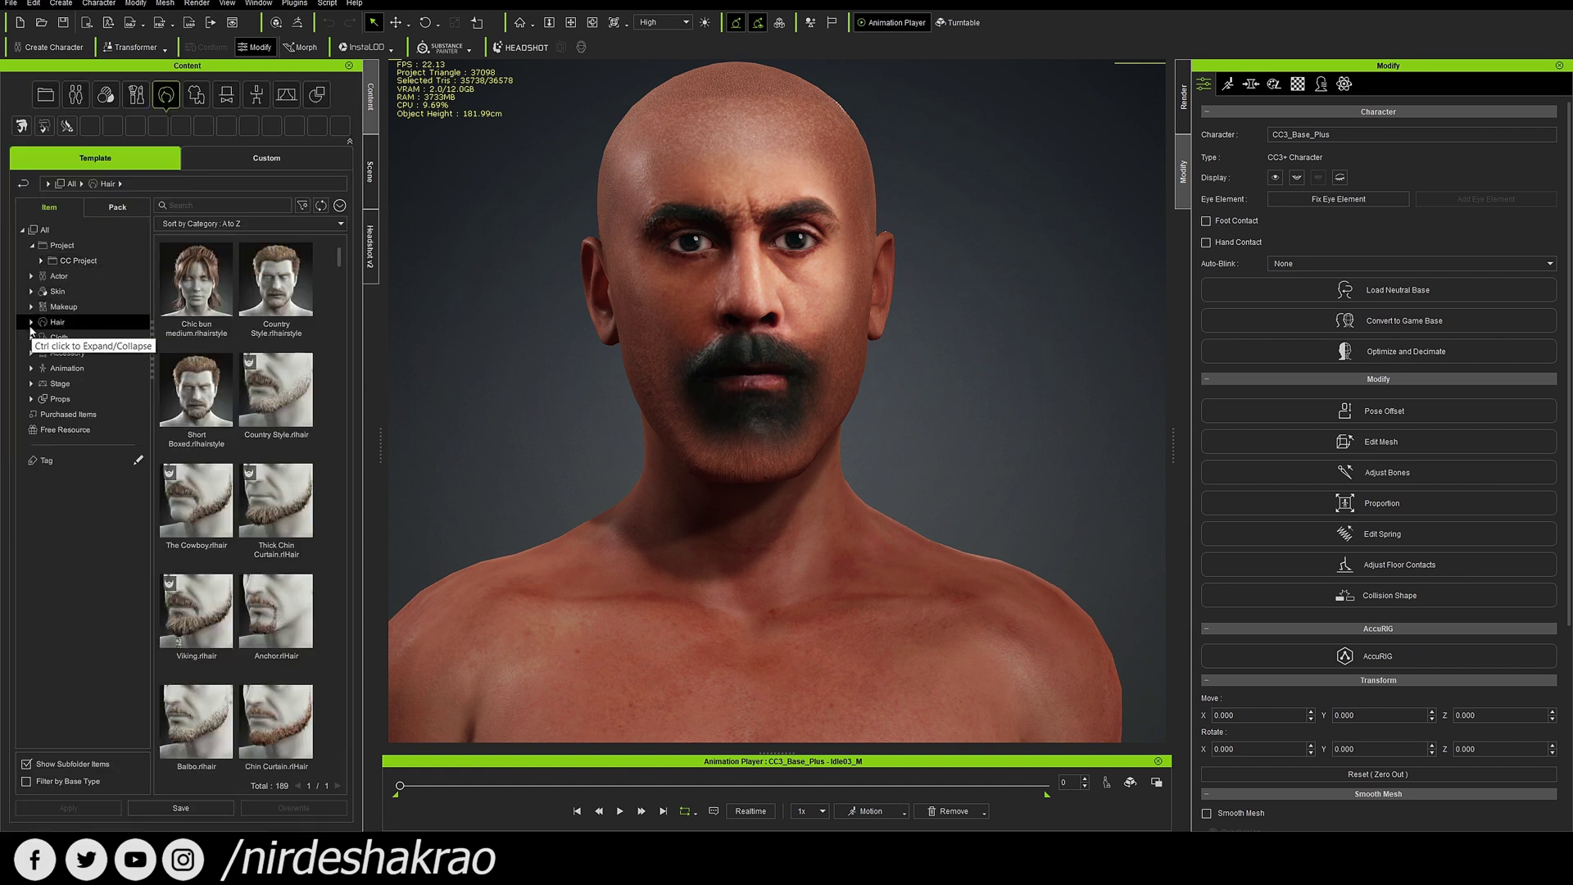
scroll(276, 589, down, 3)
scroll(276, 590, down, 2)
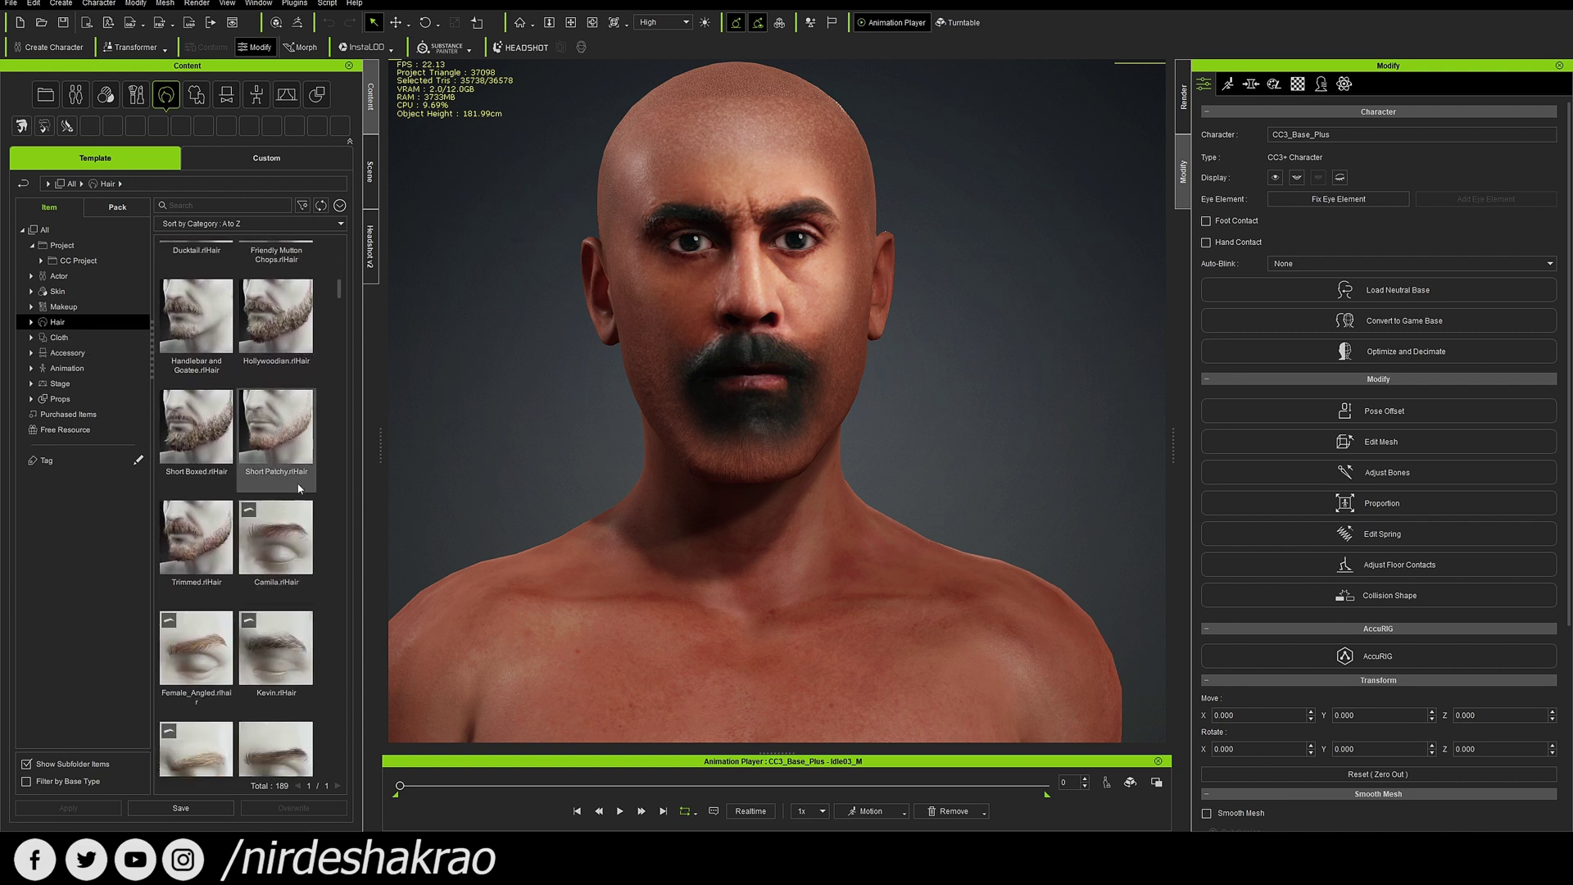
scroll(287, 524, up, 2)
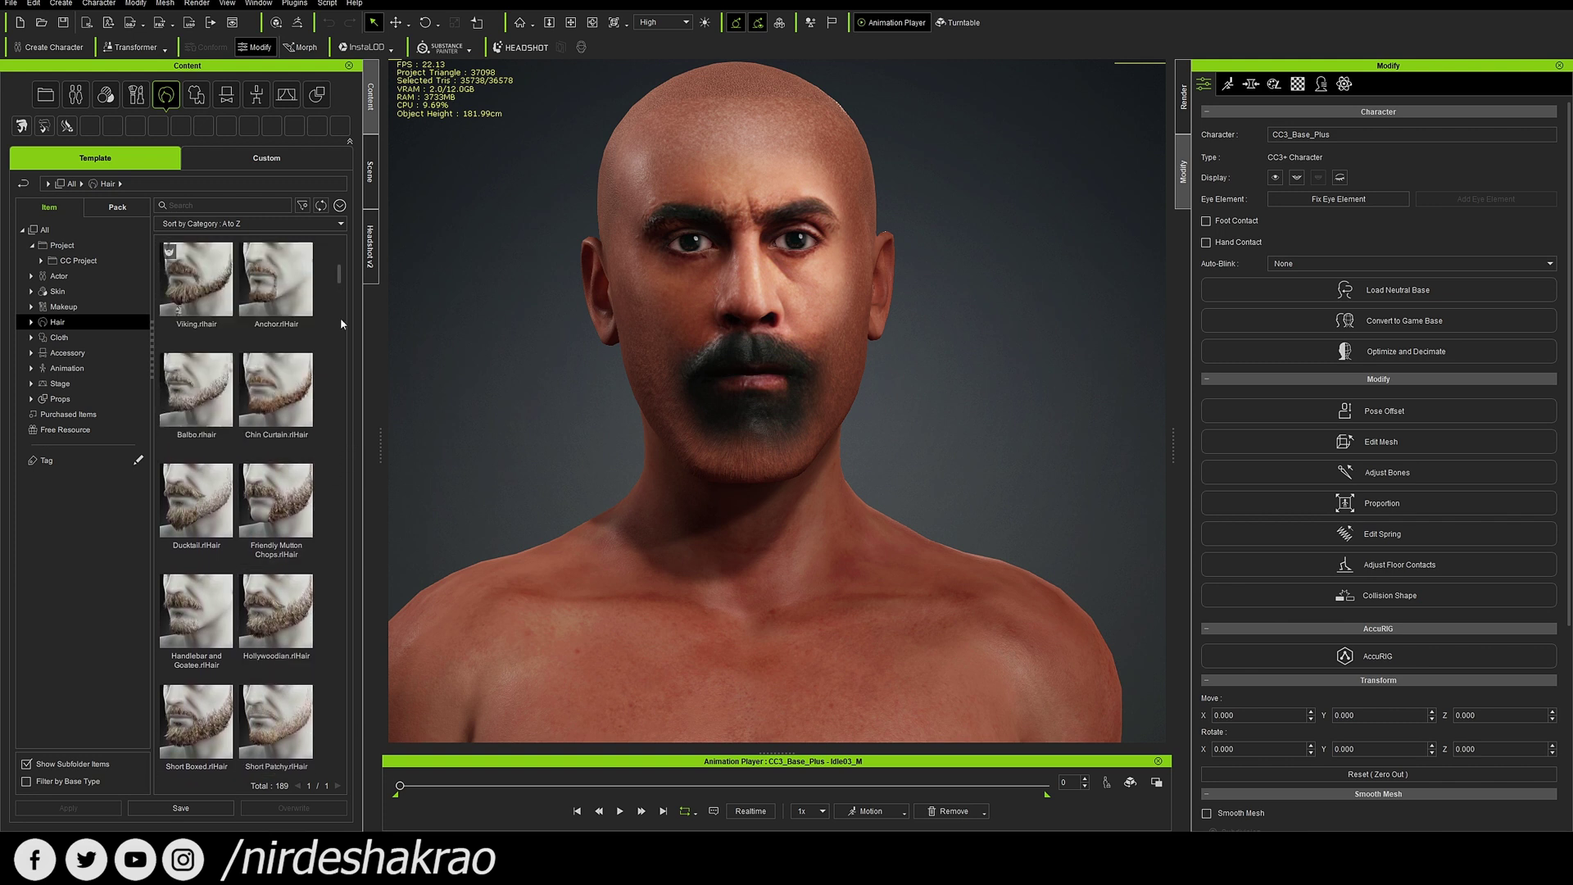
scroll(290, 407, up, 2)
scroll(291, 408, up, 2)
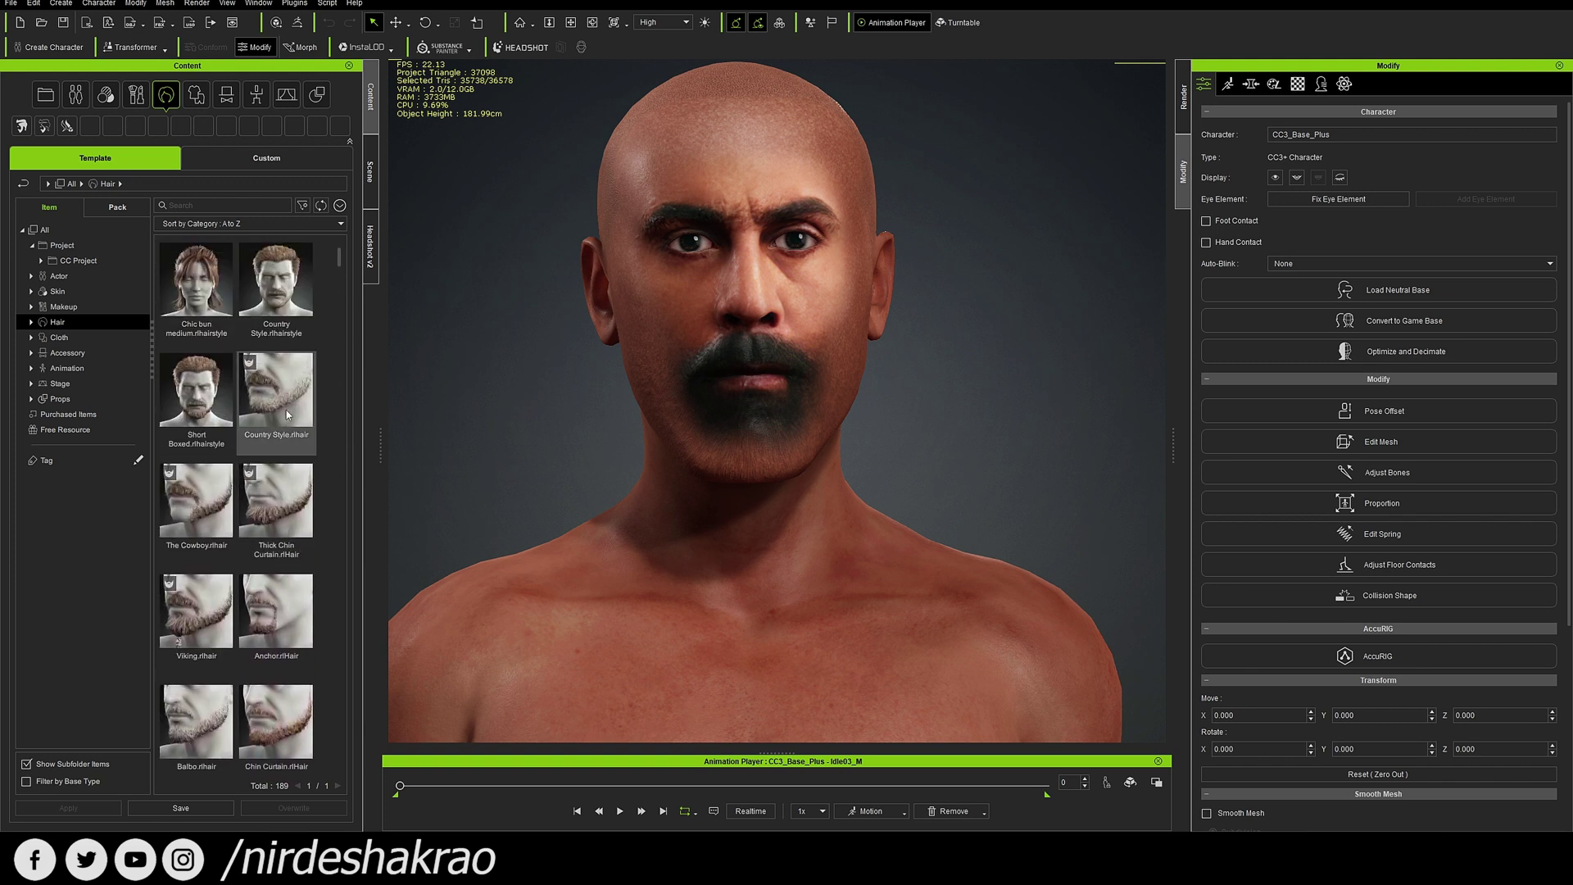
scroll(286, 414, down, 3)
scroll(246, 426, down, 3)
double_click(202, 436)
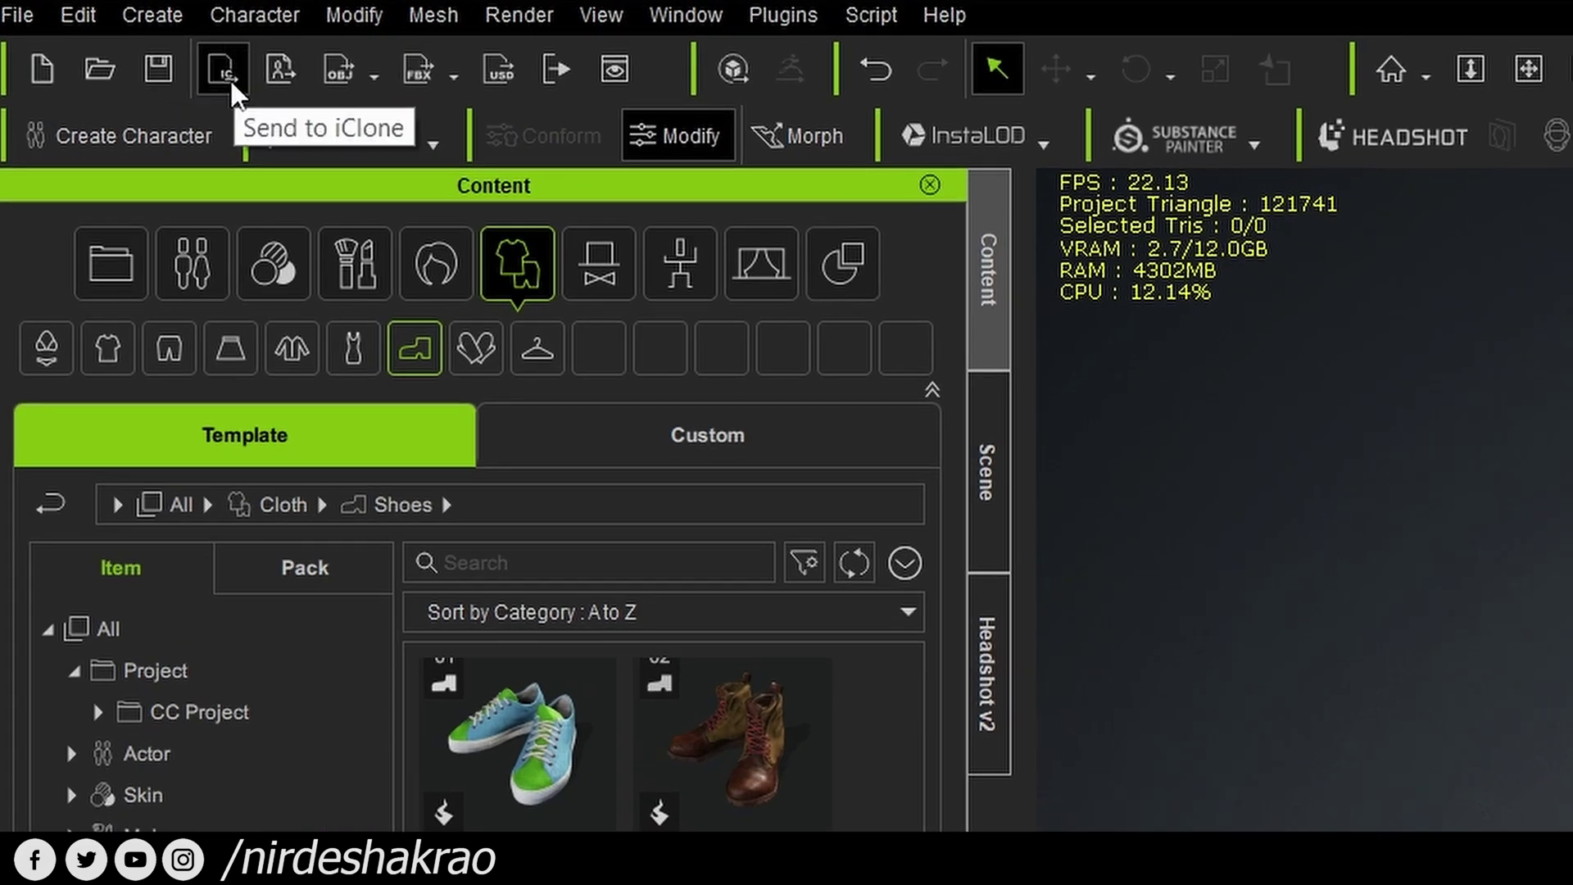
Send the character to iClone 8 and zoom in to inspect his face.
click(232, 83)
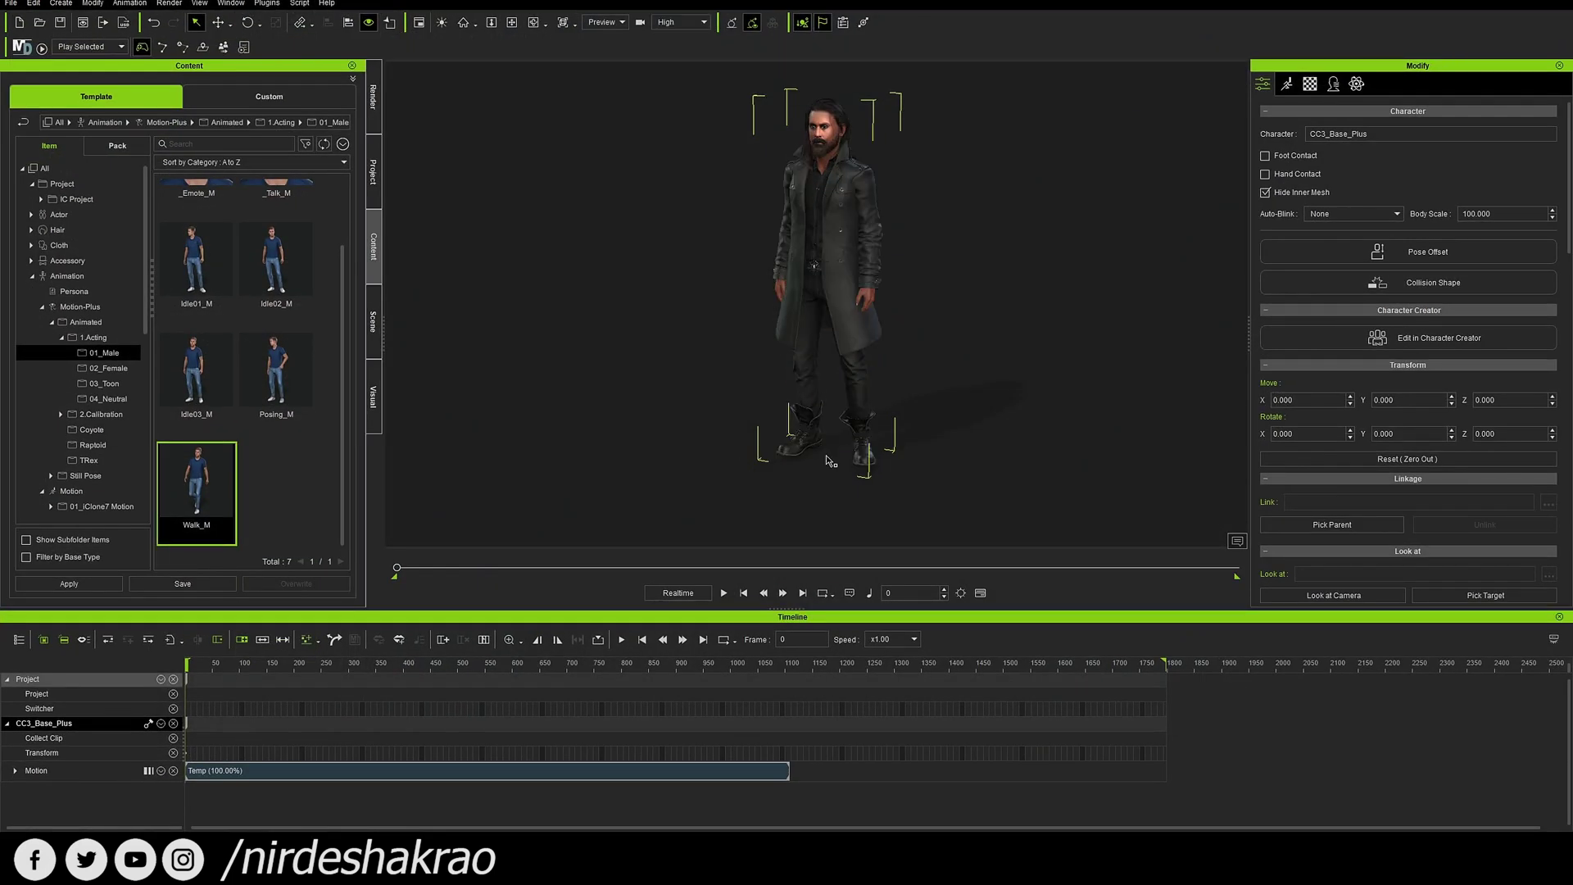
scroll(983, 344, up, 3)
scroll(999, 369, up, 2)
scroll(1012, 364, up, 2)
scroll(1016, 373, up, 2)
scroll(1032, 381, up, 4)
mouse_move(1047, 385)
right_down()
mouse_move(1015, 399)
mouse_move(1032, 381)
right_up()
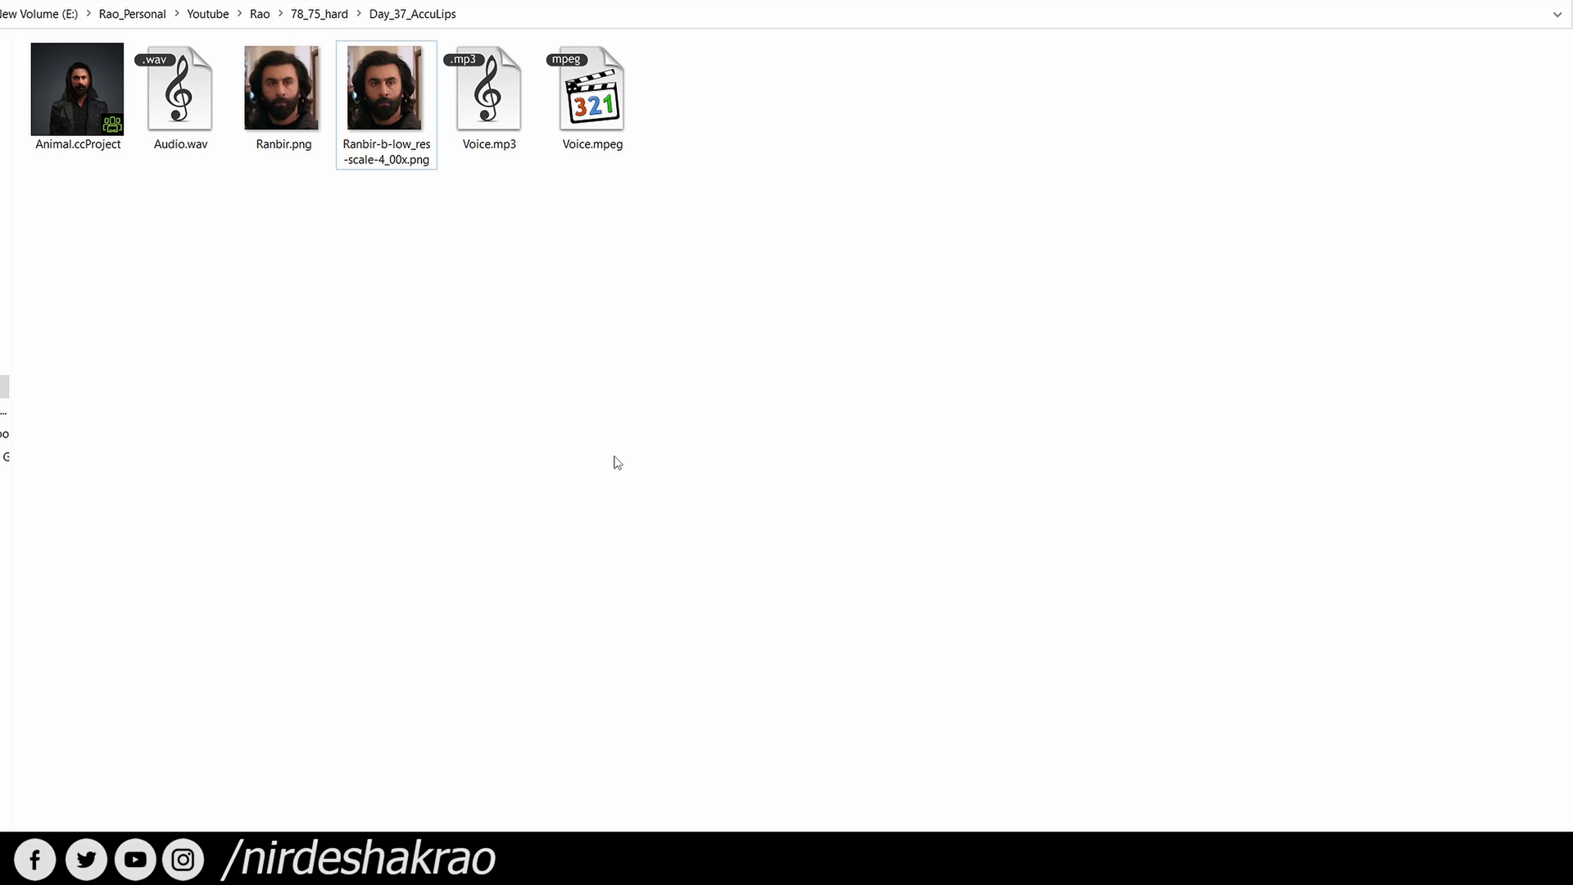
Play Voice.mp3 in Media Player Classic, then close the player.
double_click(493, 113)
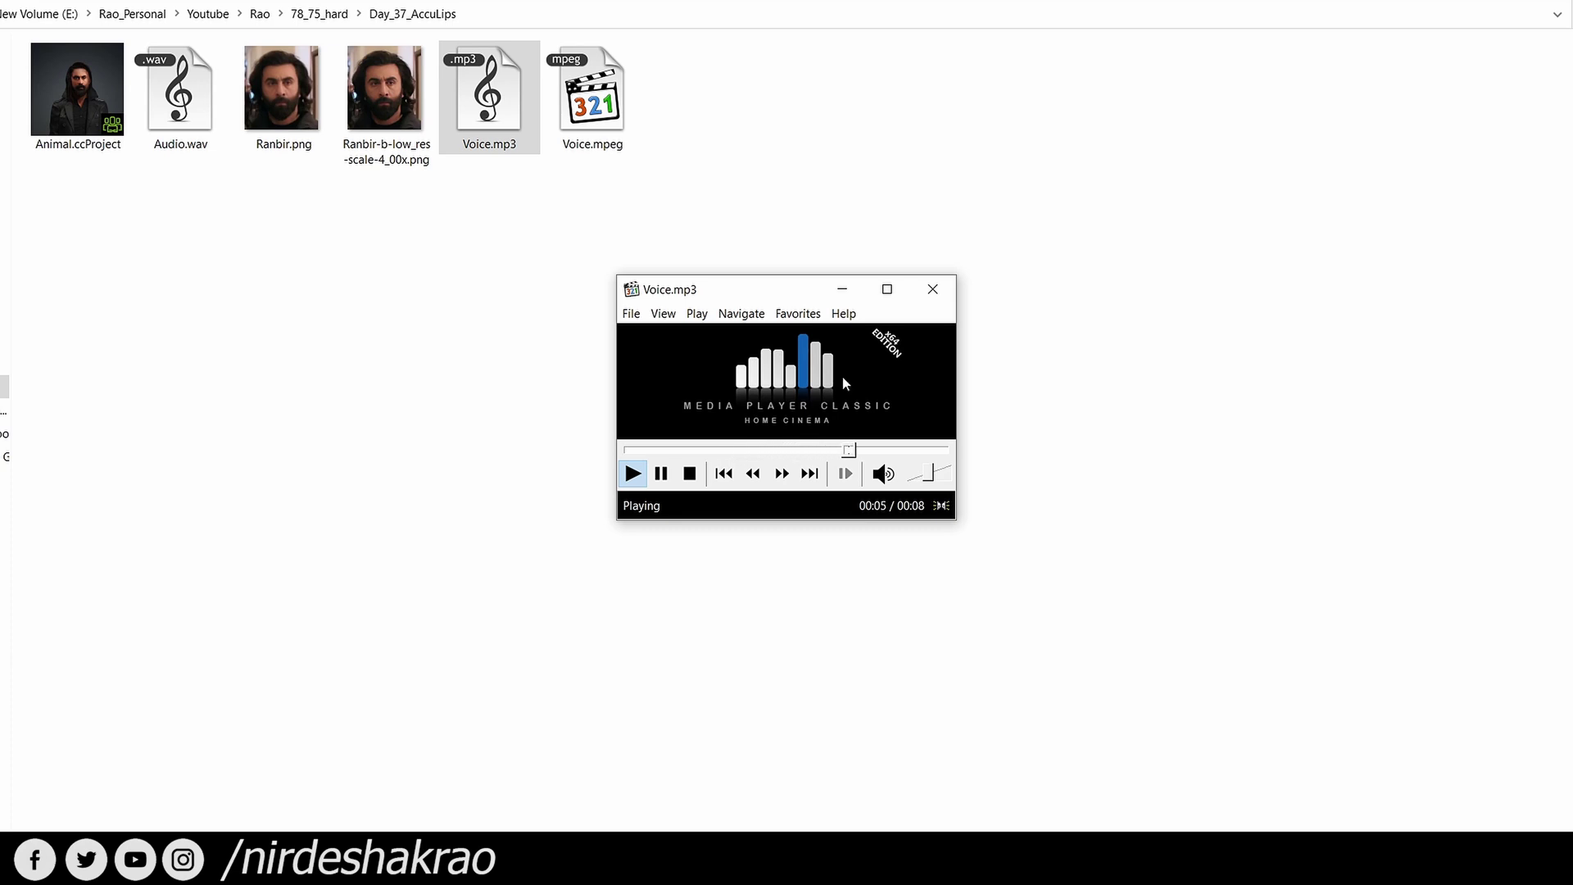
click(933, 289)
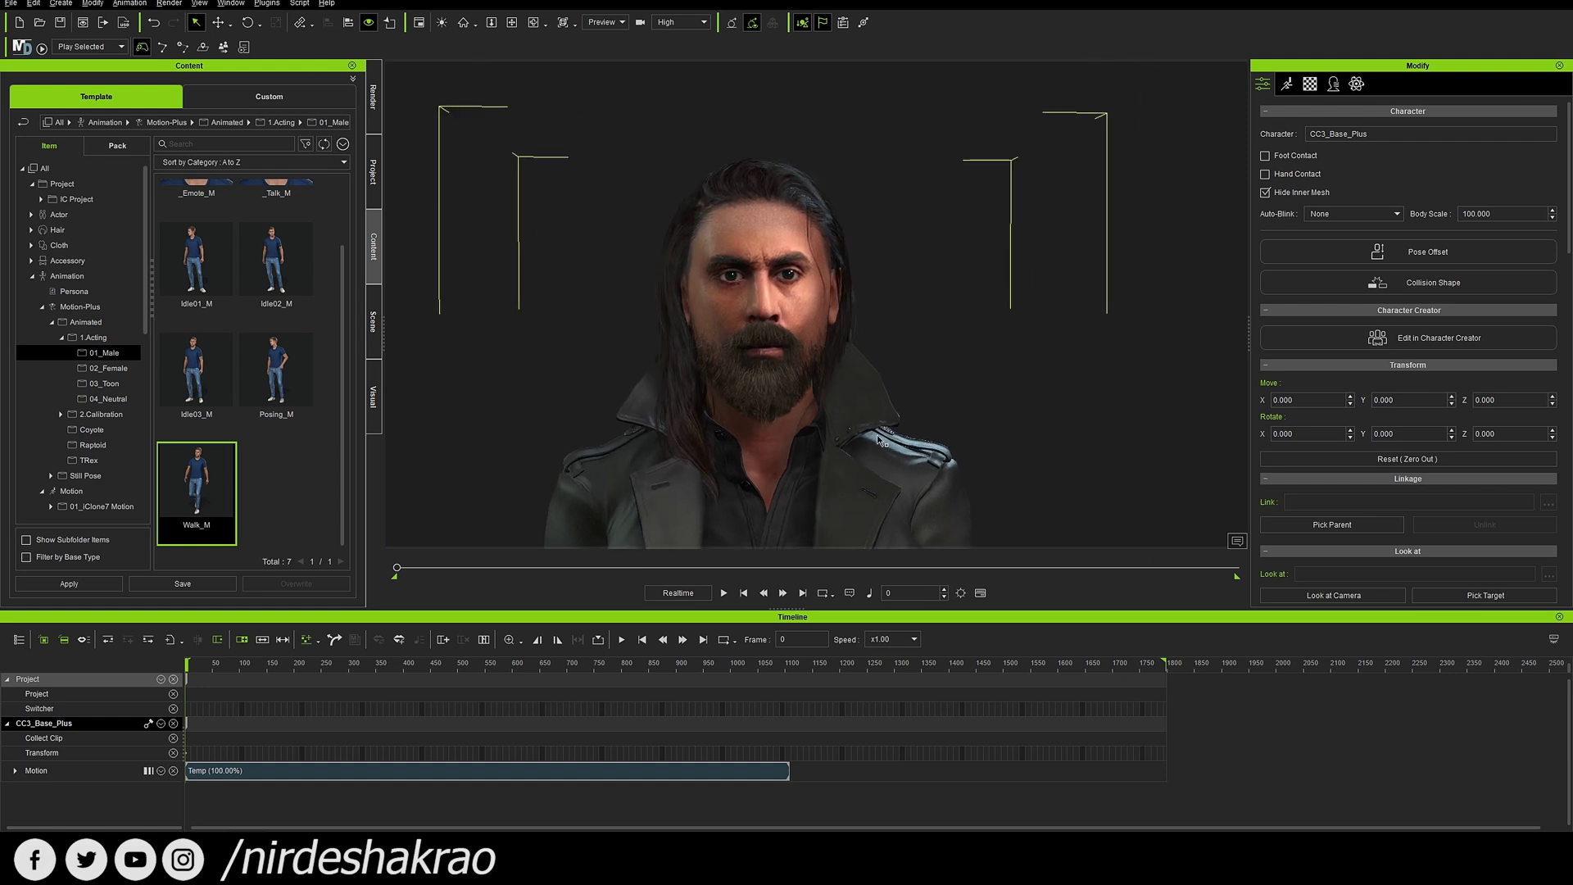
Turn the view around the character and switch on facial puppeteering in the motion tools.
right_drag(900, 396, 1039, 456)
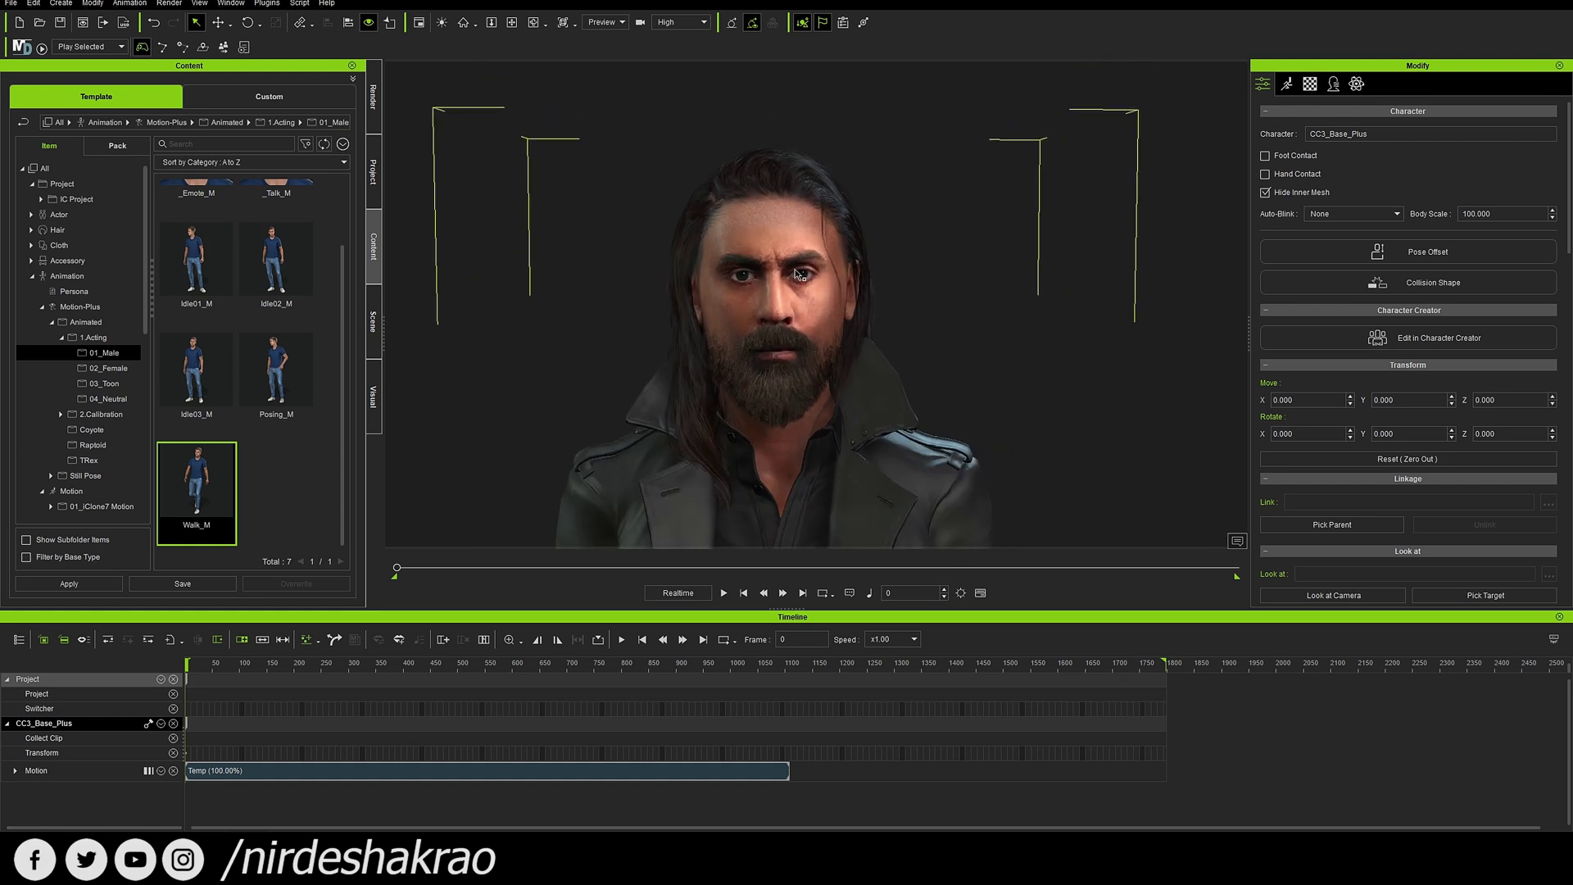
click(1287, 85)
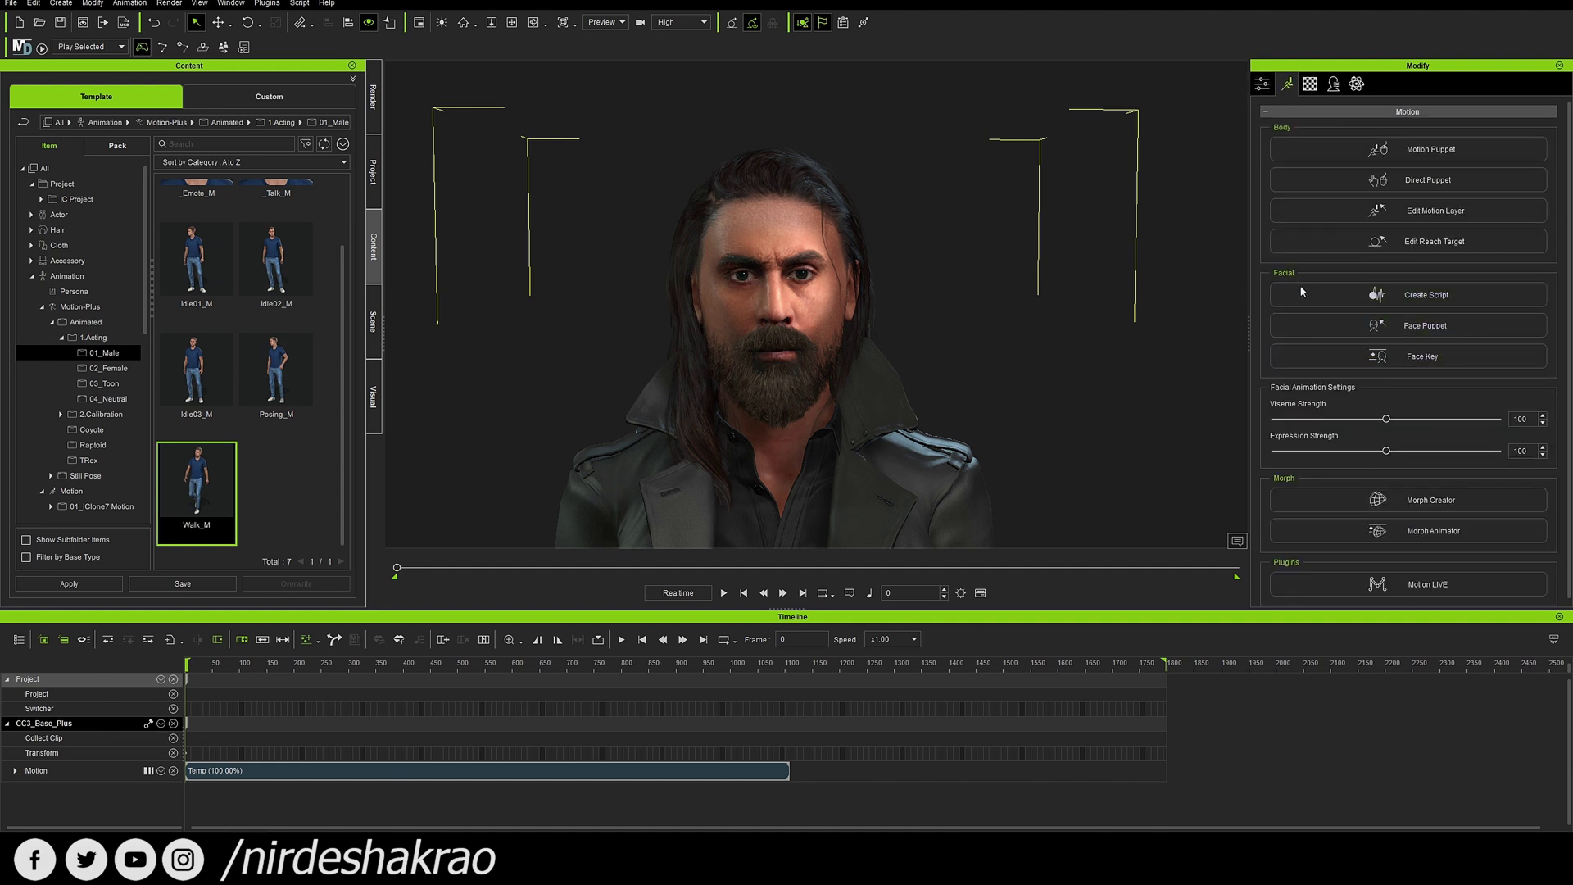
click(1447, 332)
Show the Animation > Create Script submenu with its Record Voice, Text-To-Speech, Audio File and AccuLips options.
click(130, 4)
mouse_move(173, 21)
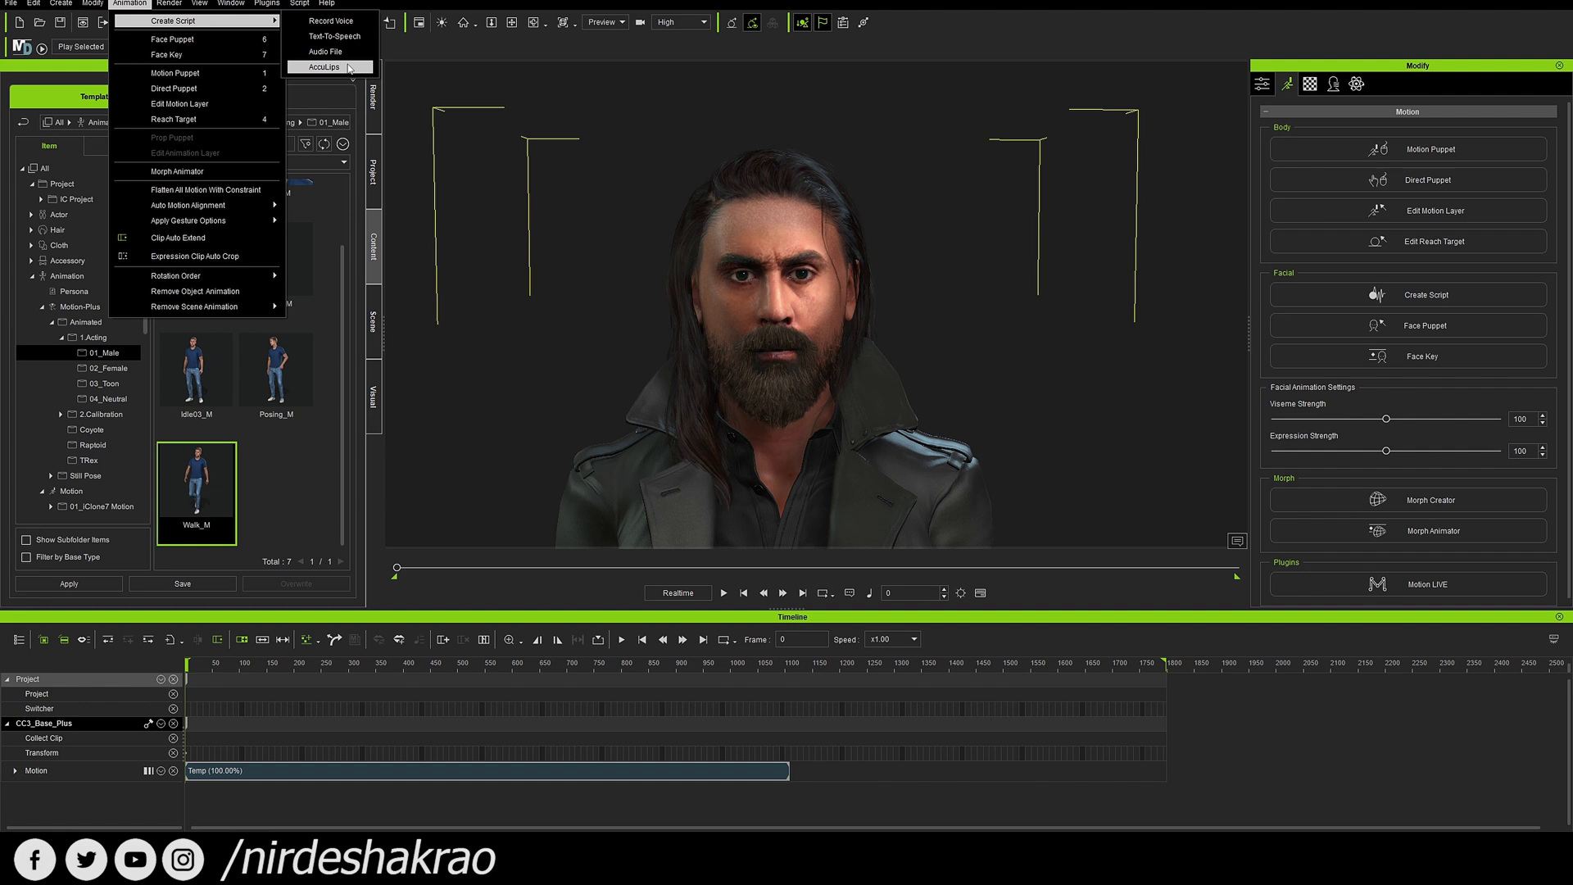
click(348, 68)
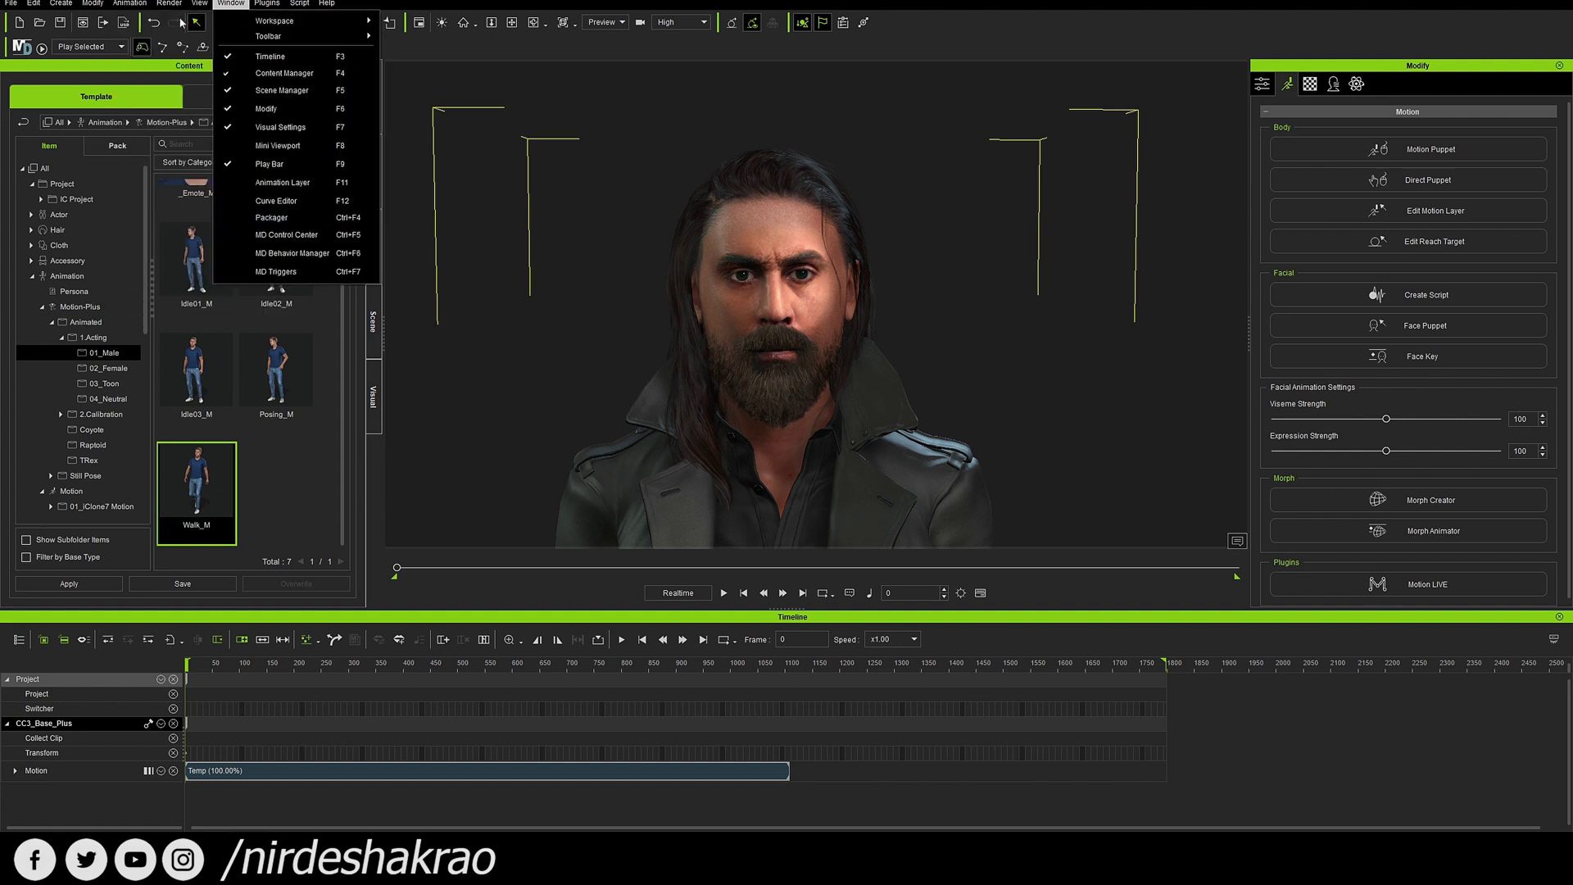
click(129, 3)
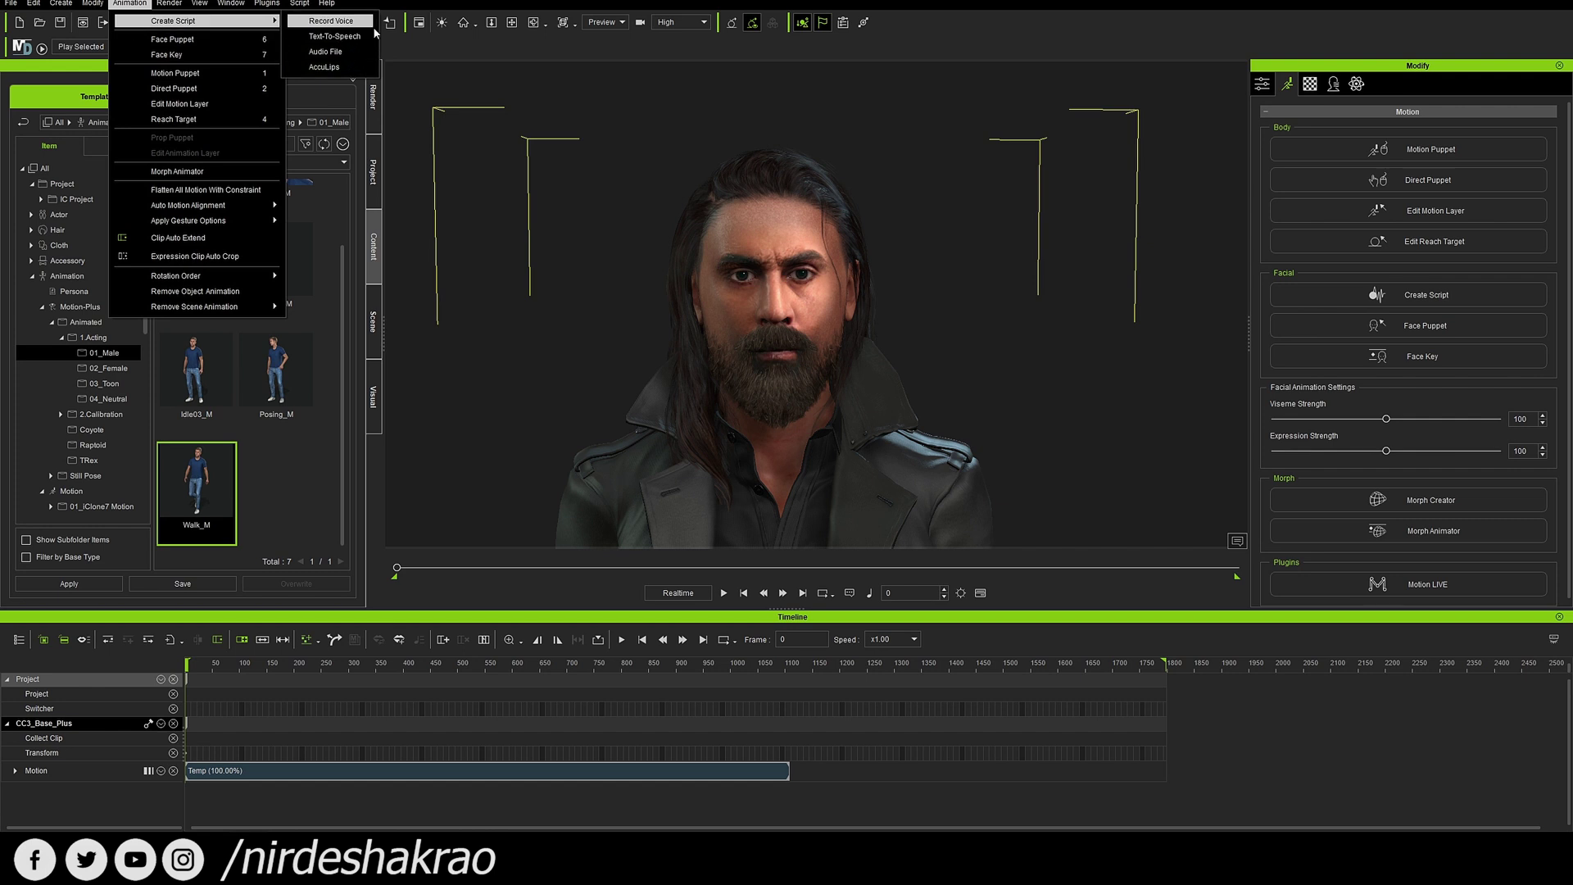
Load Voice.mp3 into AccuLips, preview the audio, and generate its text transcript.
click(335, 67)
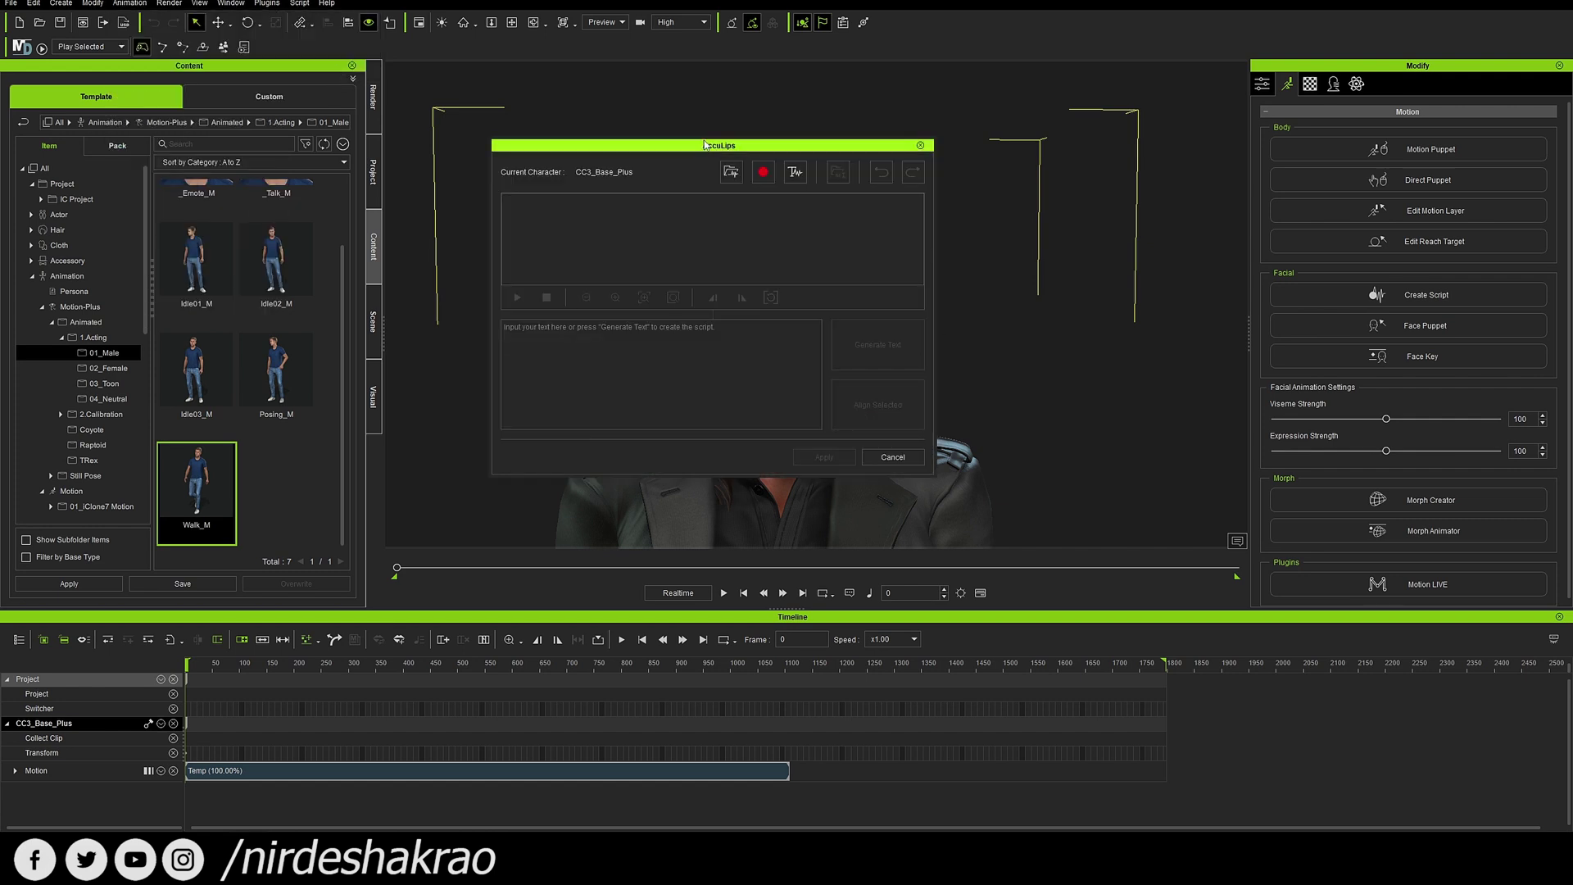
drag(699, 141, 1193, 274)
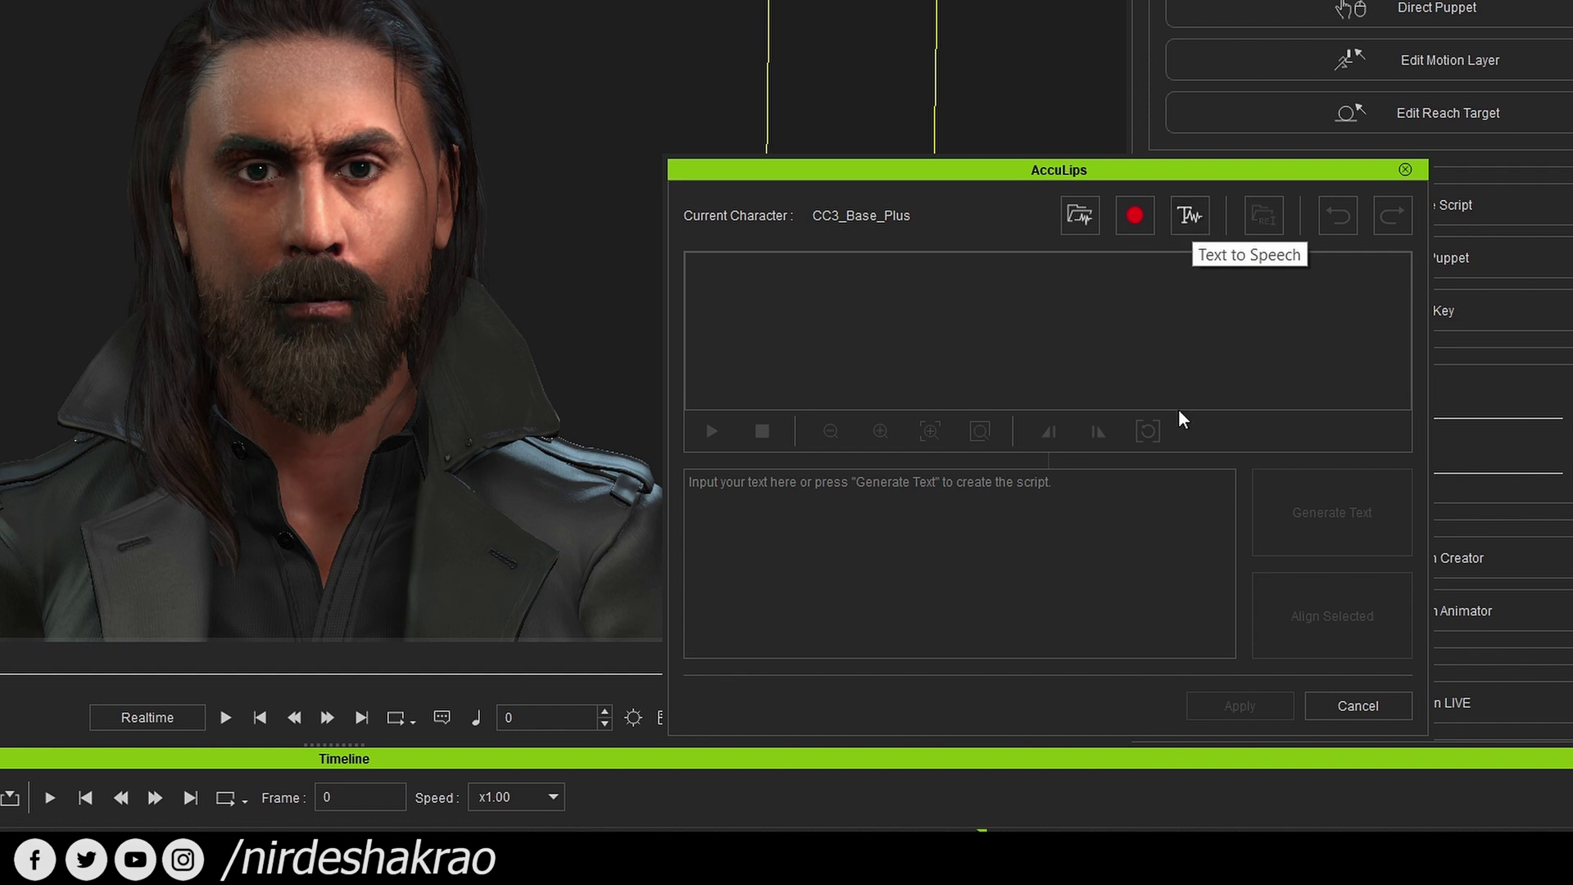
click(1077, 223)
double_click(737, 374)
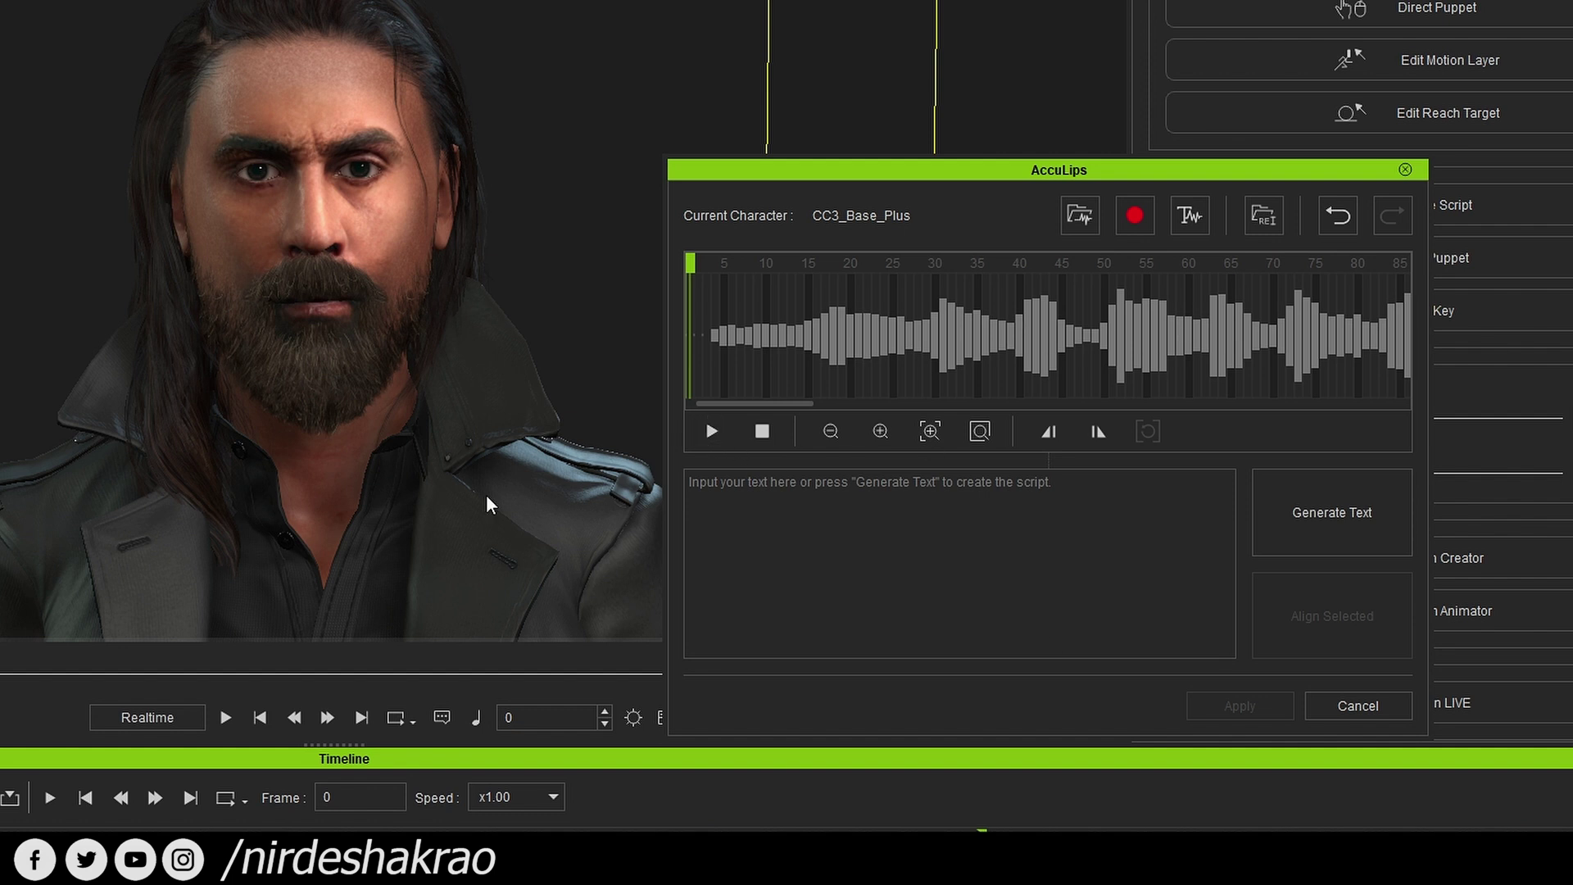
click(709, 434)
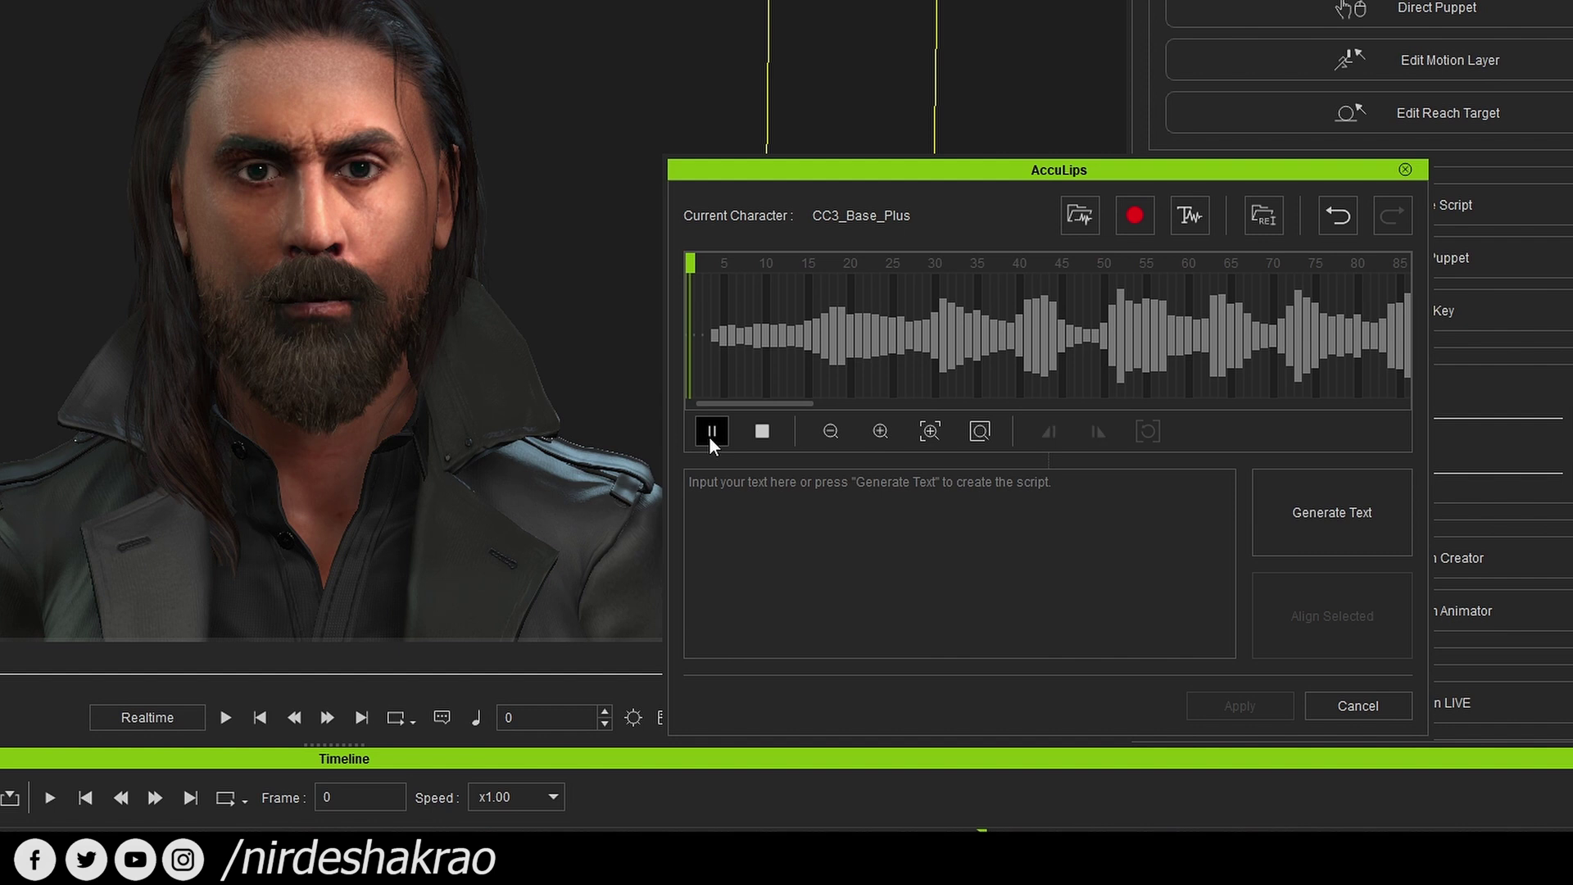
click(761, 431)
click(1353, 531)
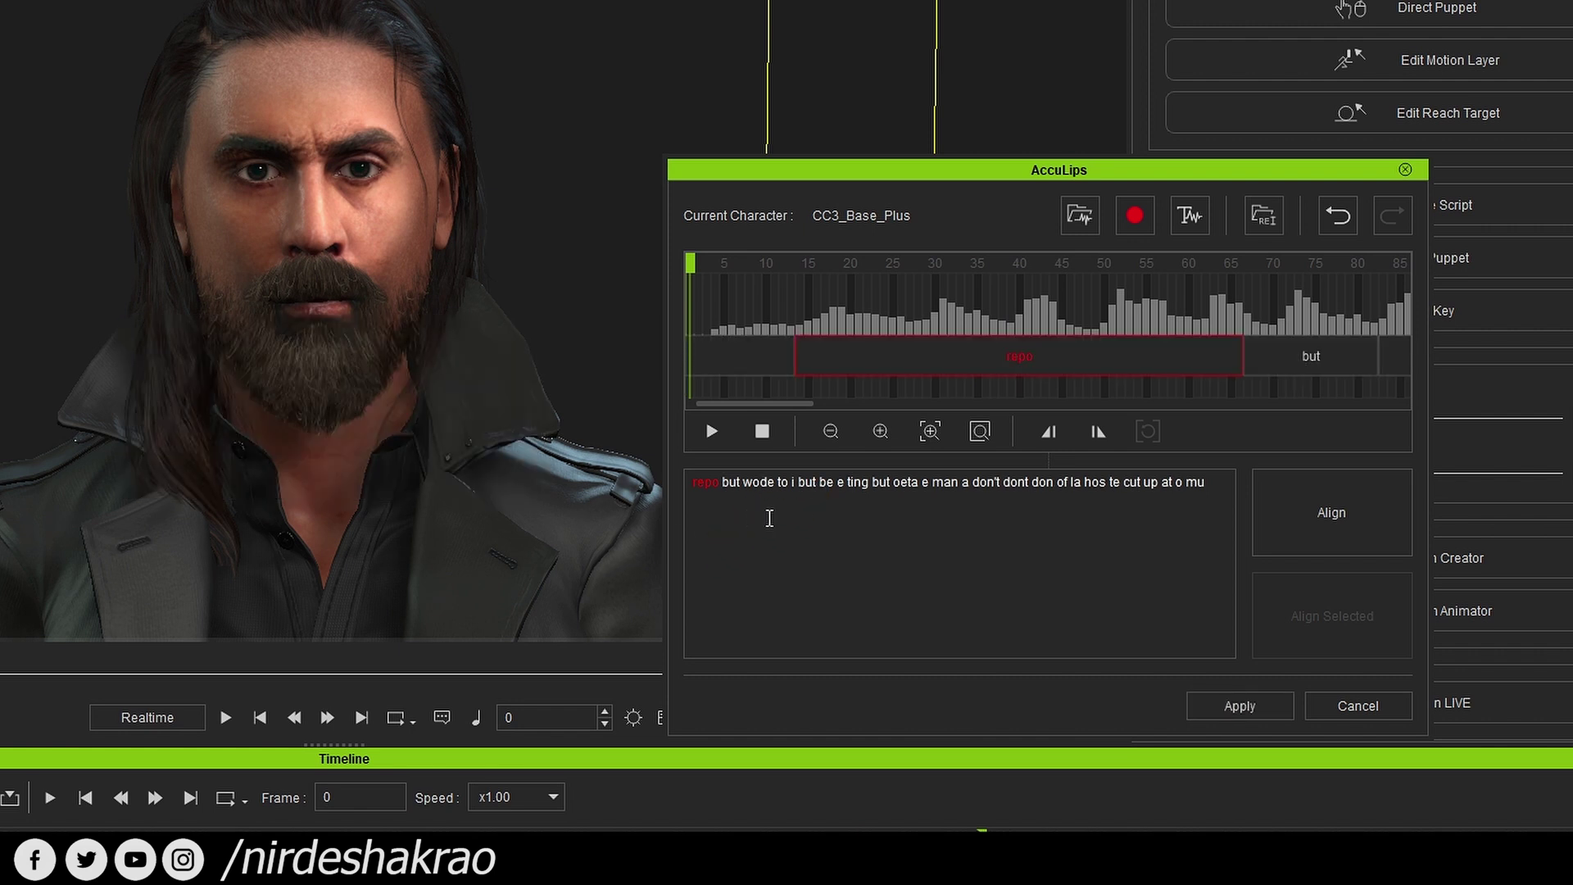
Move and enlarge the AccuLips window to review the words, then apply the lip-sync.
drag(677, 170, 0, 32)
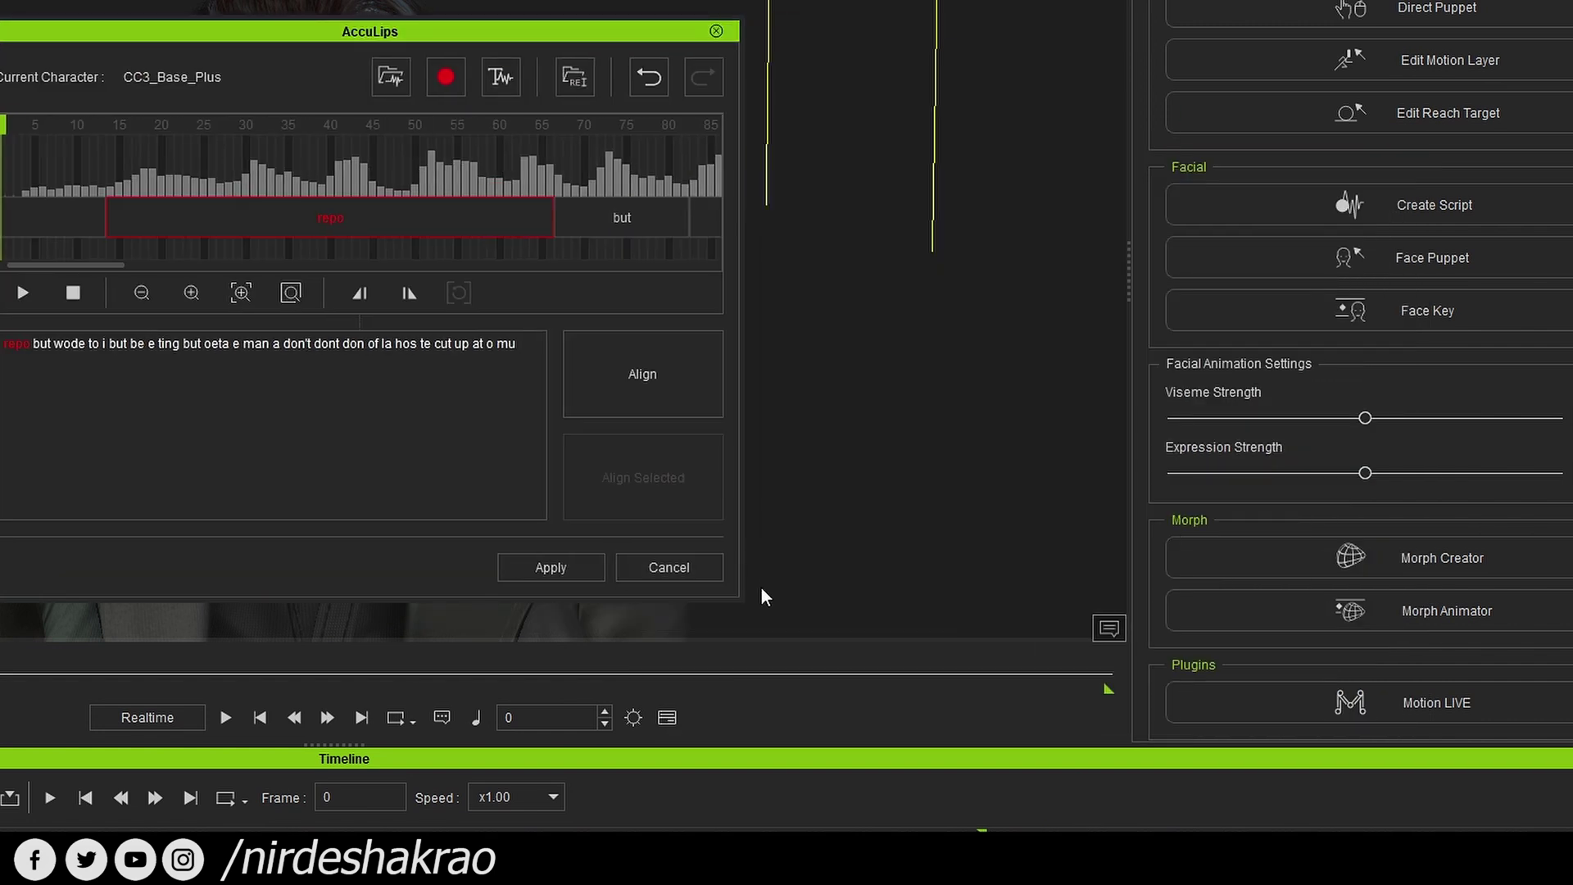
mouse_move(739, 601)
mouse_down()
mouse_move(898, 723)
mouse_move(779, 752)
mouse_move(1136, 827)
mouse_up()
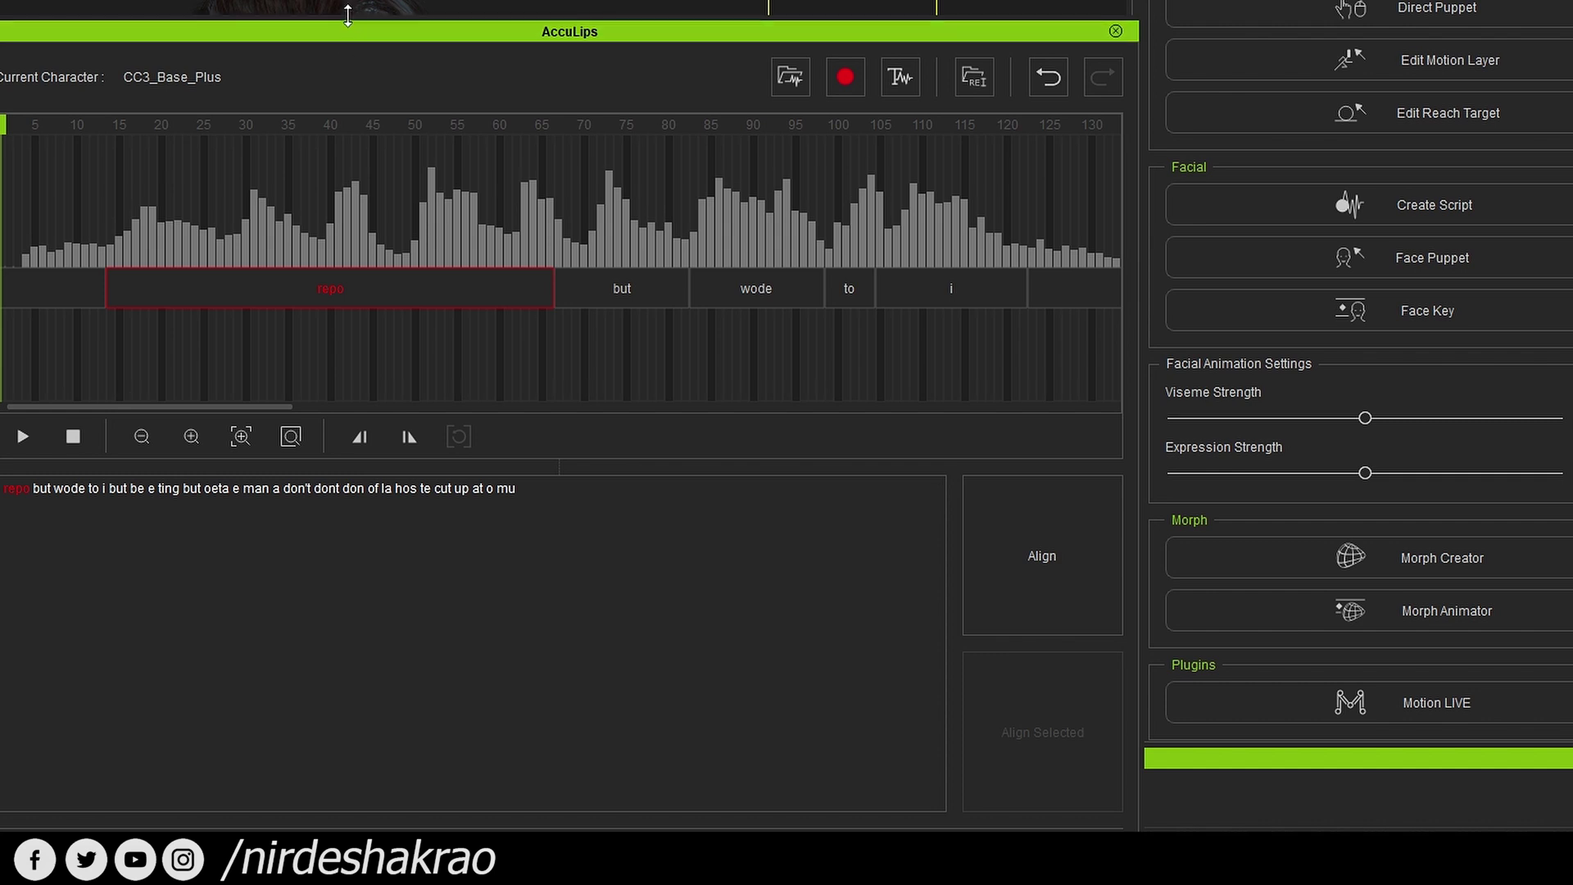
drag(350, 31, 385, 121)
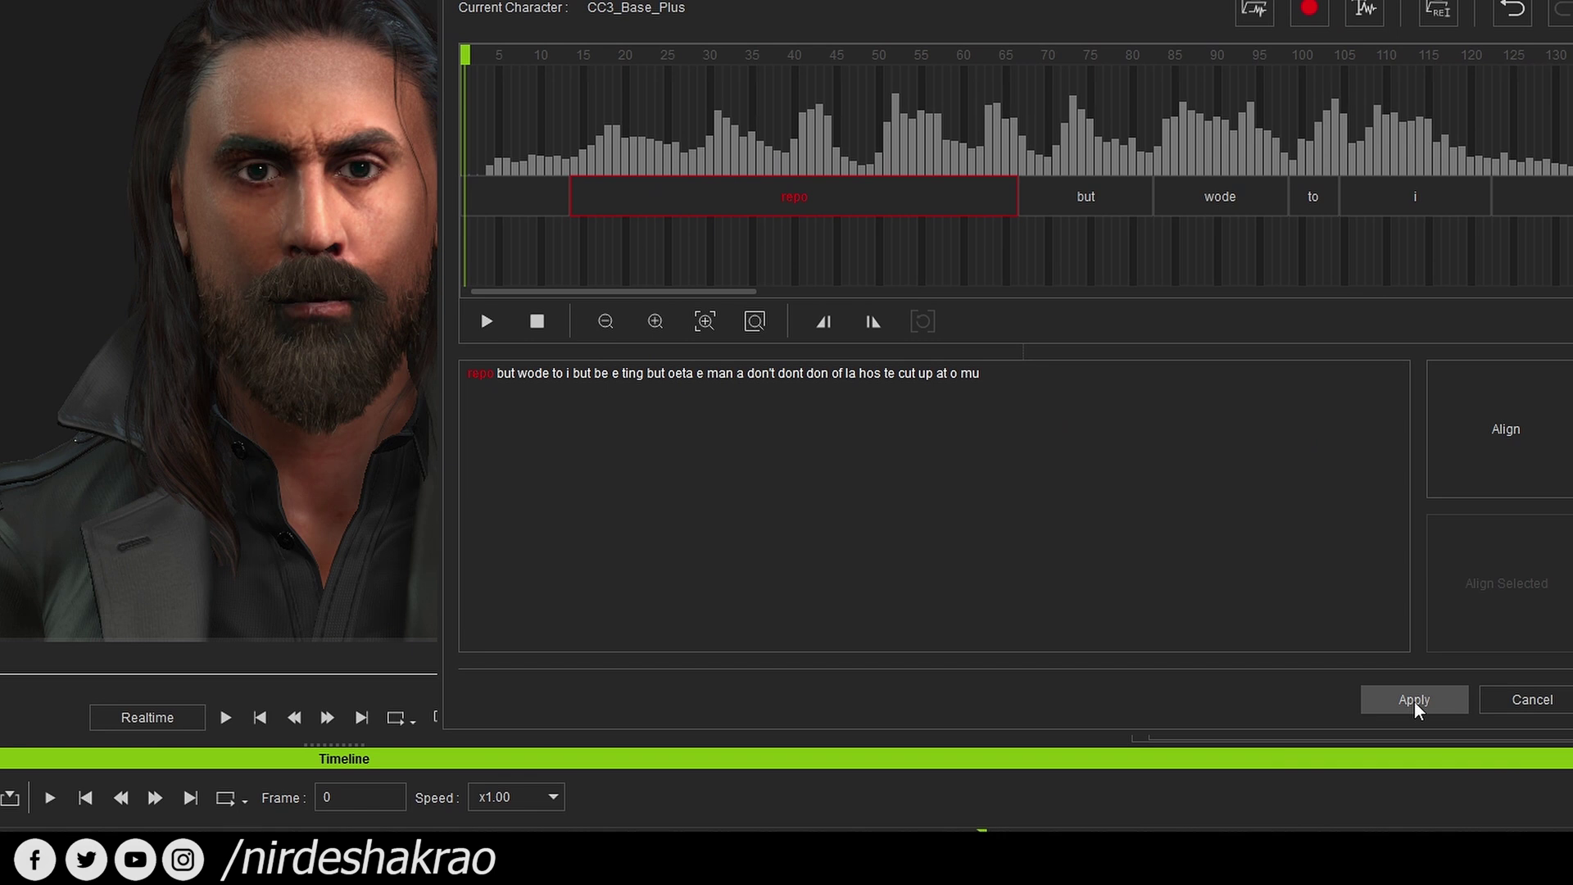
click(1414, 701)
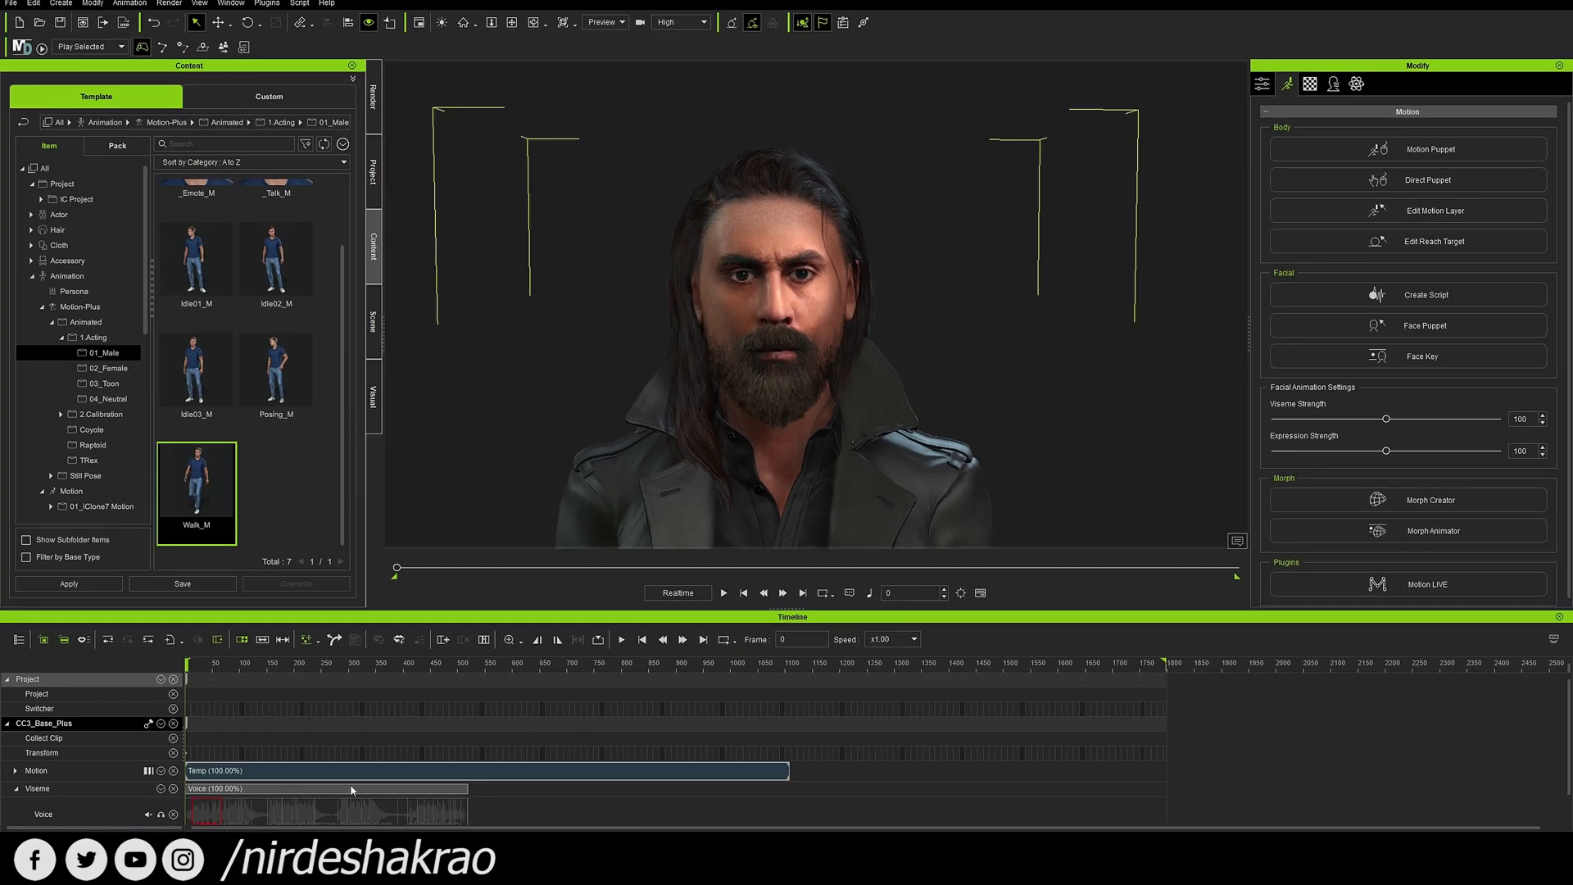
Play back the lip-synced speech with the camera zoomed in on the face.
key(space)
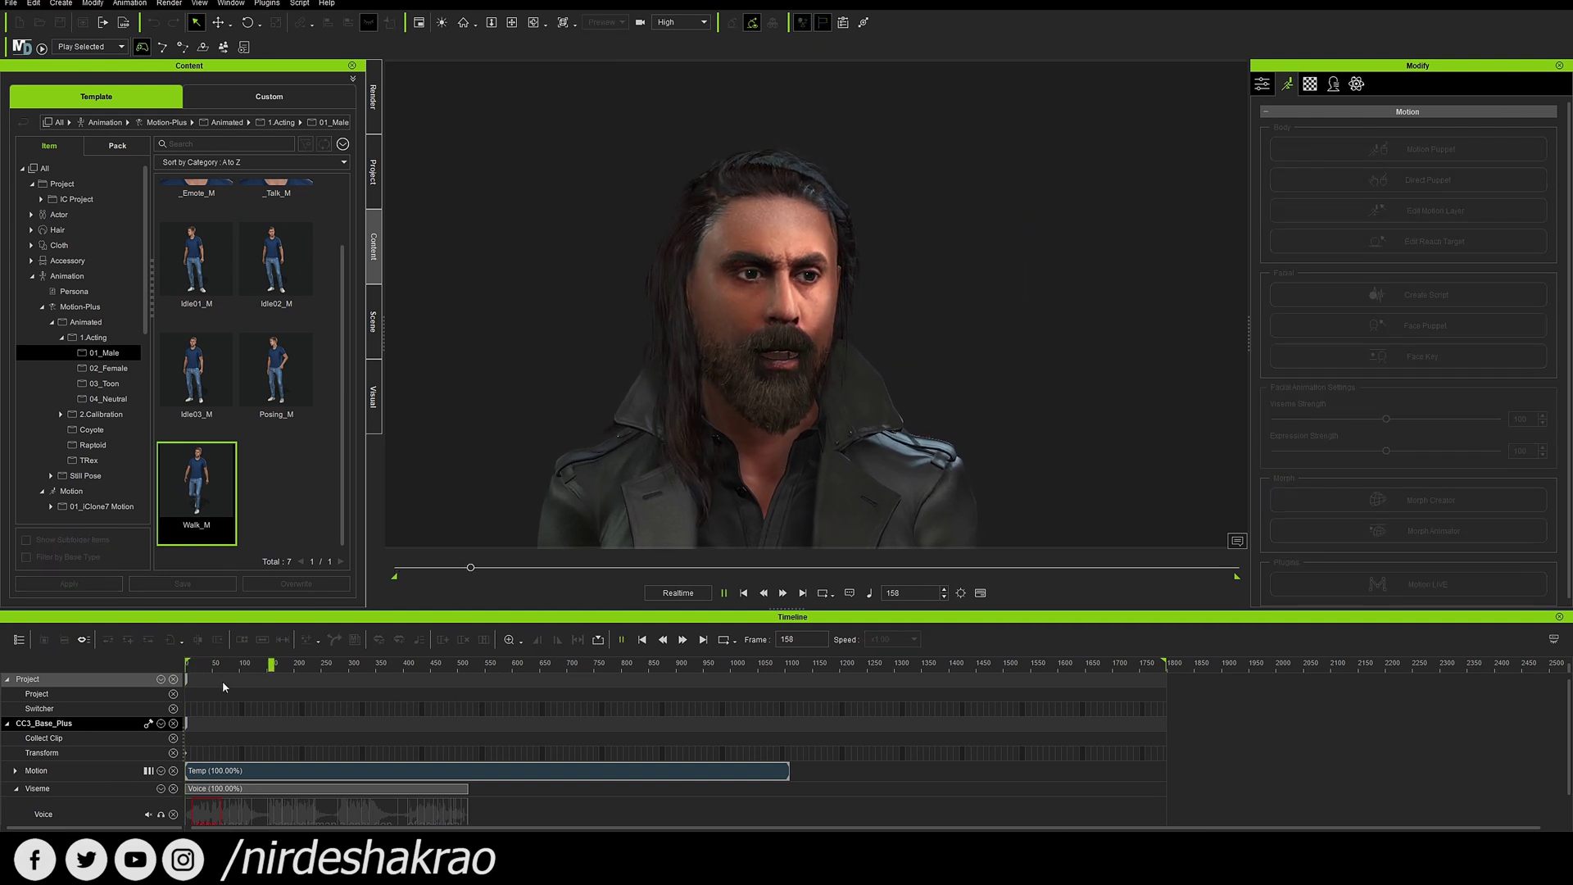
key(space)
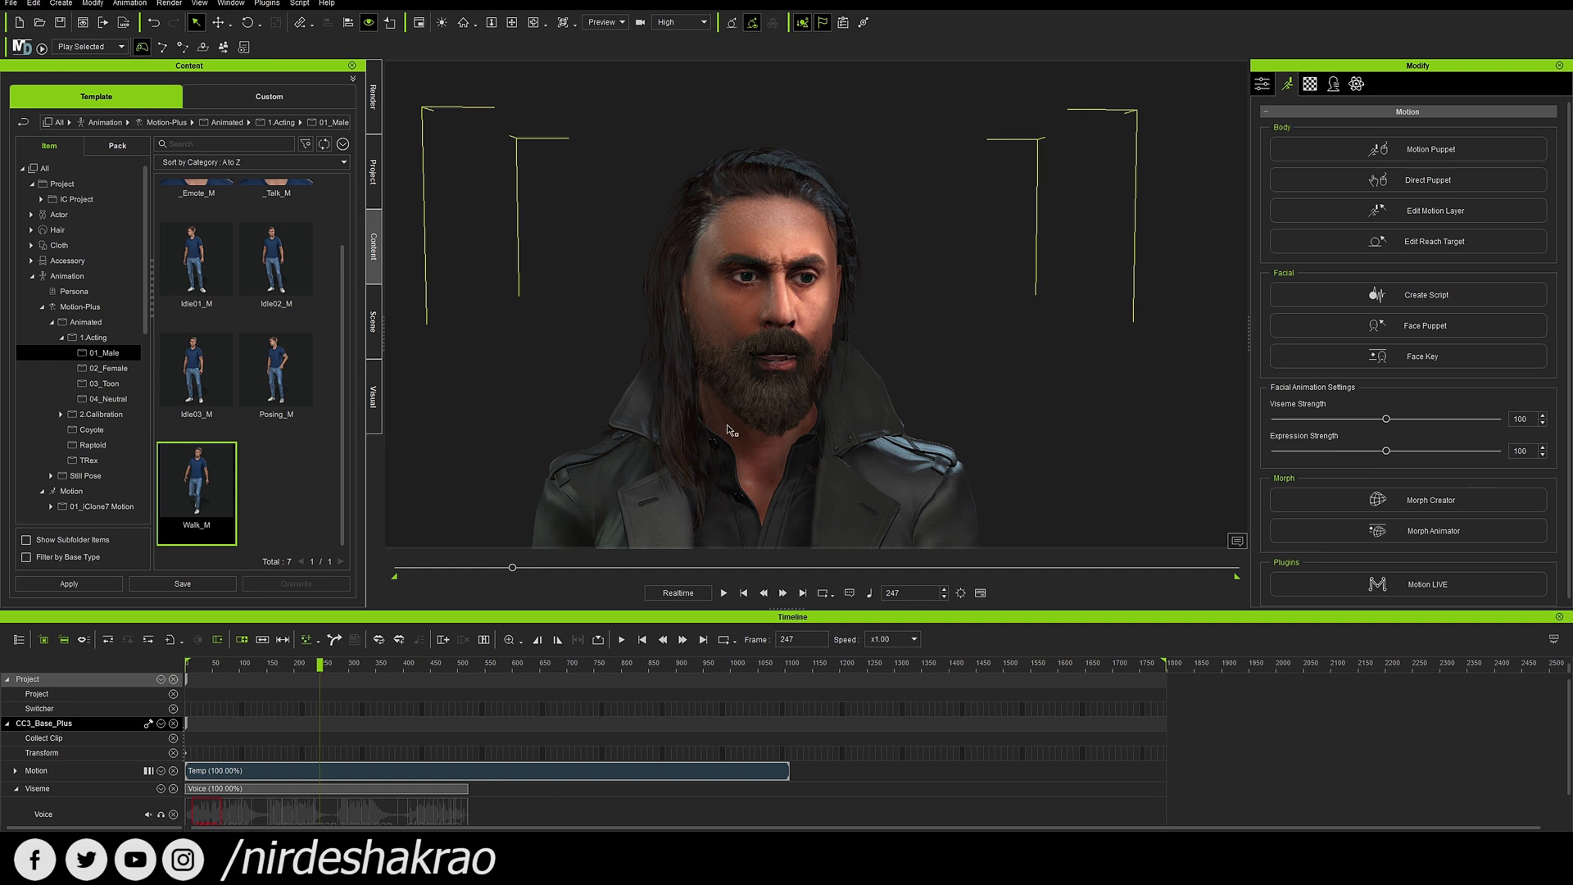
right_drag(885, 461, 1025, 453)
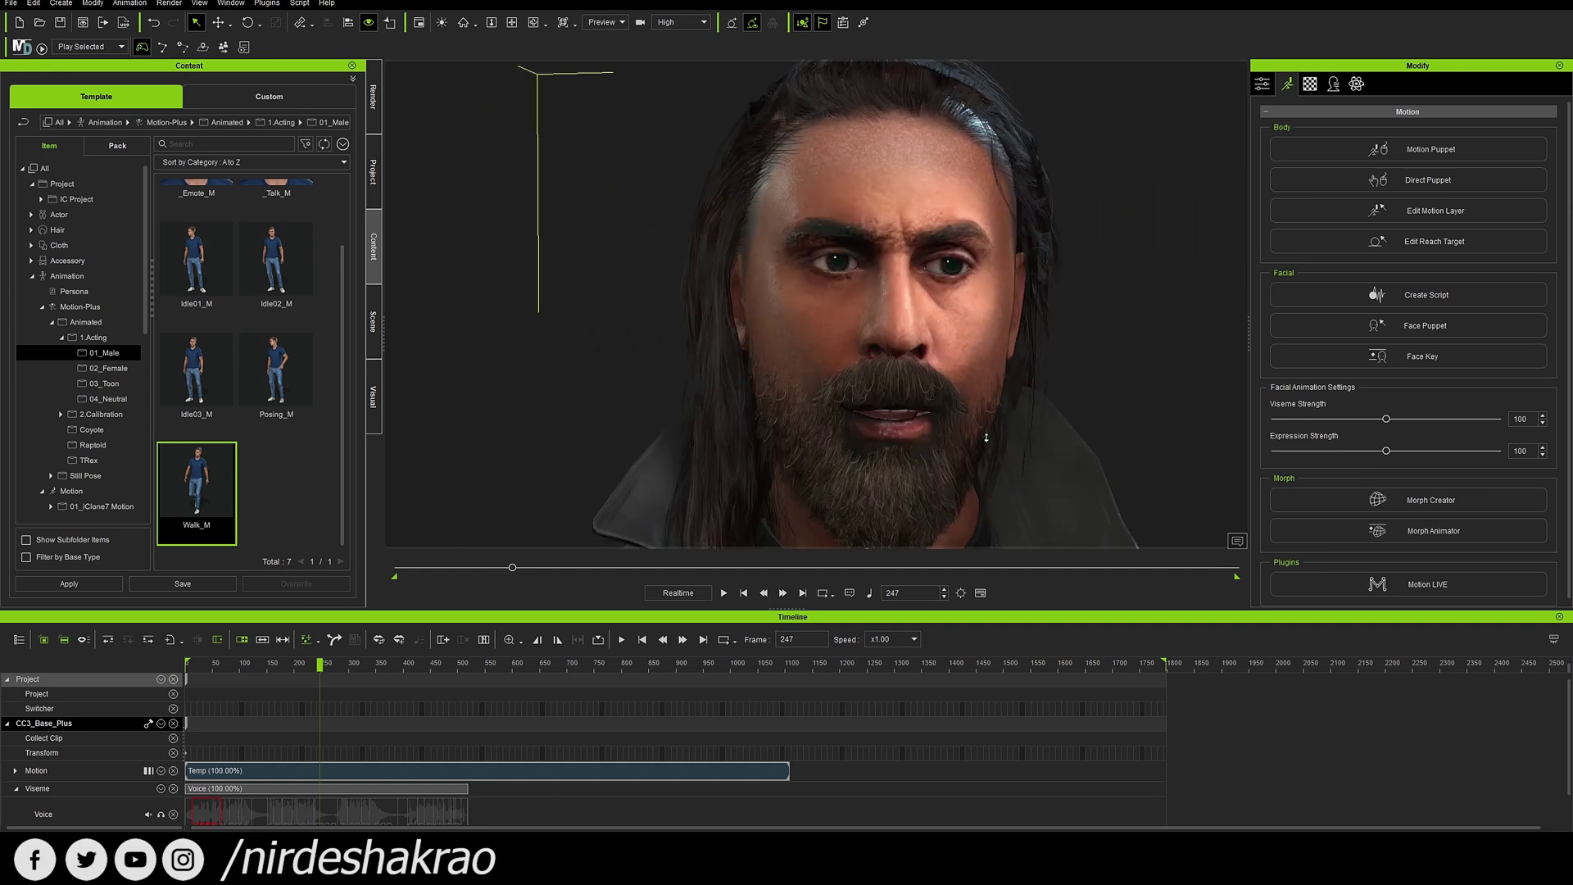
scroll(1026, 453, up, 3)
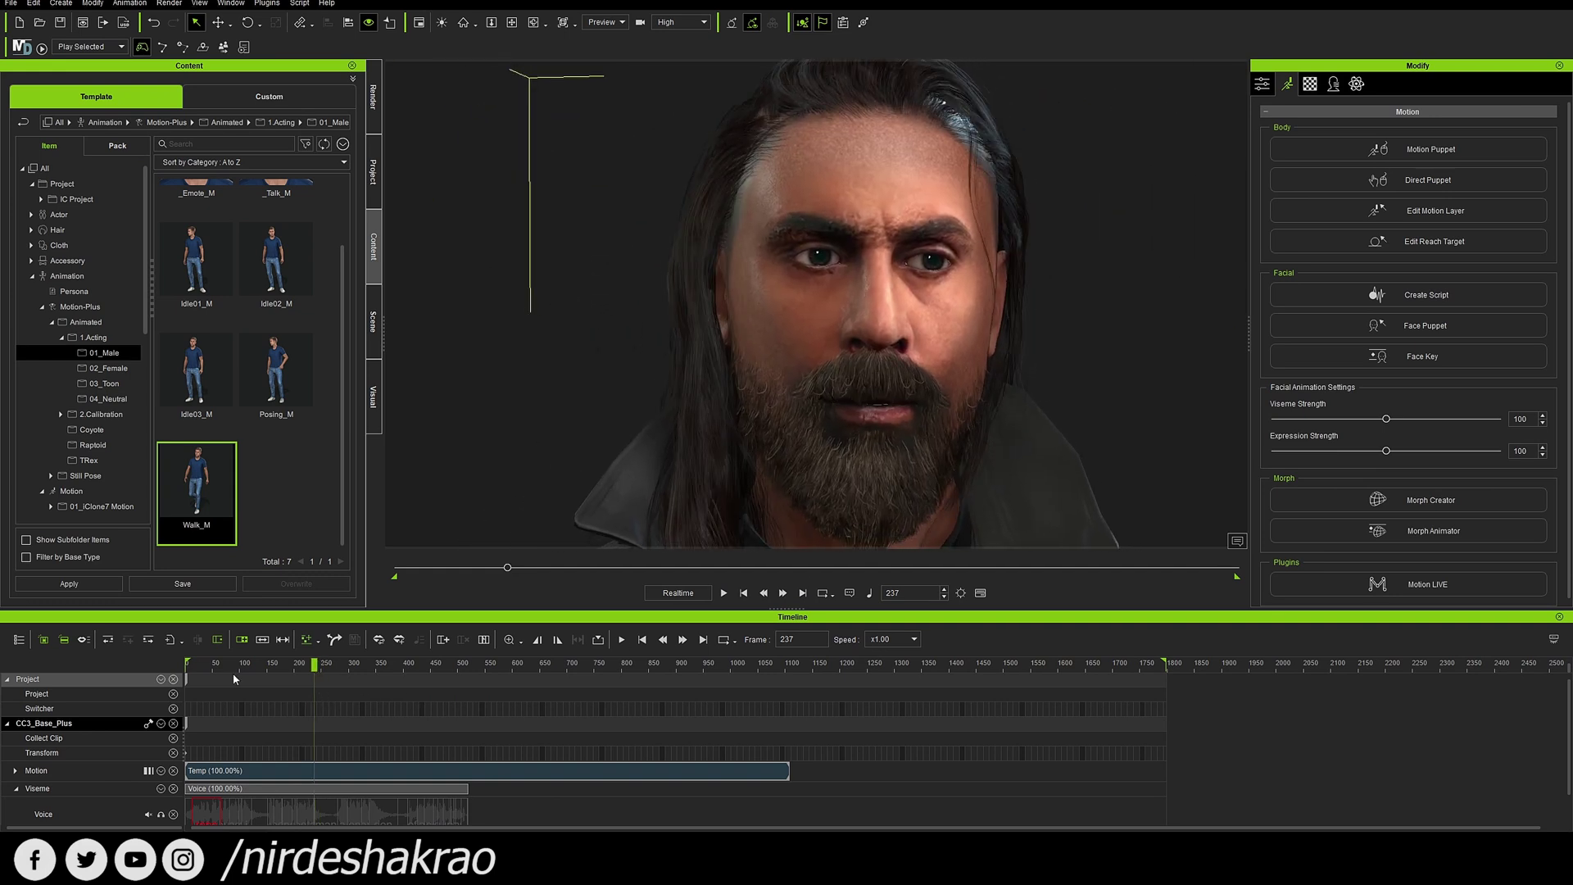
drag(310, 666, 74, 689)
key(space)
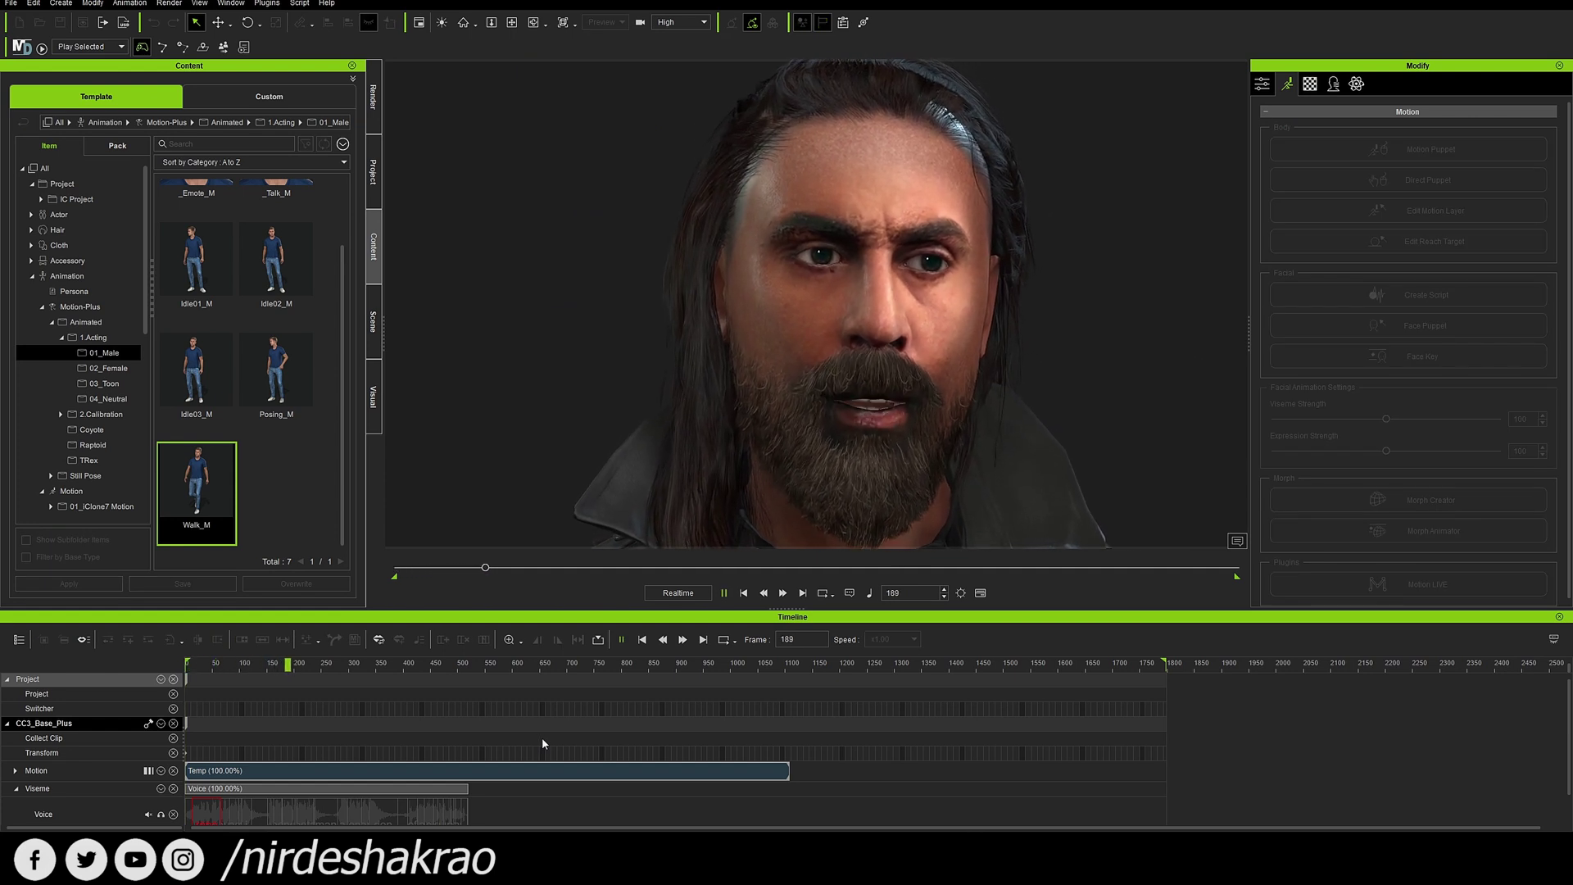
key(space)
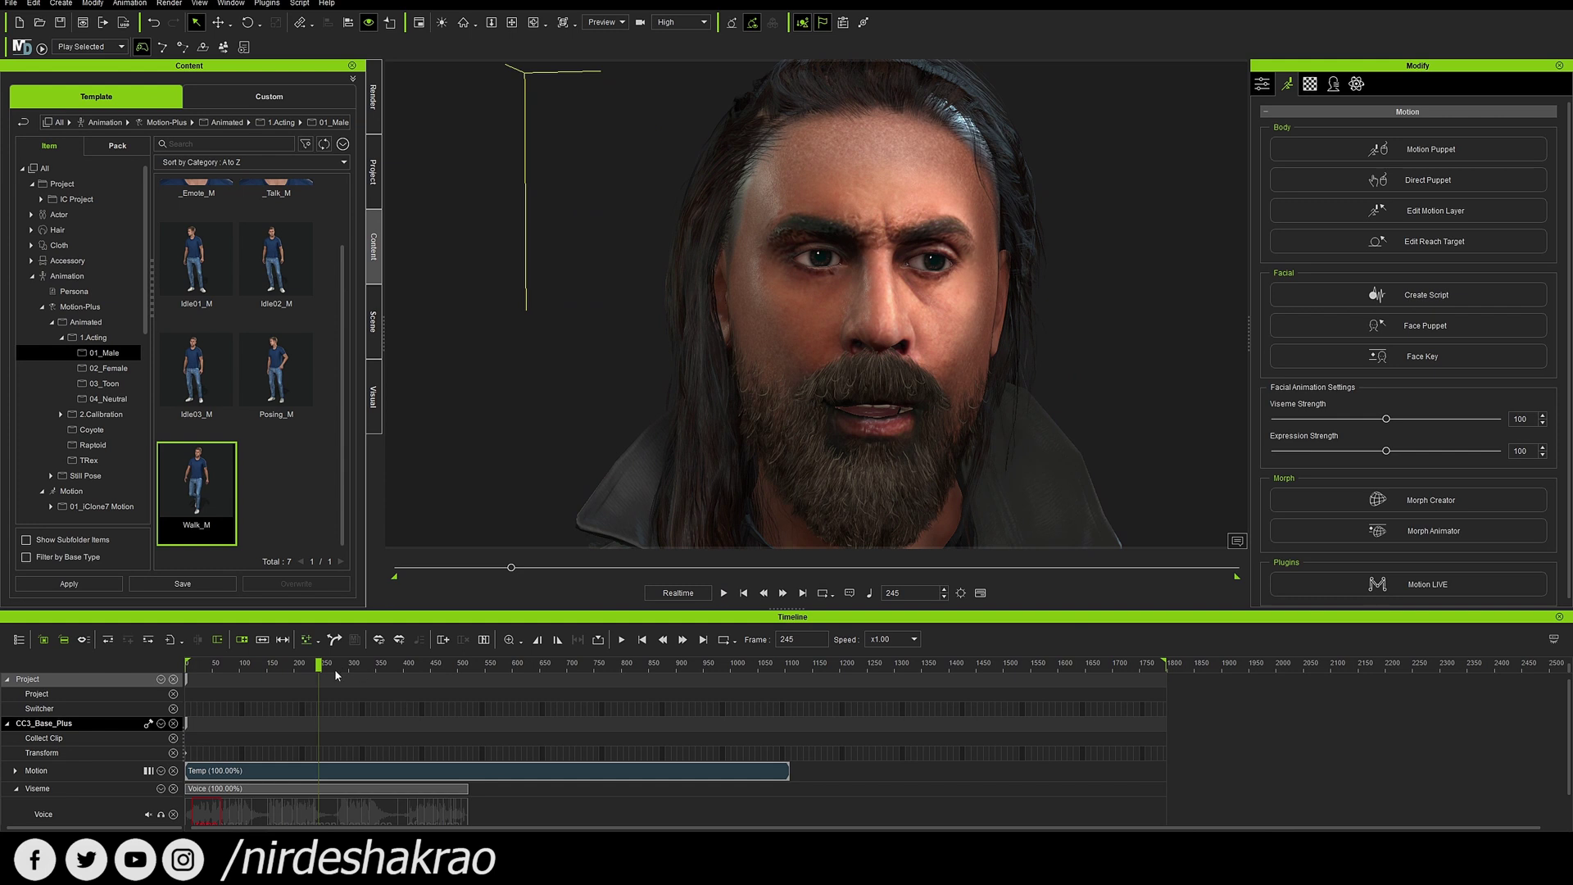
key(space)
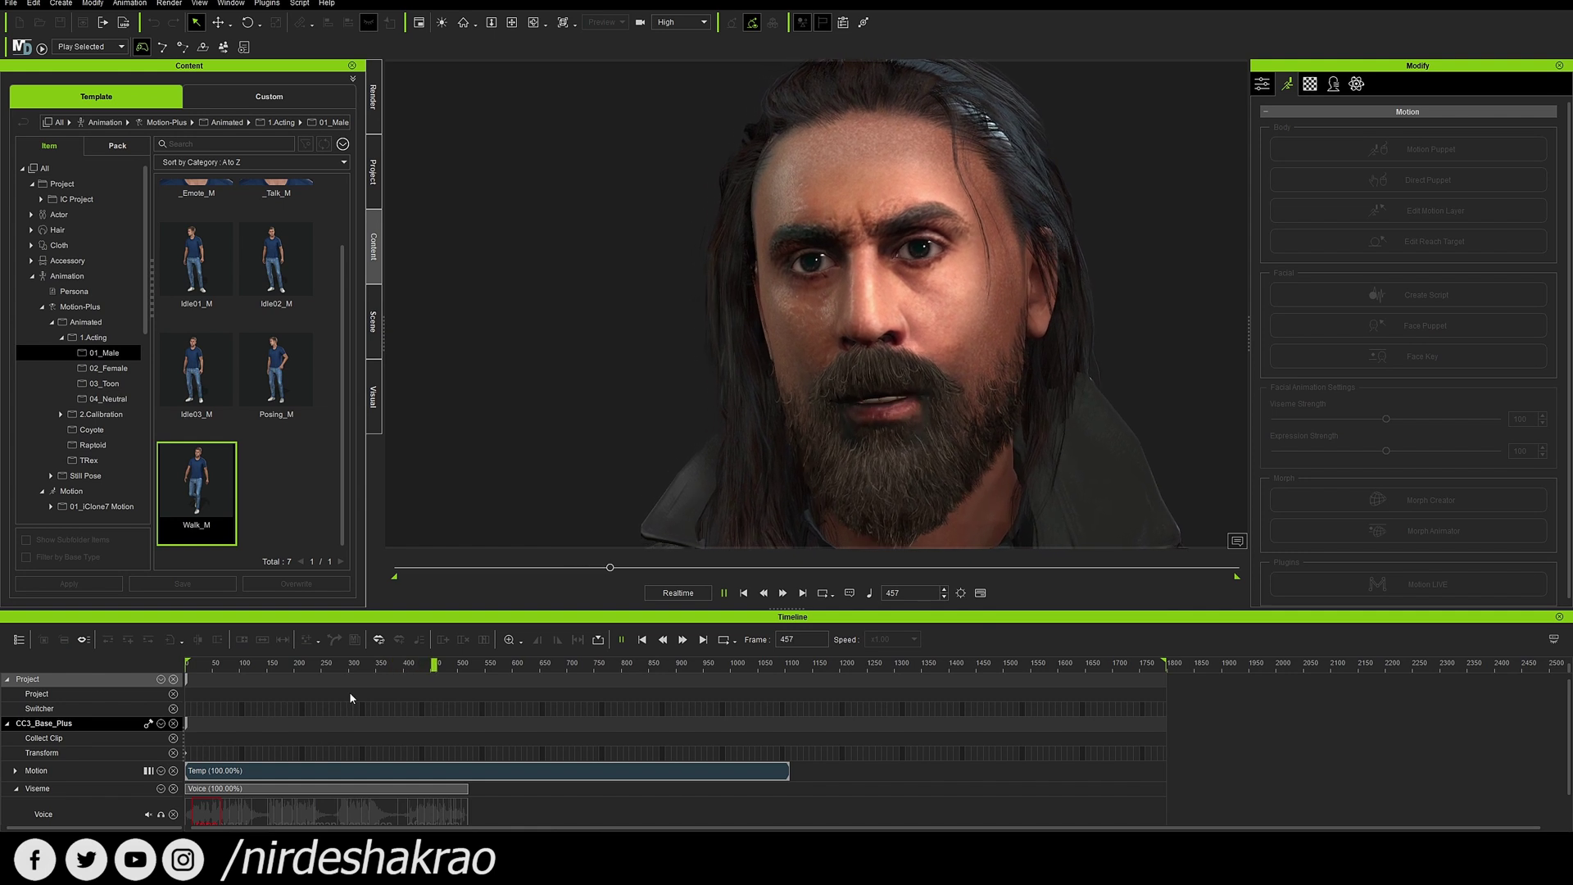
key(space)
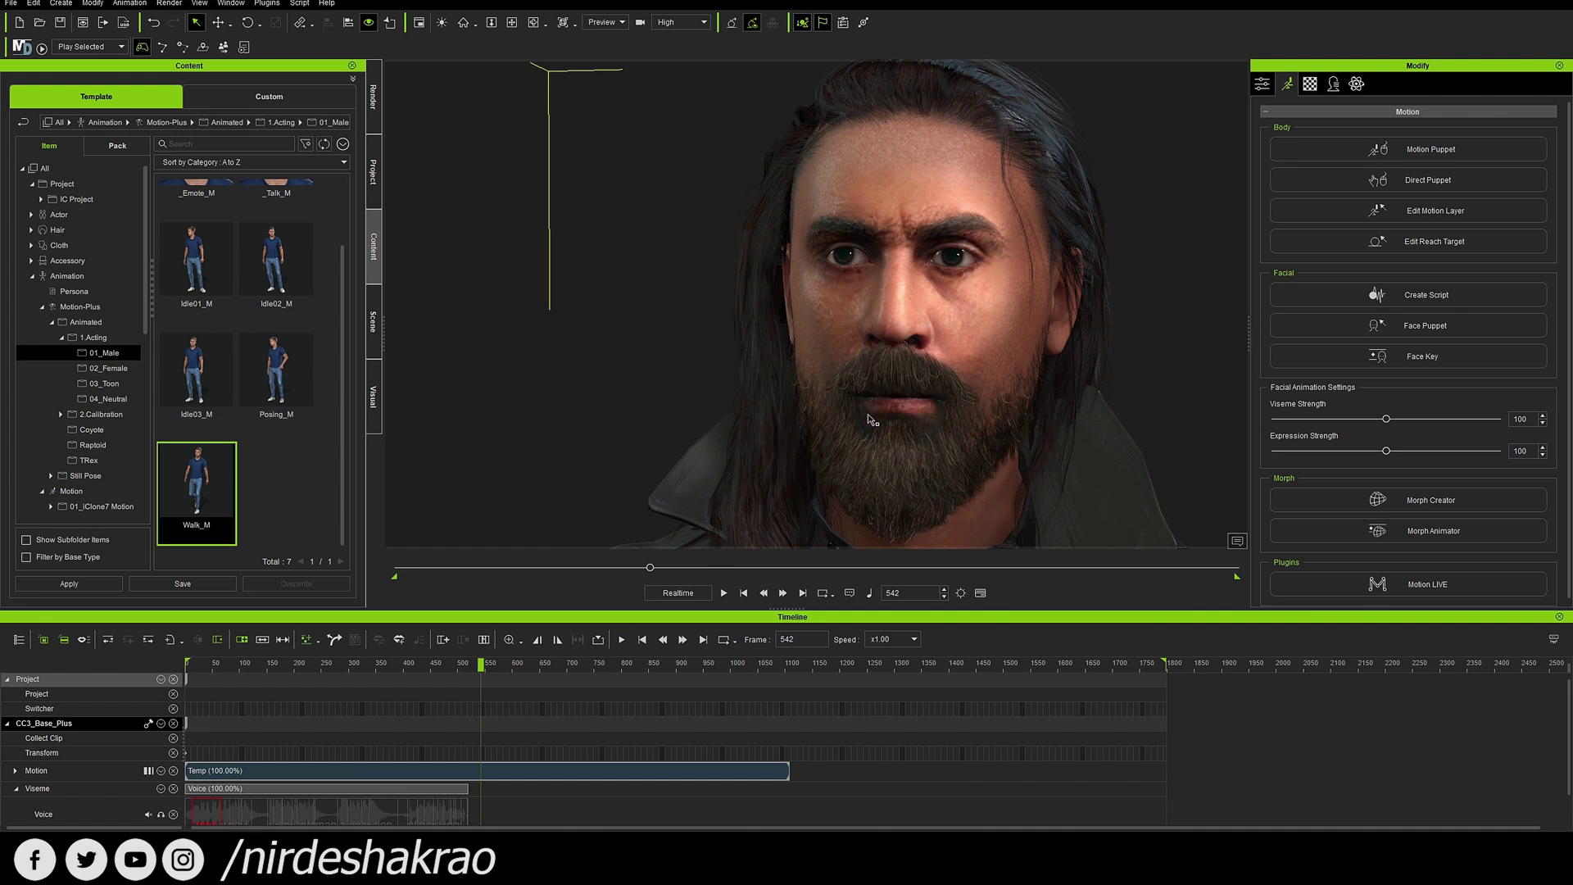
Scrub the playhead back to frame 0 and bring up the Face Puppet panel.
drag(649, 568, 462, 568)
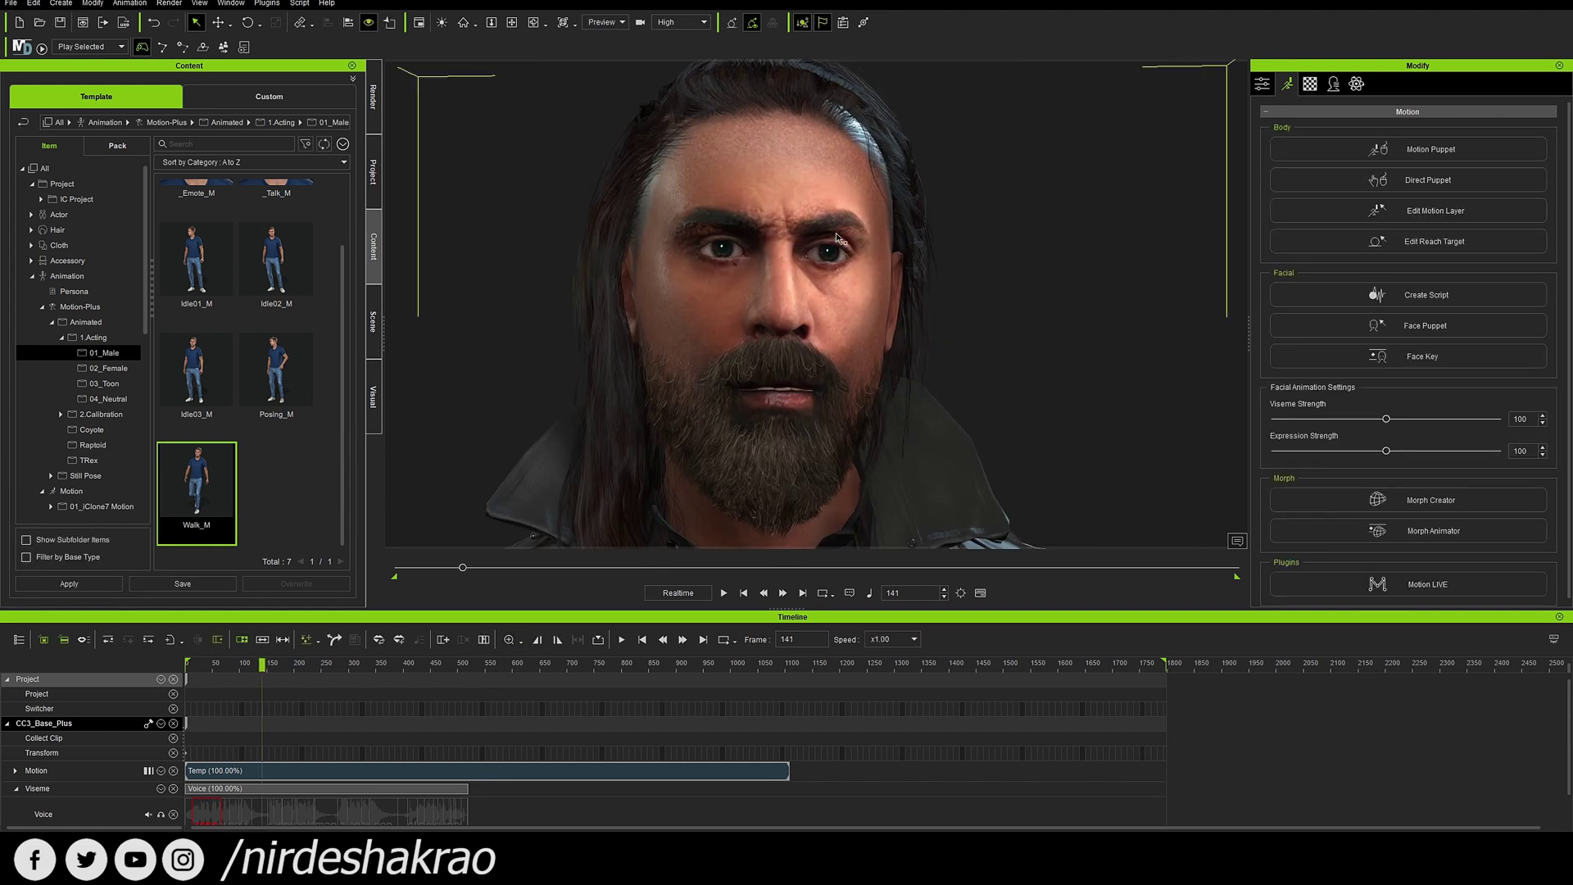
click(188, 662)
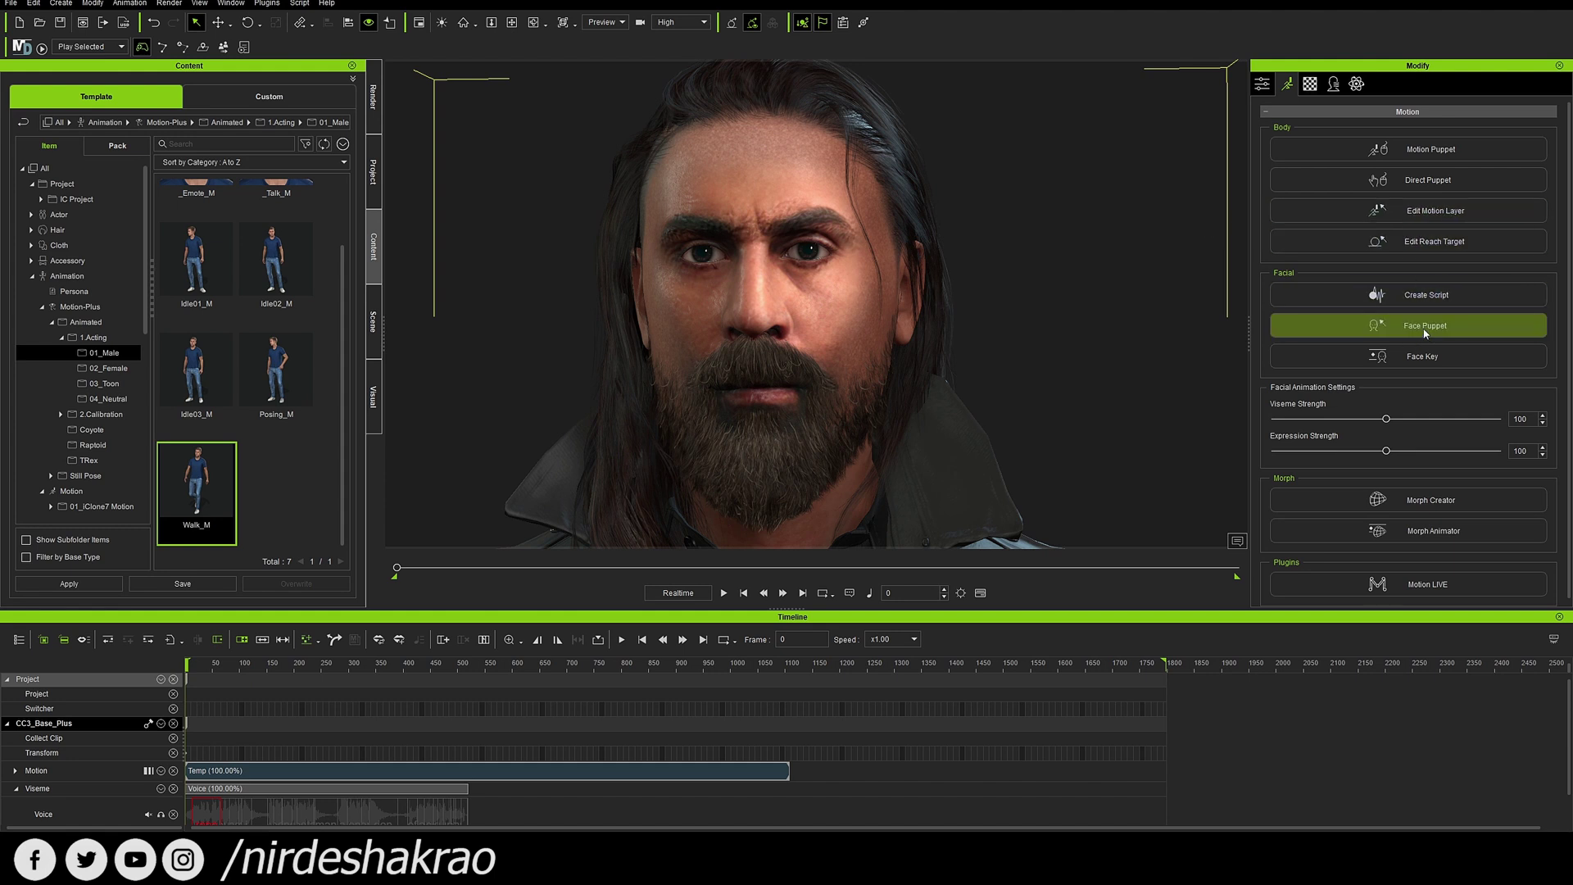
click(1425, 329)
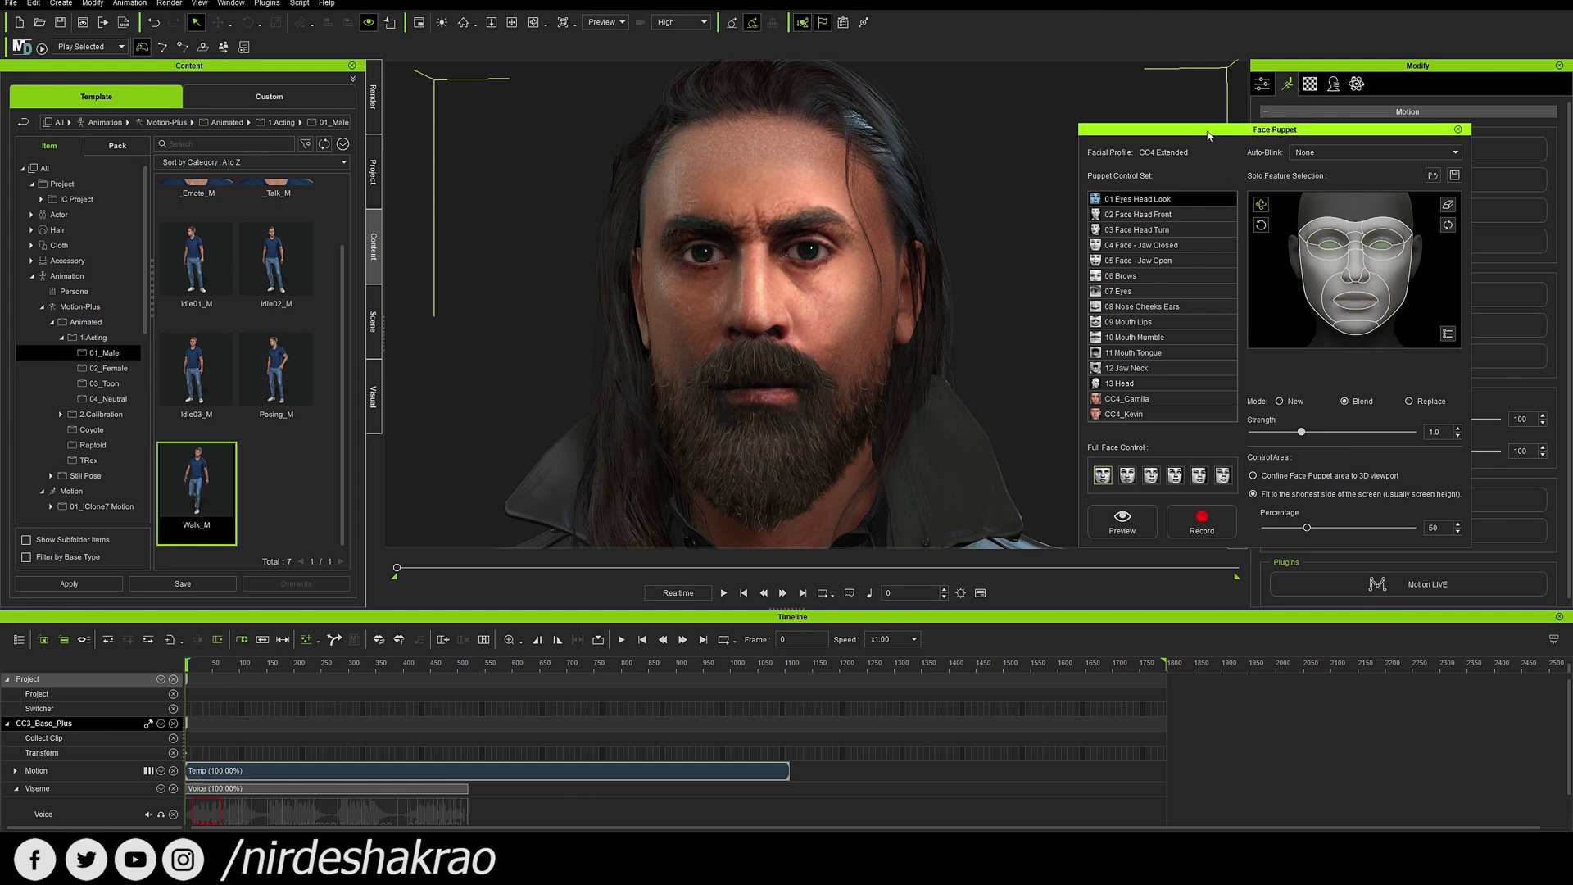
Select the 06 Brows puppet set, preview the brow movement, and choose Brows Compress.
drag(1197, 130, 1157, 186)
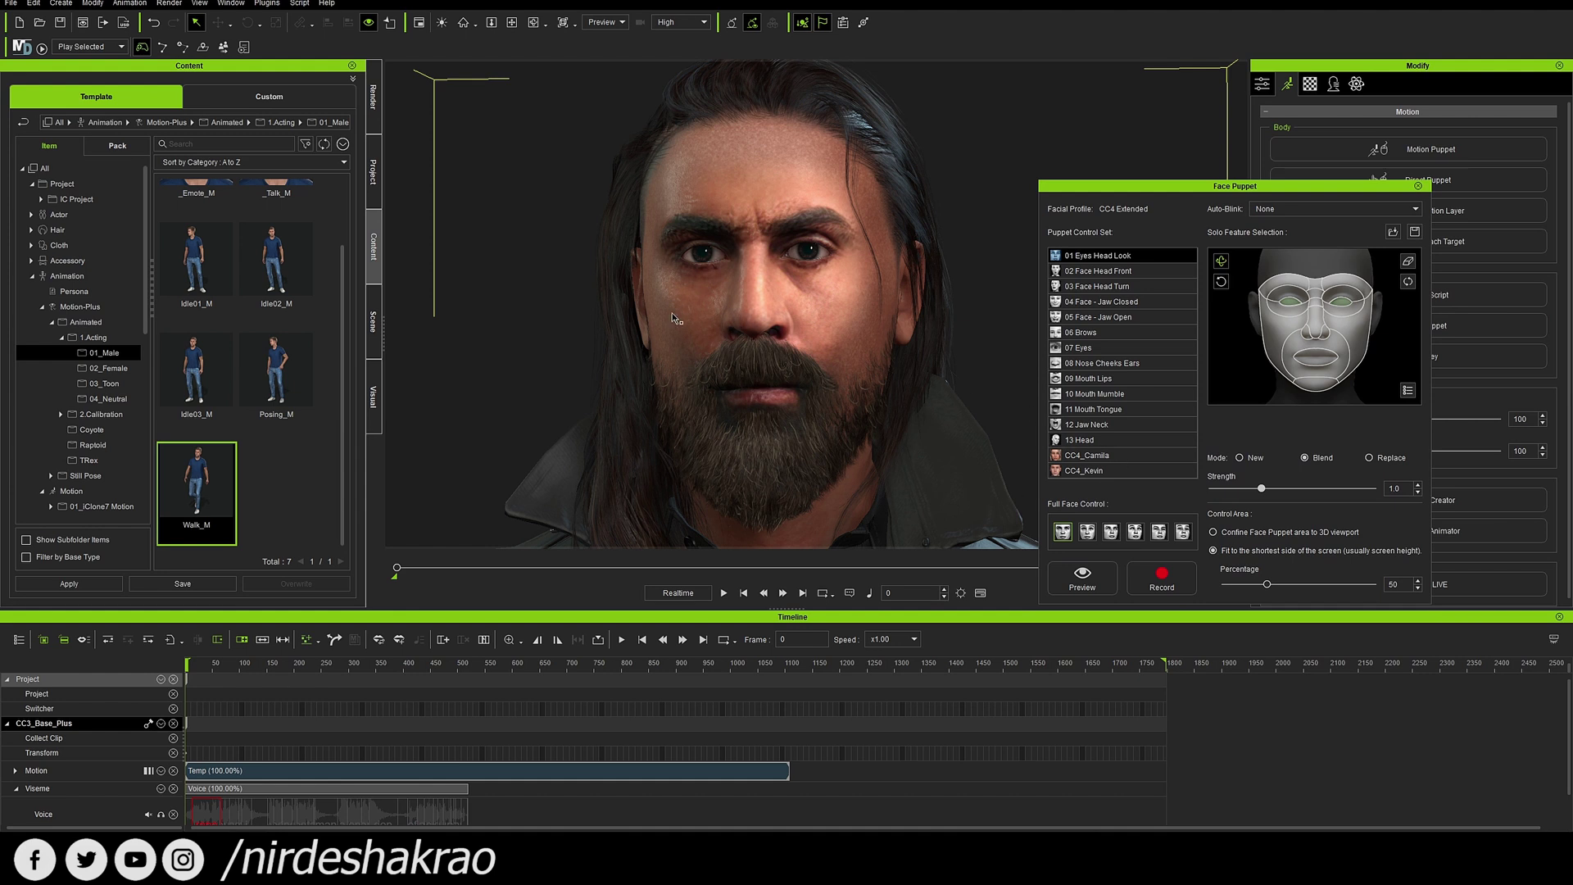
click(1096, 333)
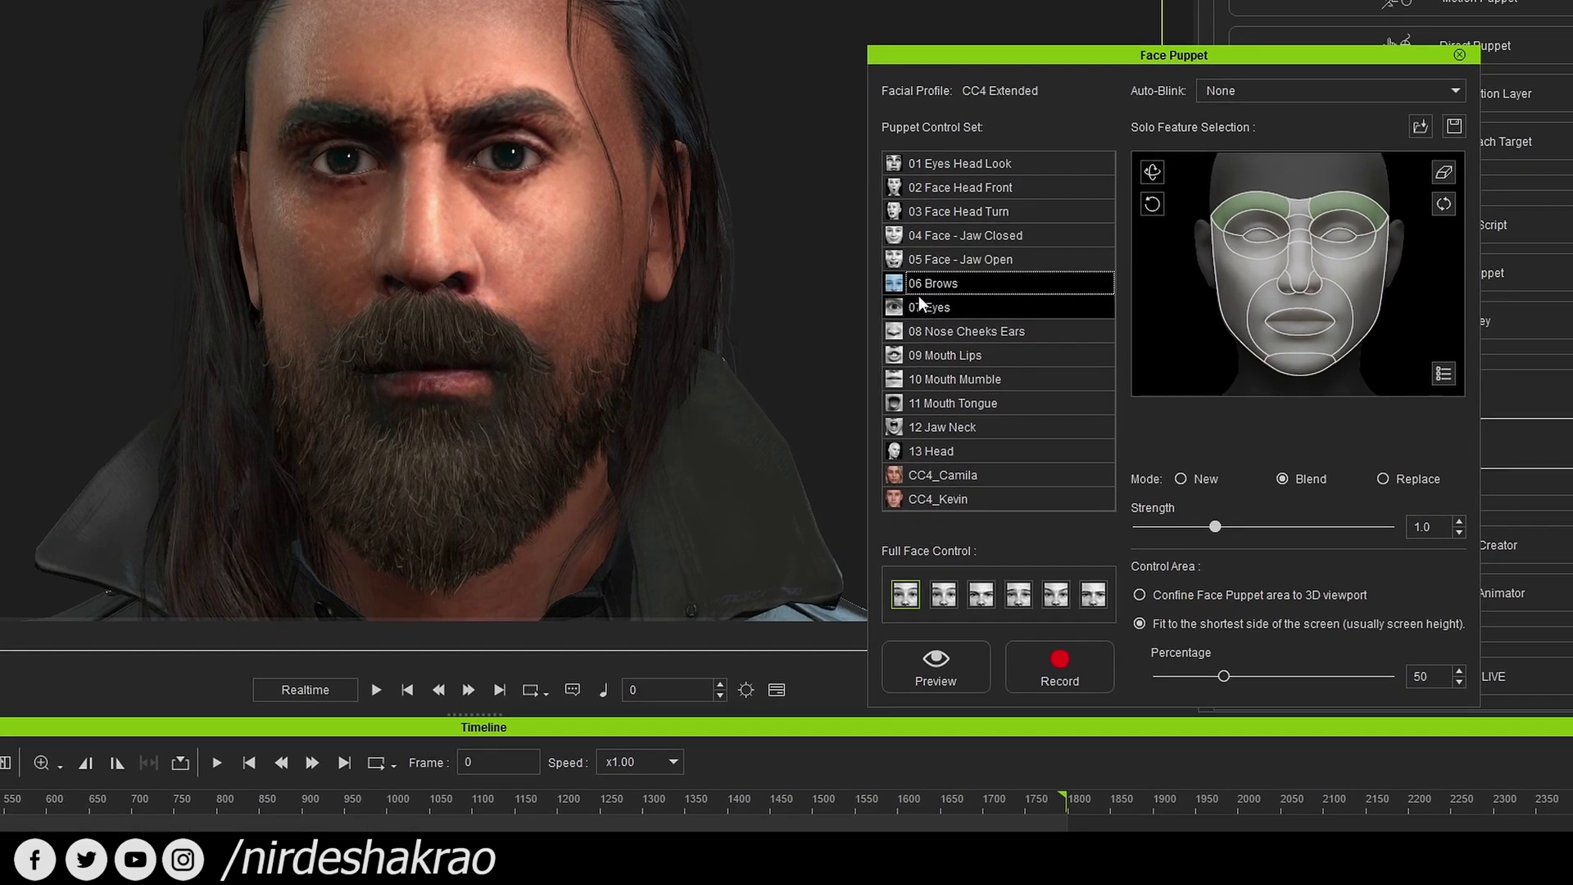
click(935, 660)
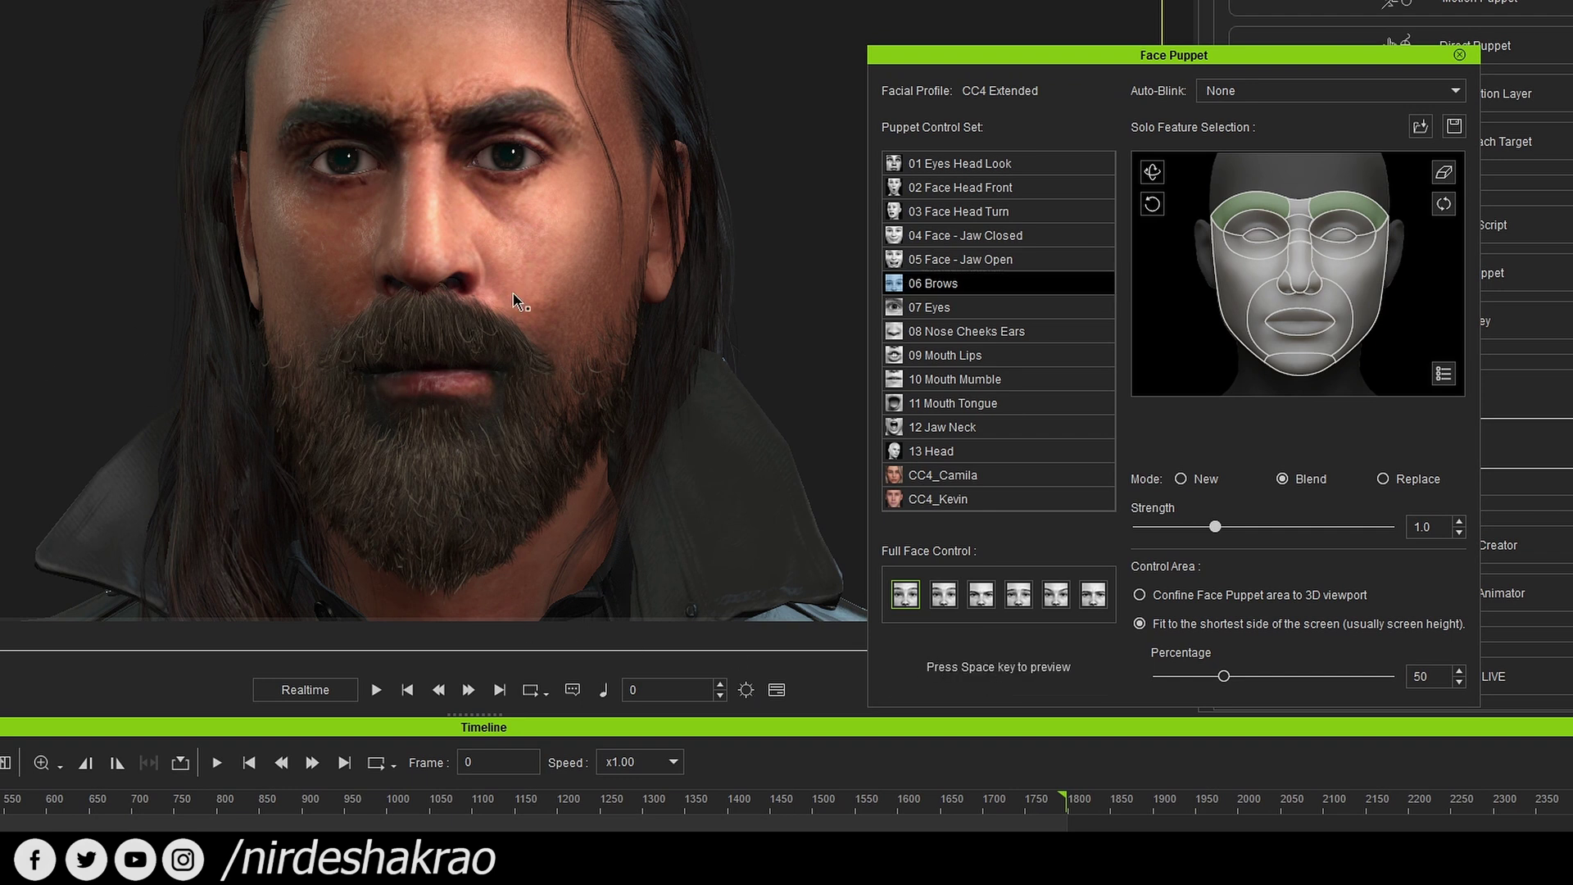
key(space)
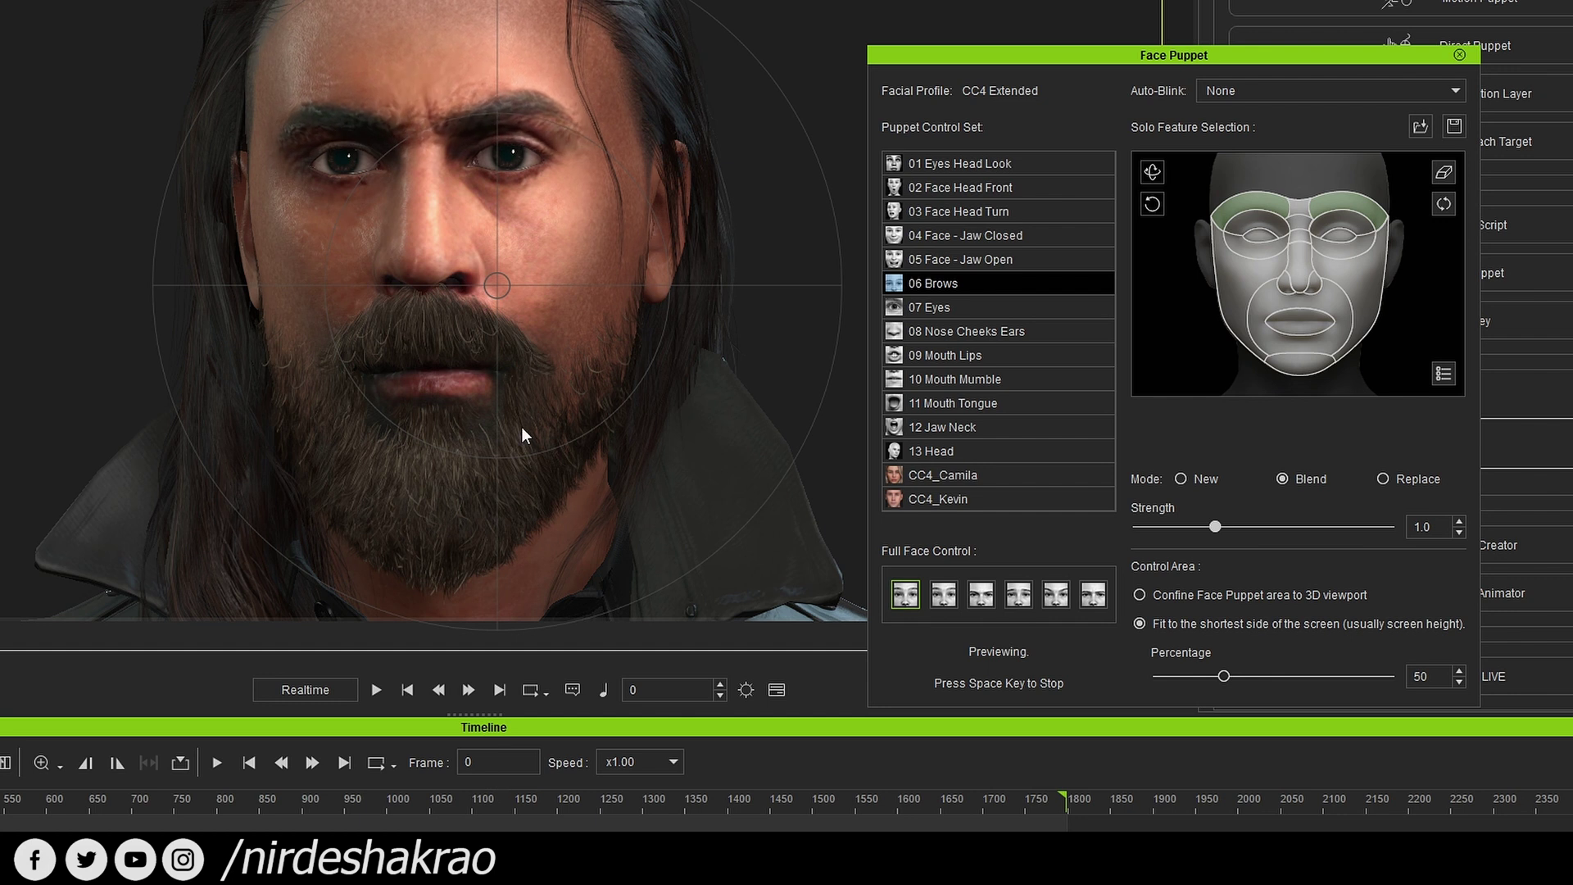
key(space)
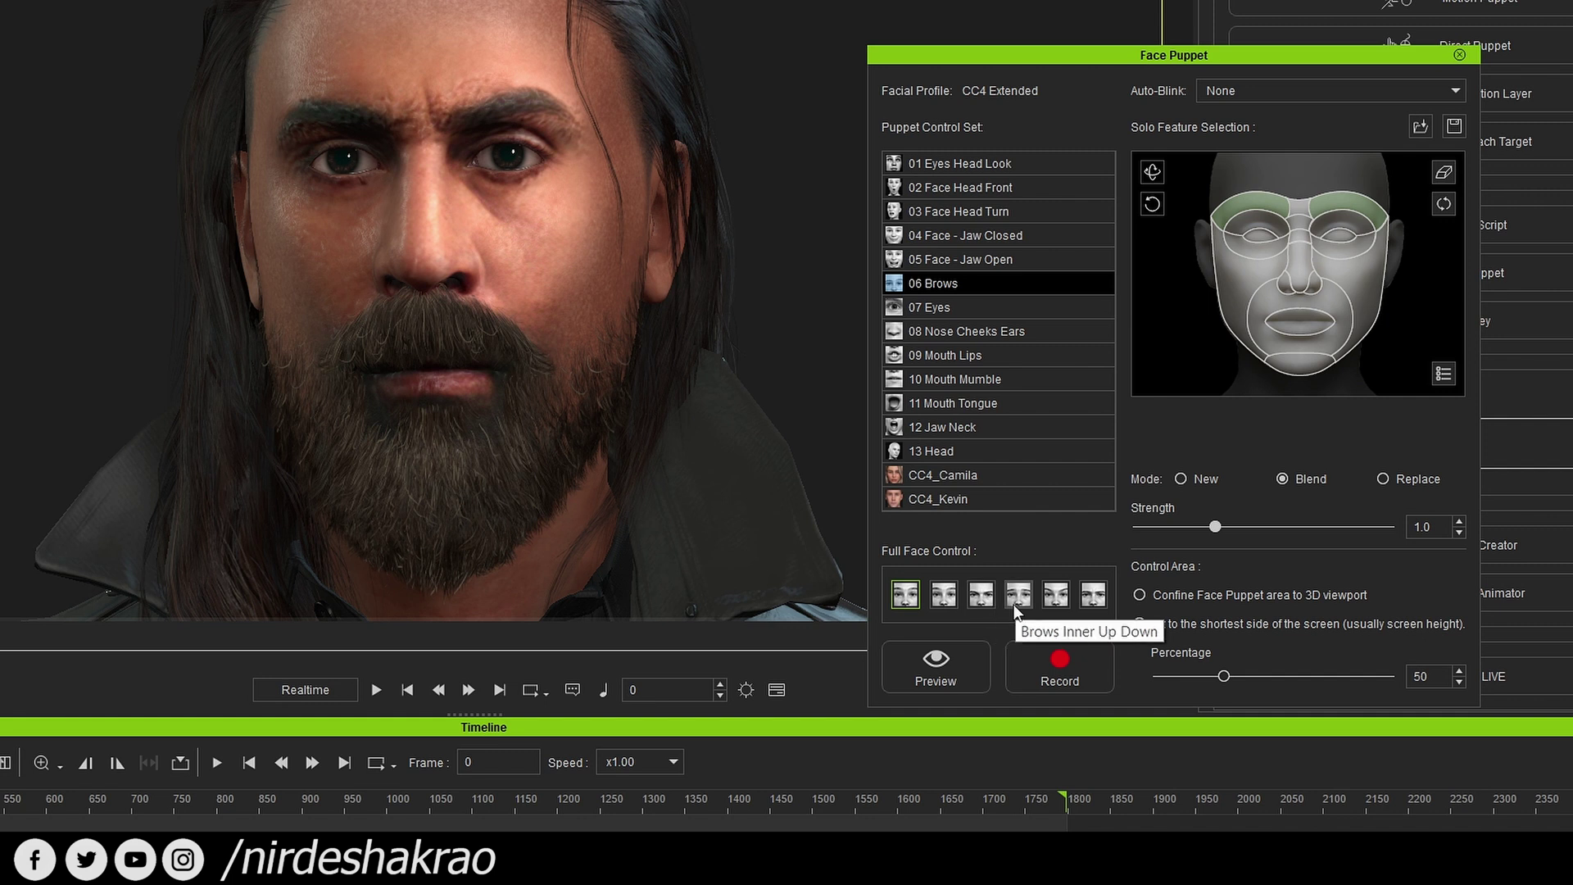
click(1094, 601)
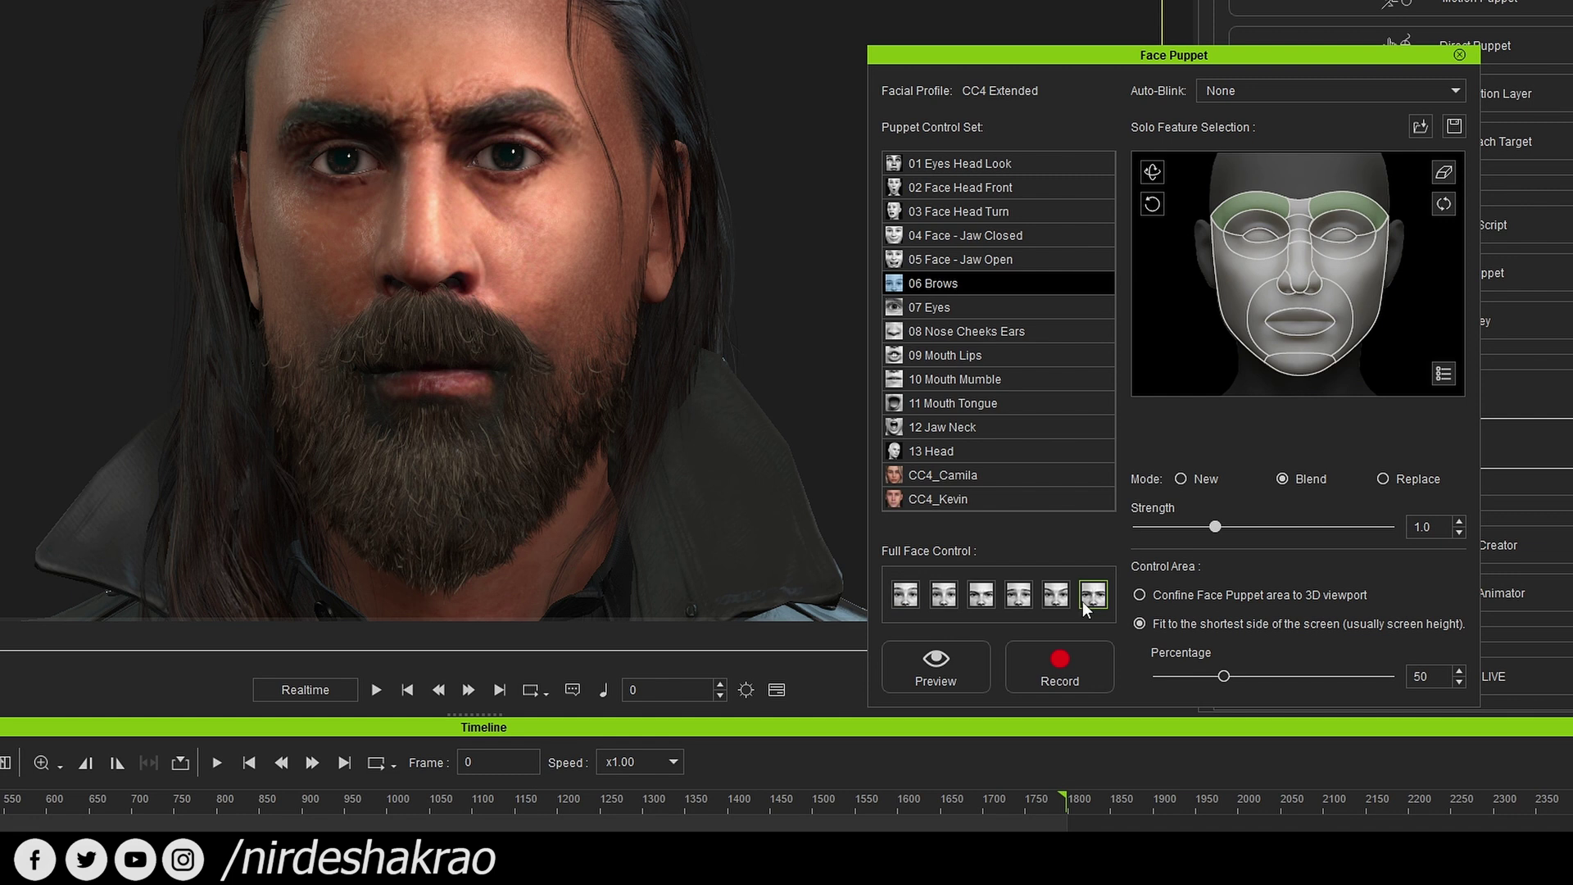
Preview brow puppeting, trying the first and then the third full-face brow expressions.
click(957, 662)
key(space)
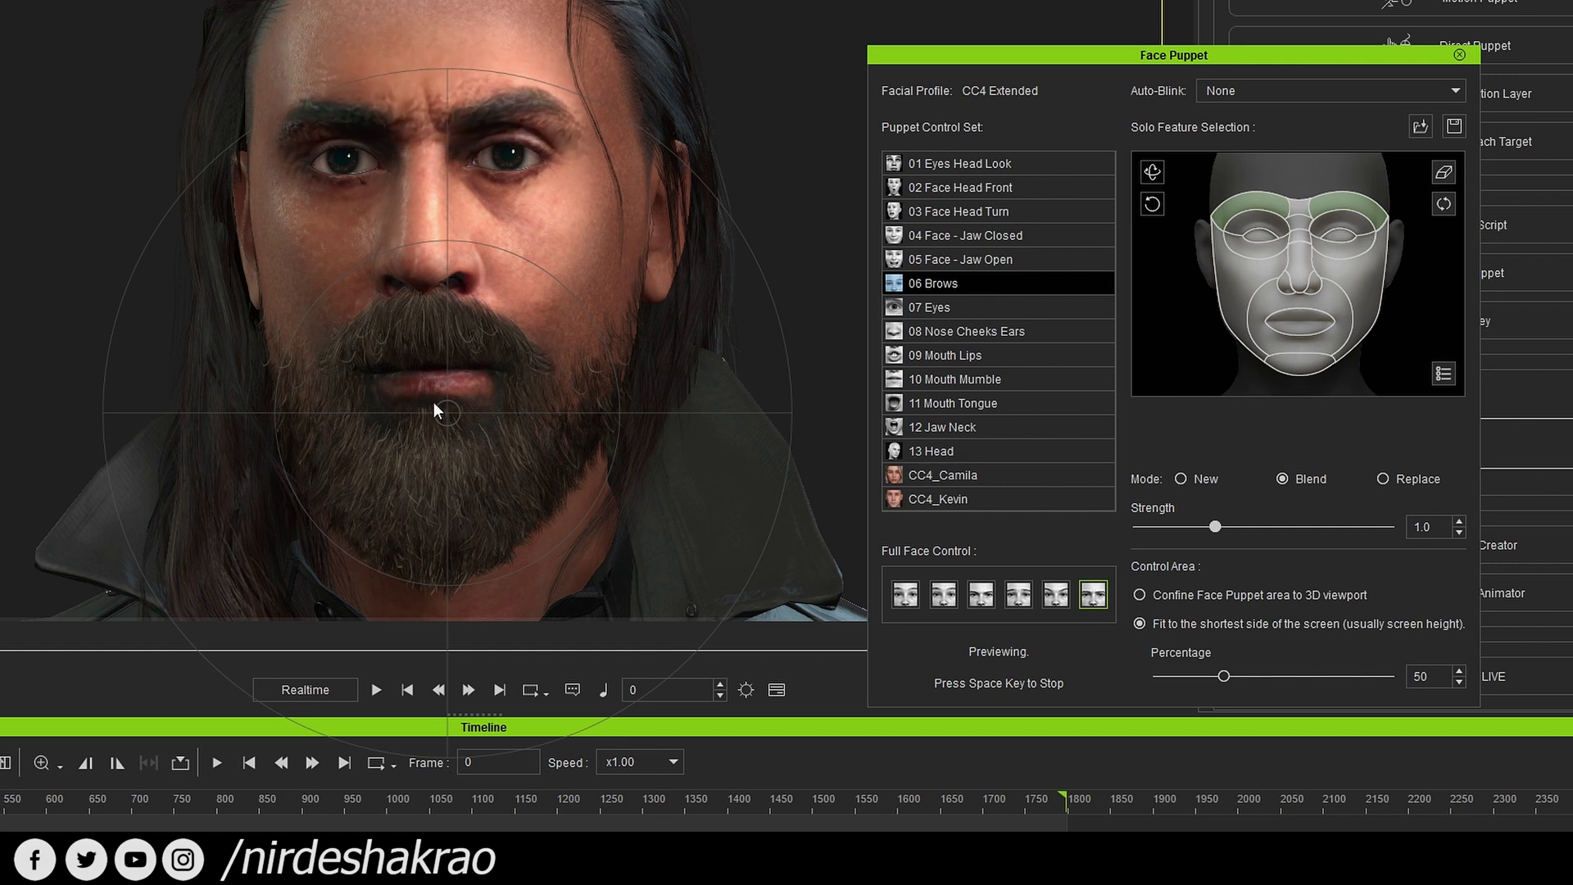
key(space)
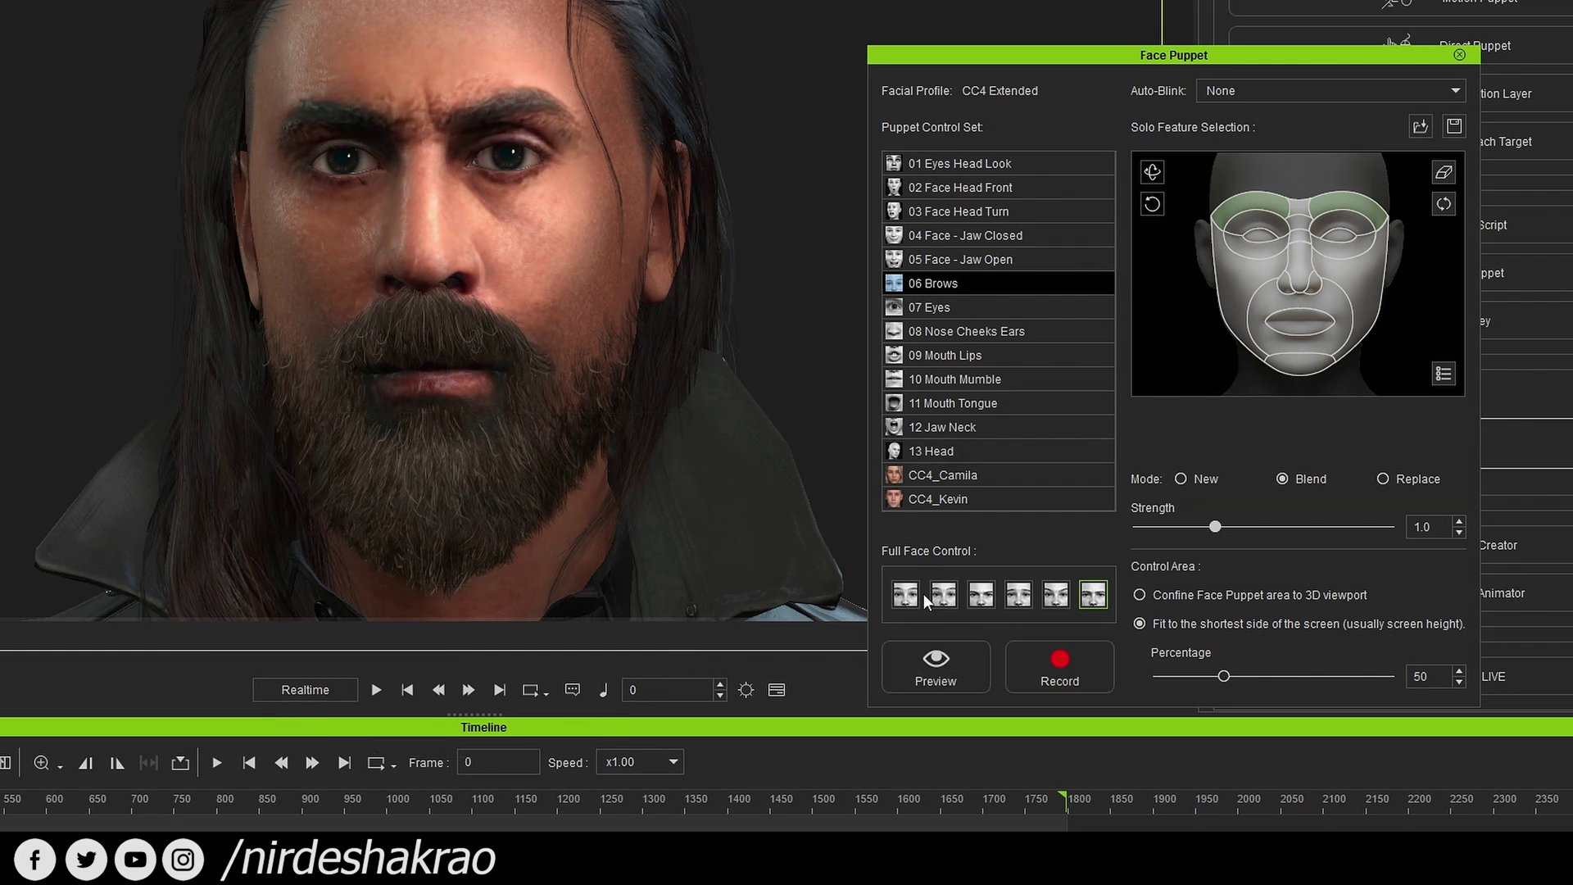
click(905, 595)
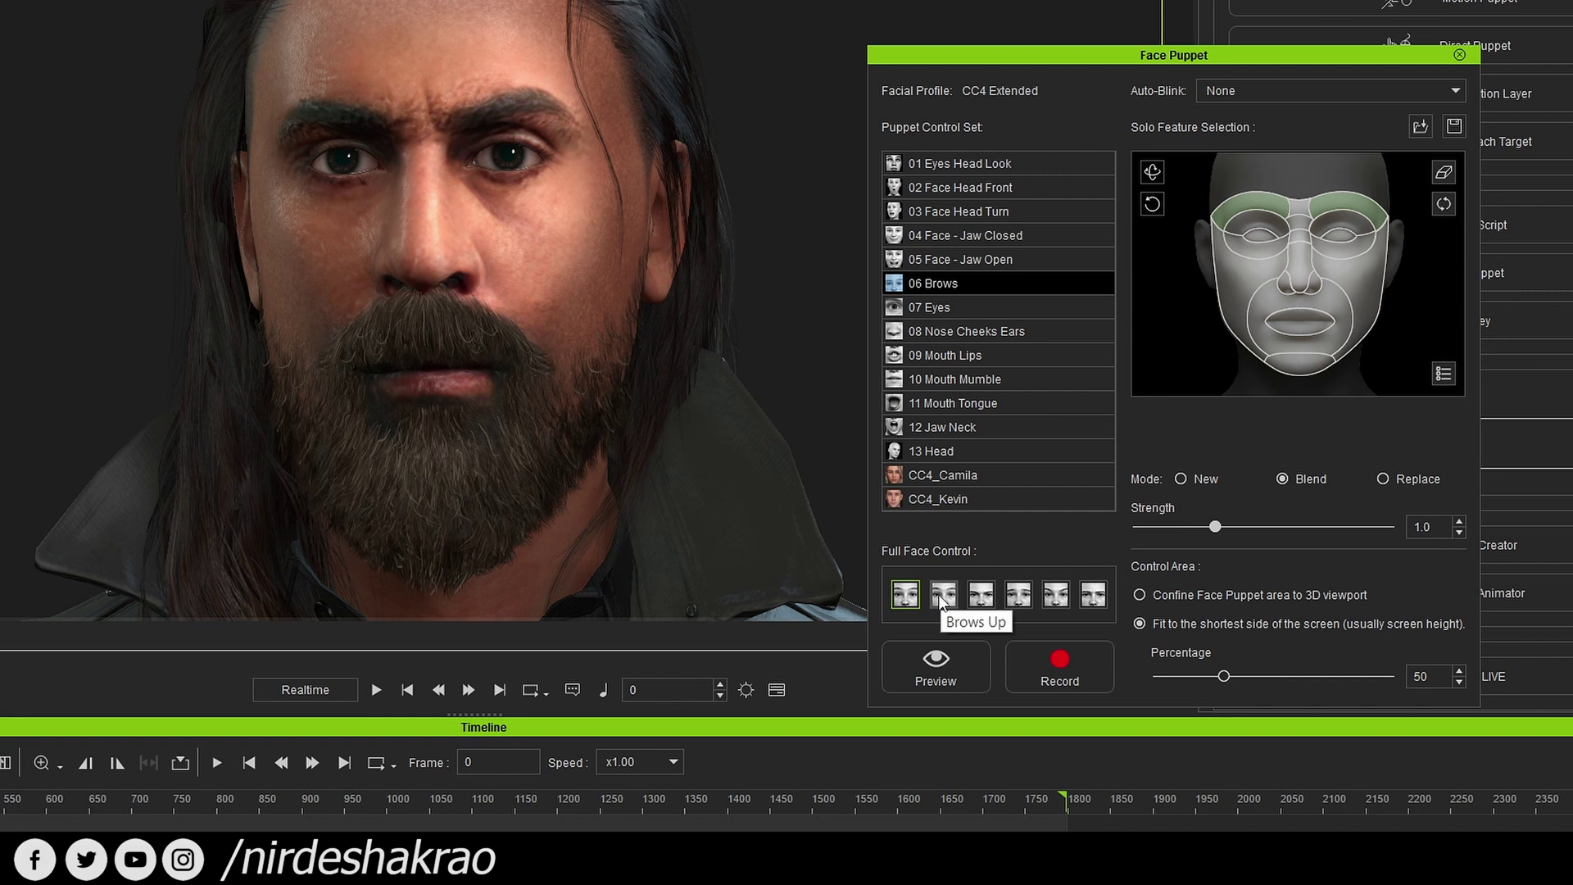
click(981, 594)
click(957, 656)
key(space)
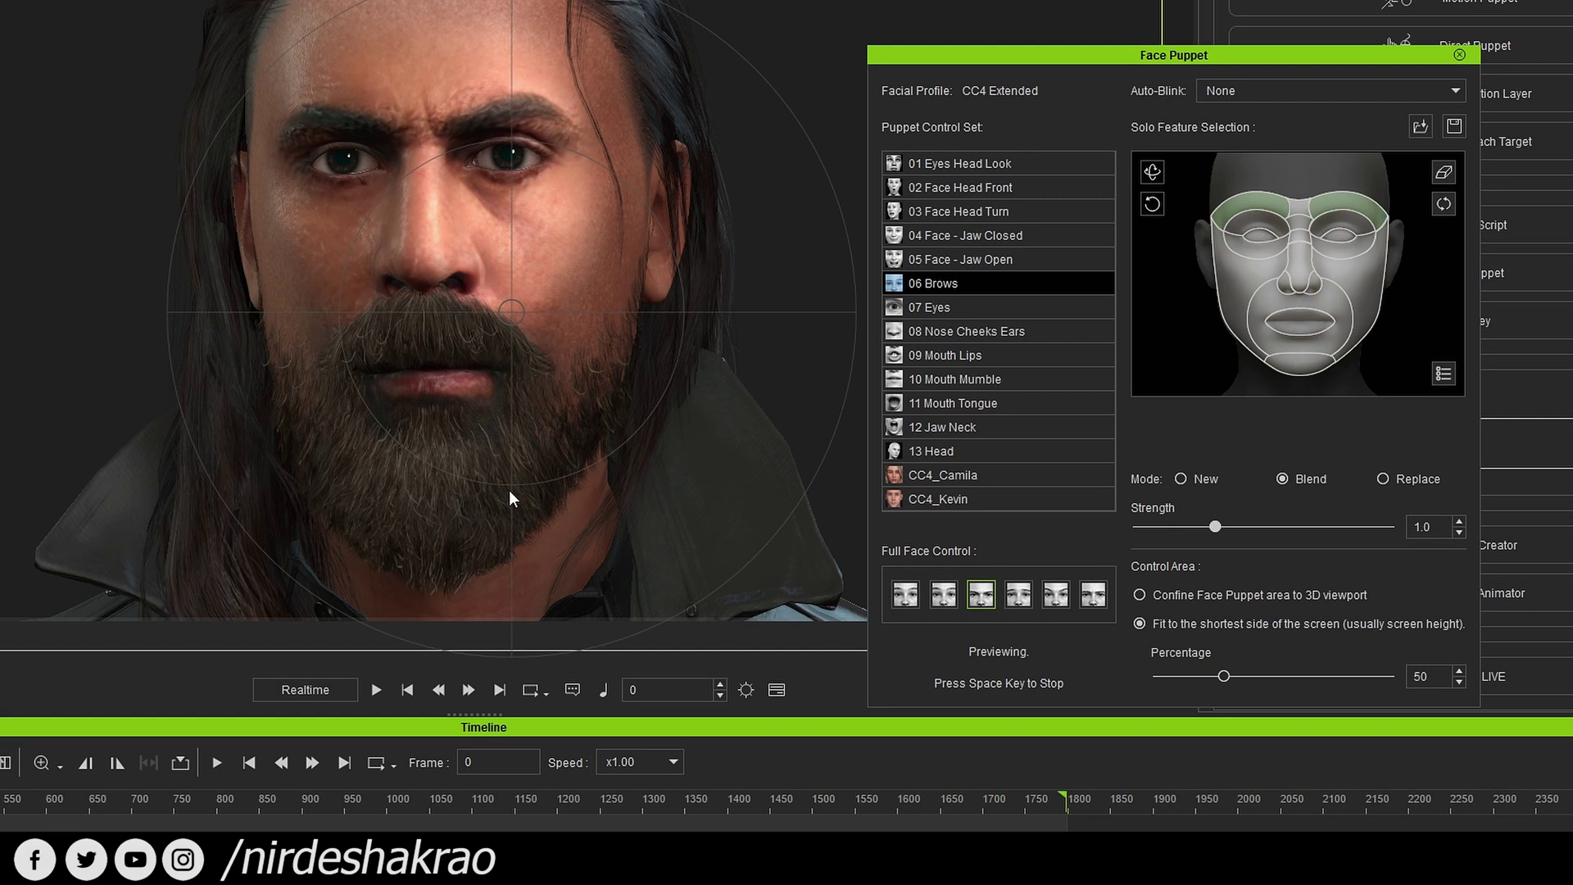
key(space)
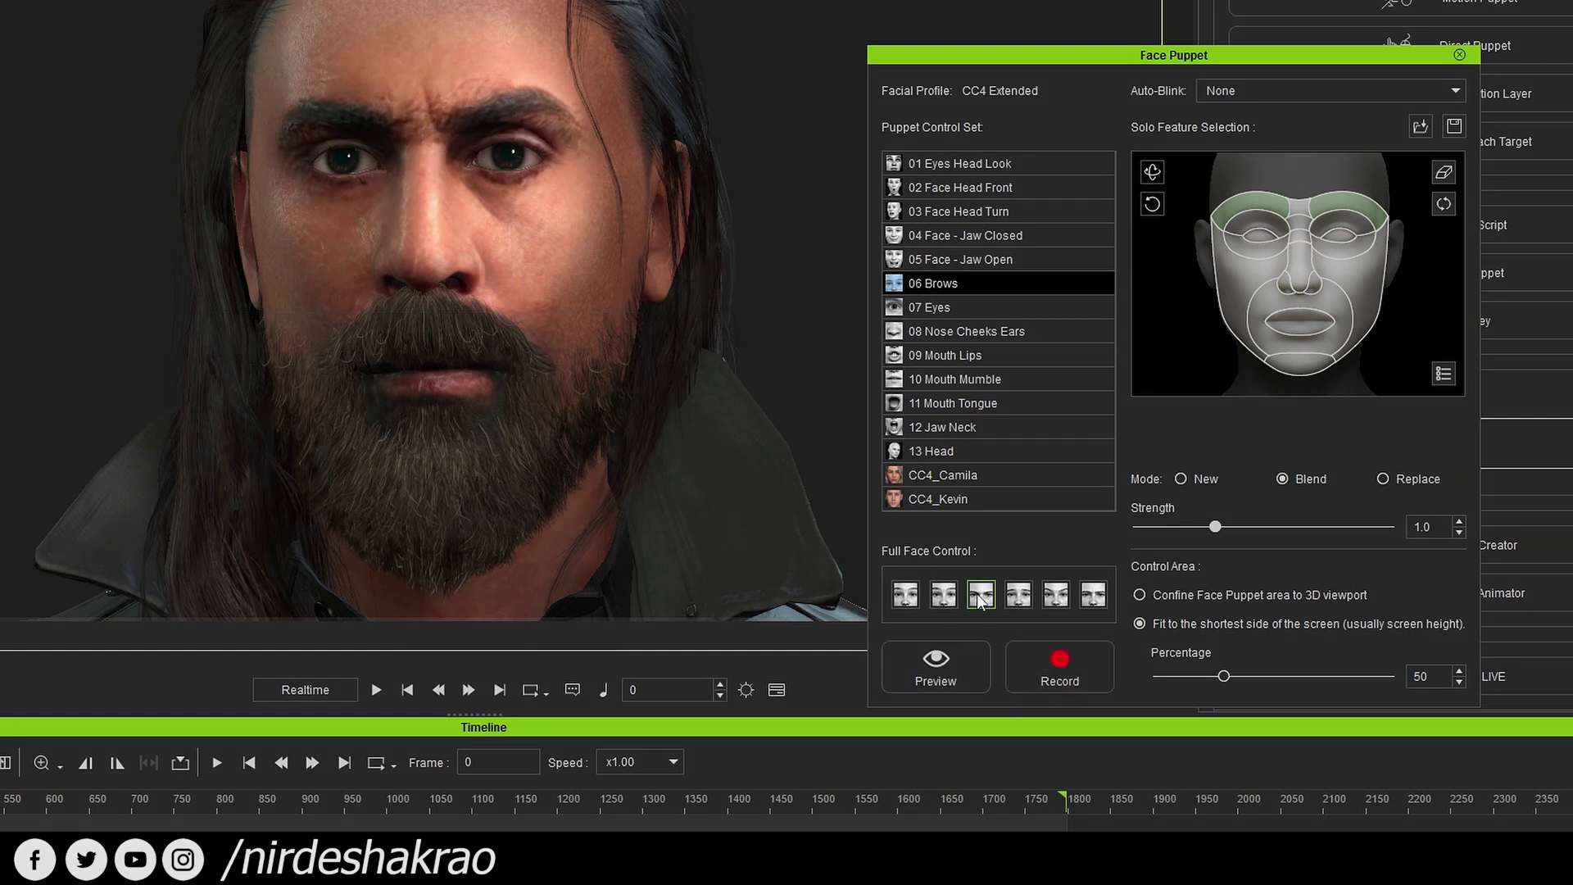
Record a brow performance, replay it from frame 0, then select the 07 Eyes set.
click(1059, 675)
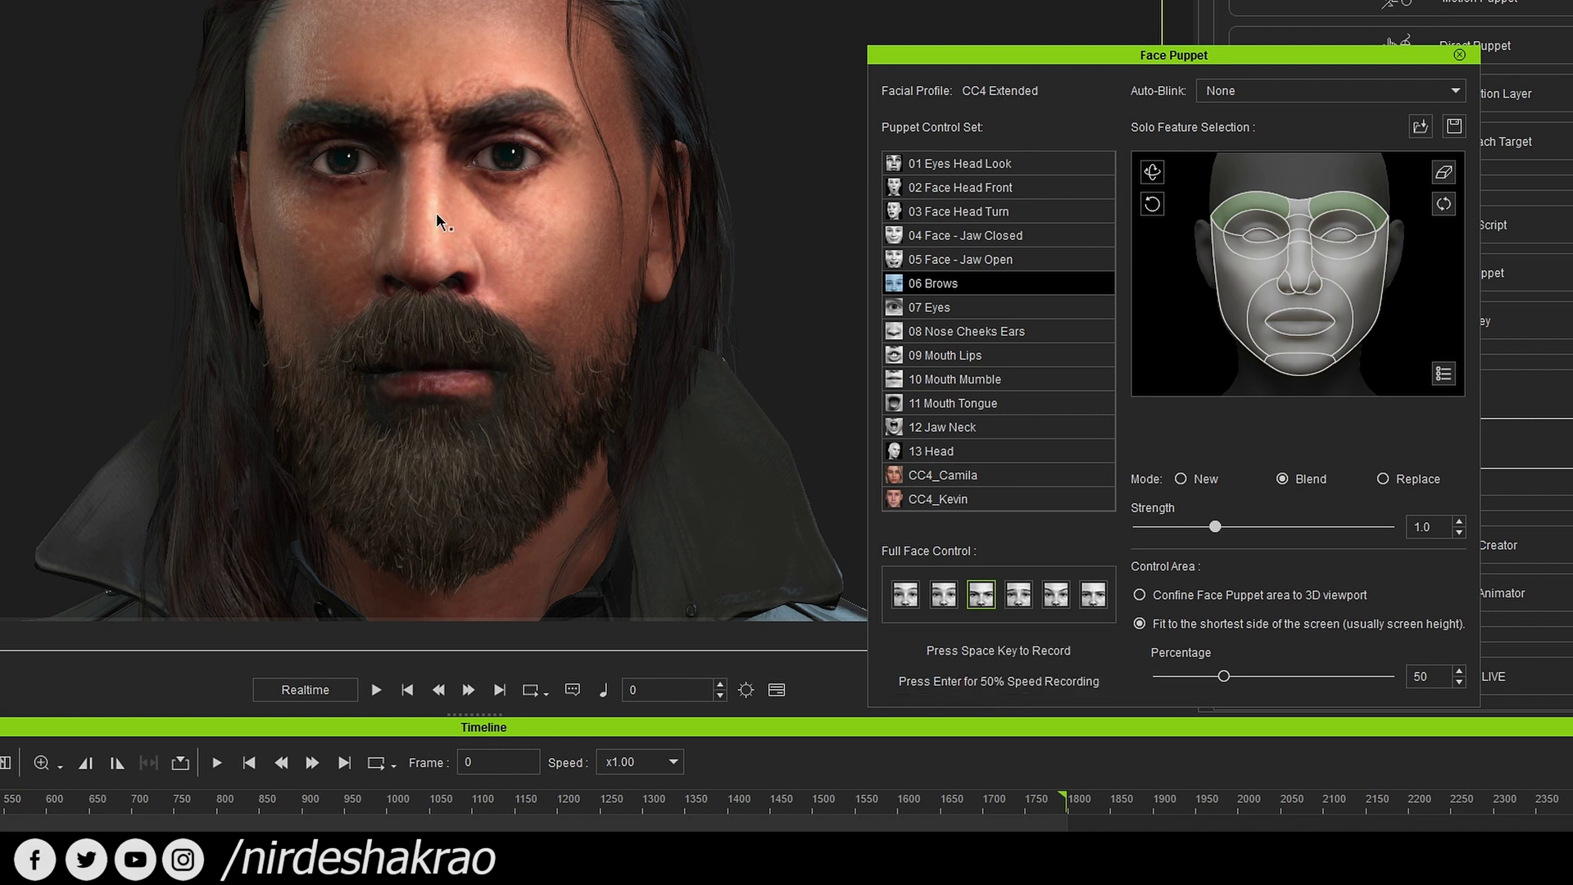
key(space)
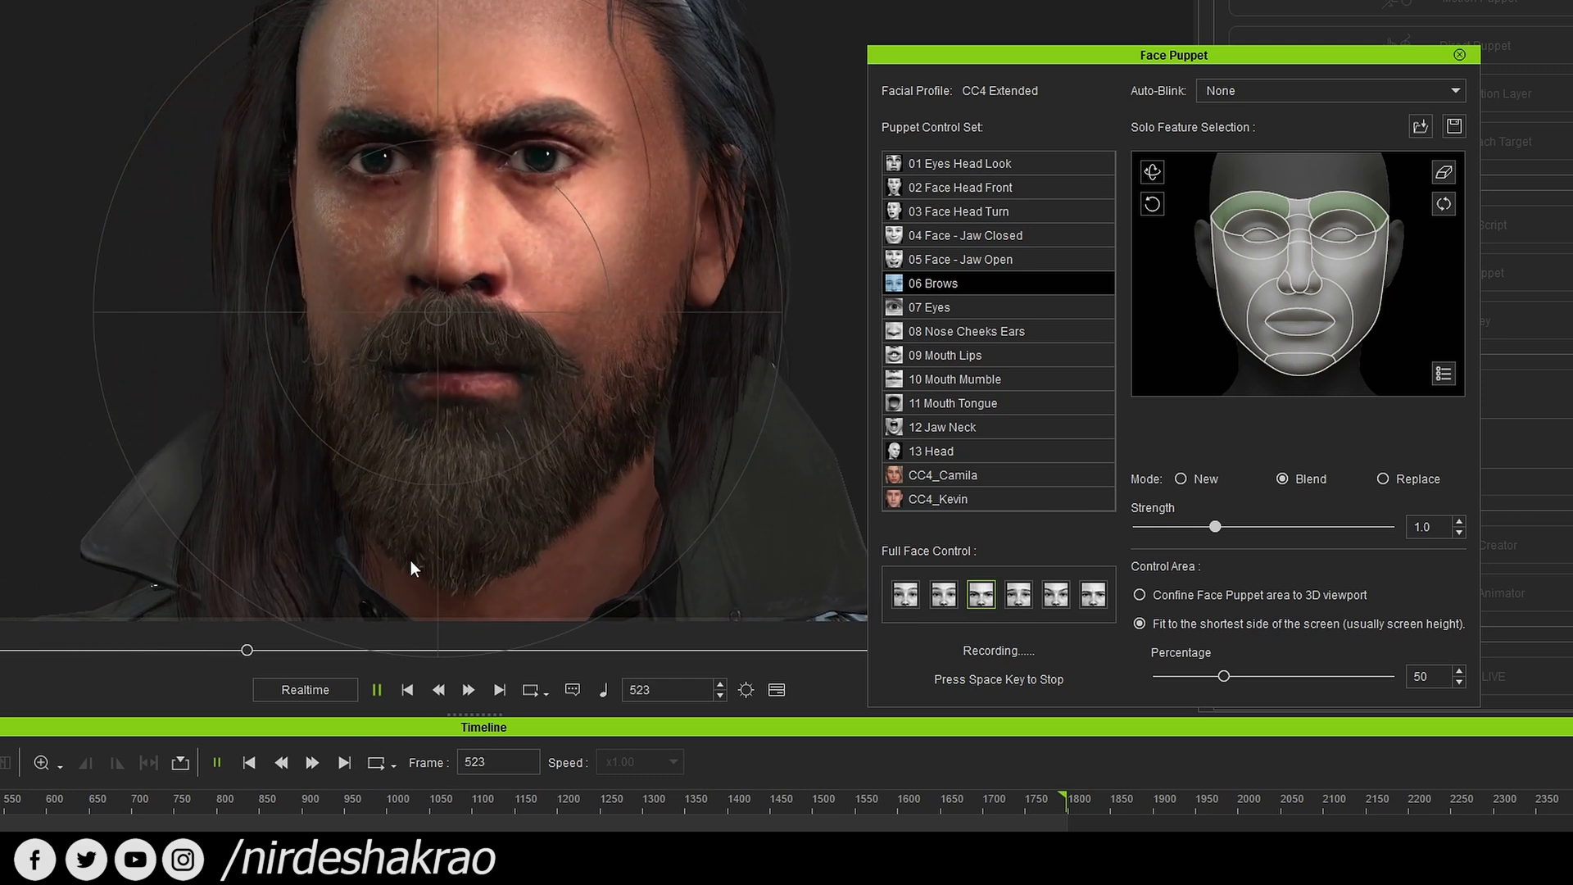
key(space)
click(139, 811)
key(Home)
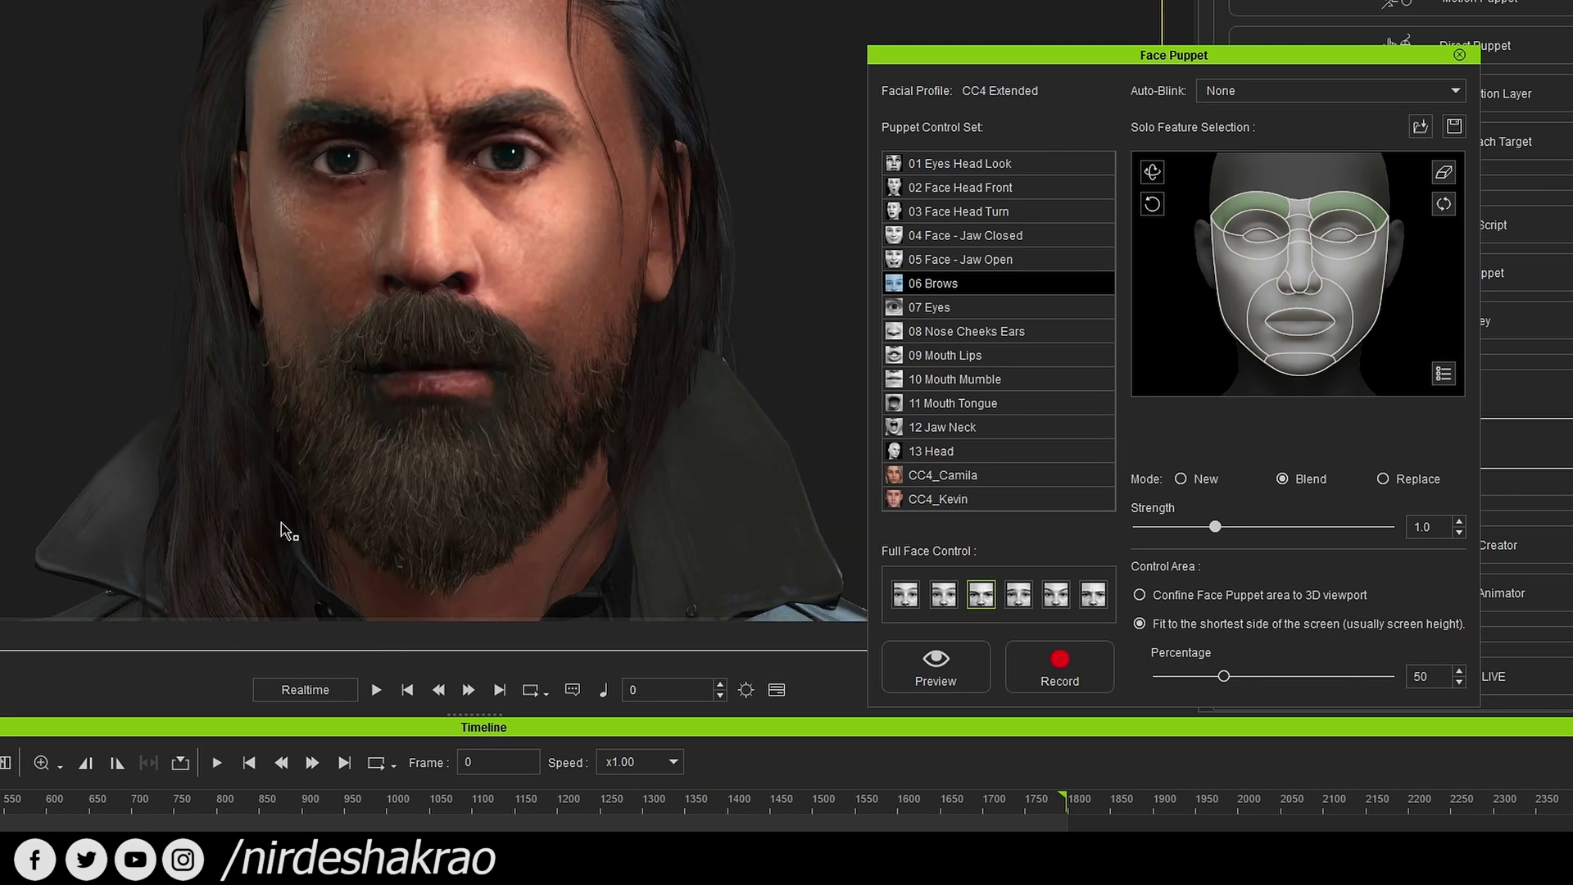
key(space)
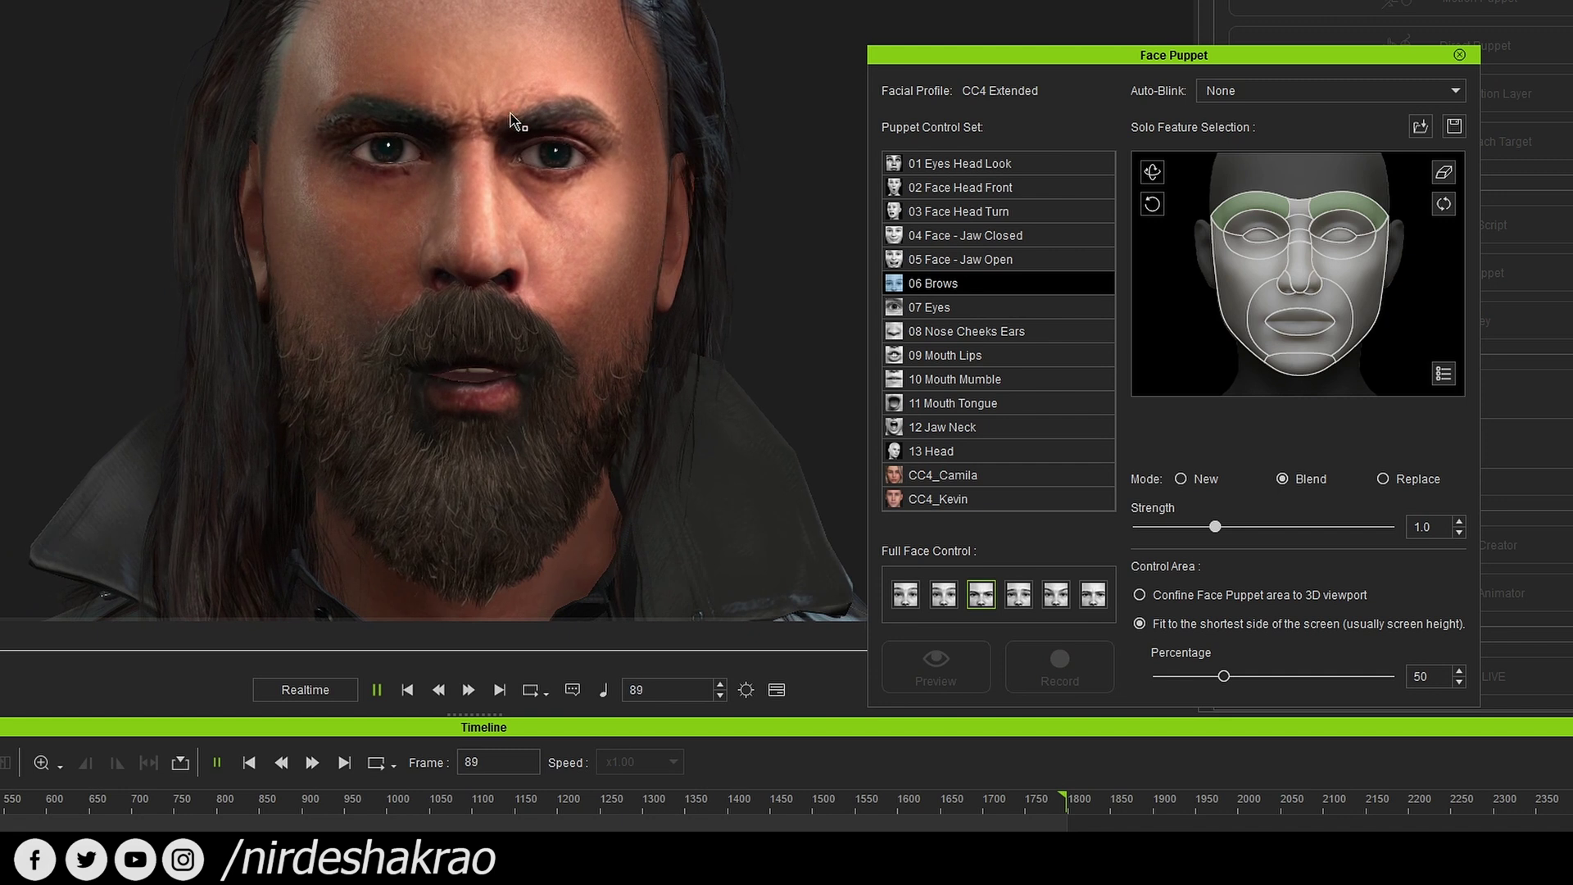
key(space)
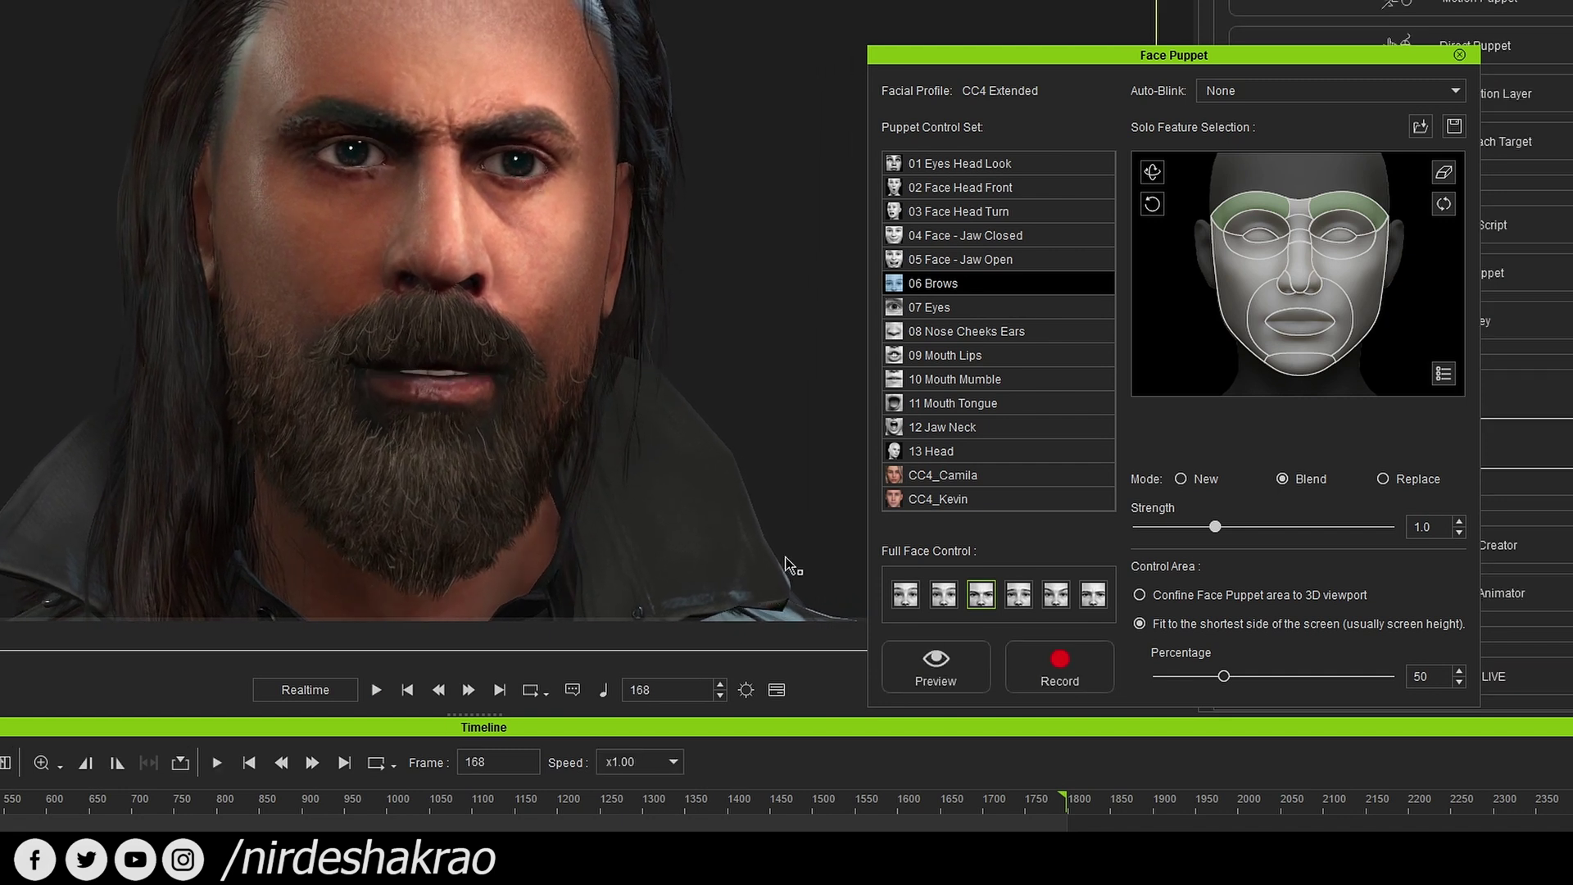
click(955, 303)
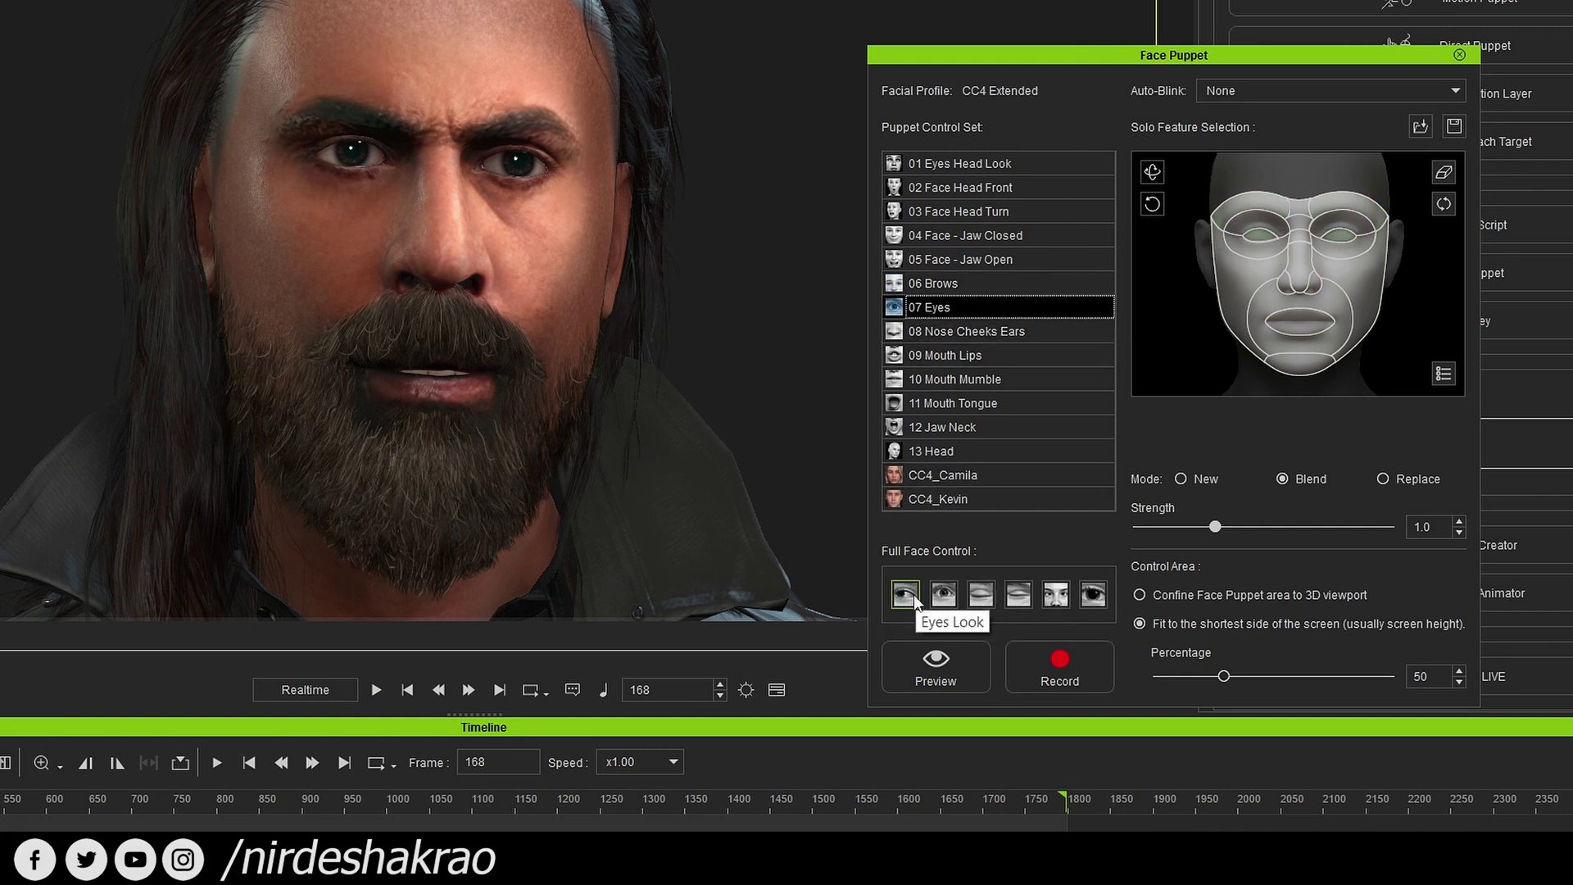
Preview 07 Eyes, choose Eyes Wide Squint, then start recording an eye-puppeting pass.
click(936, 668)
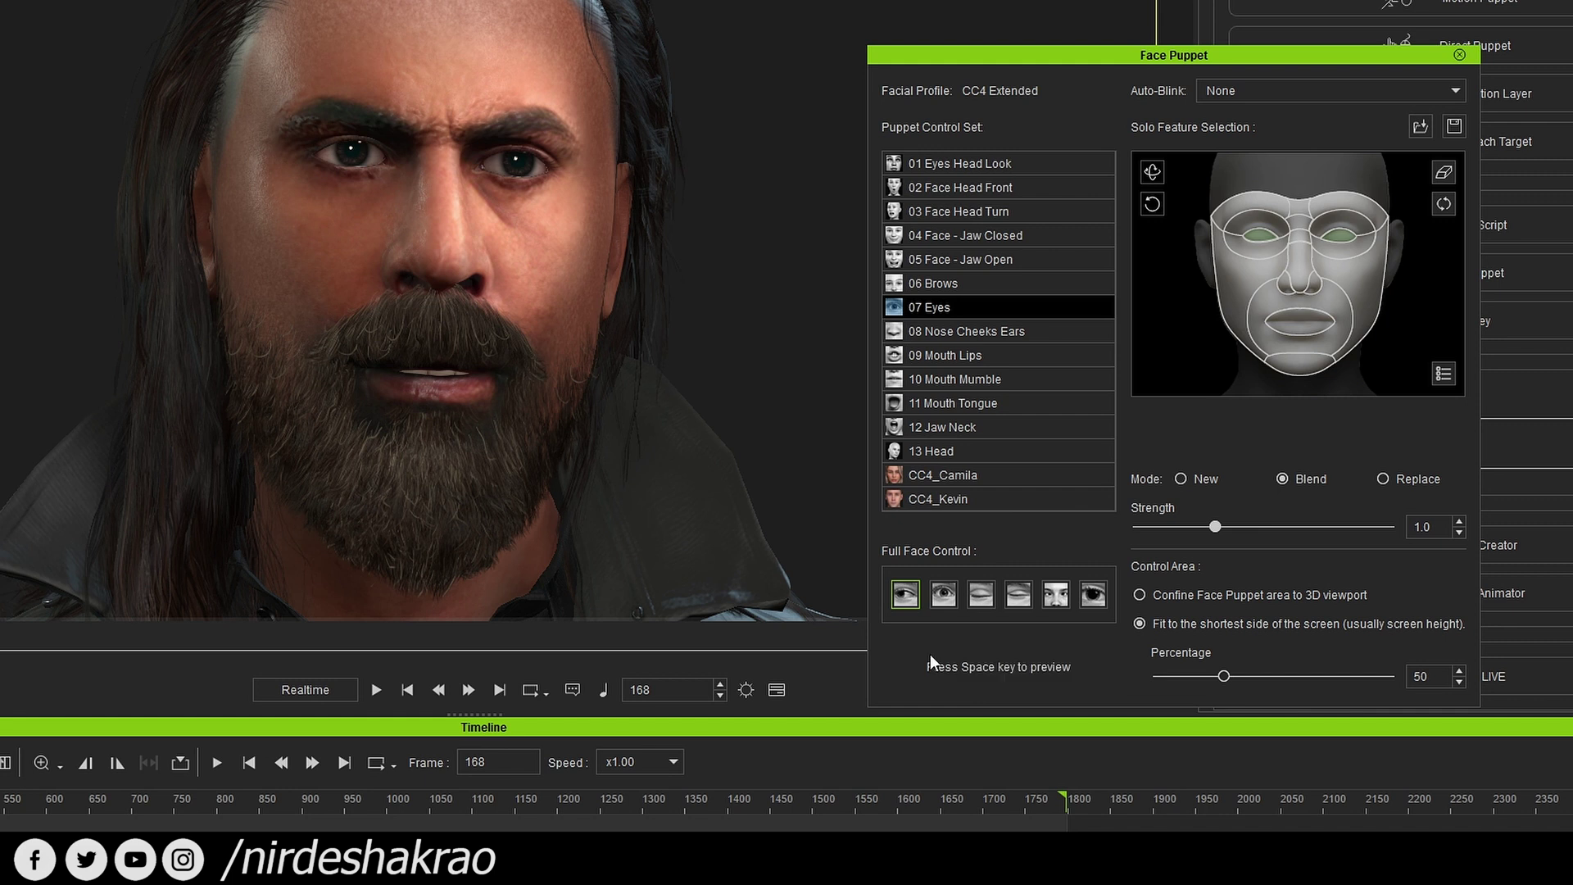
key(space)
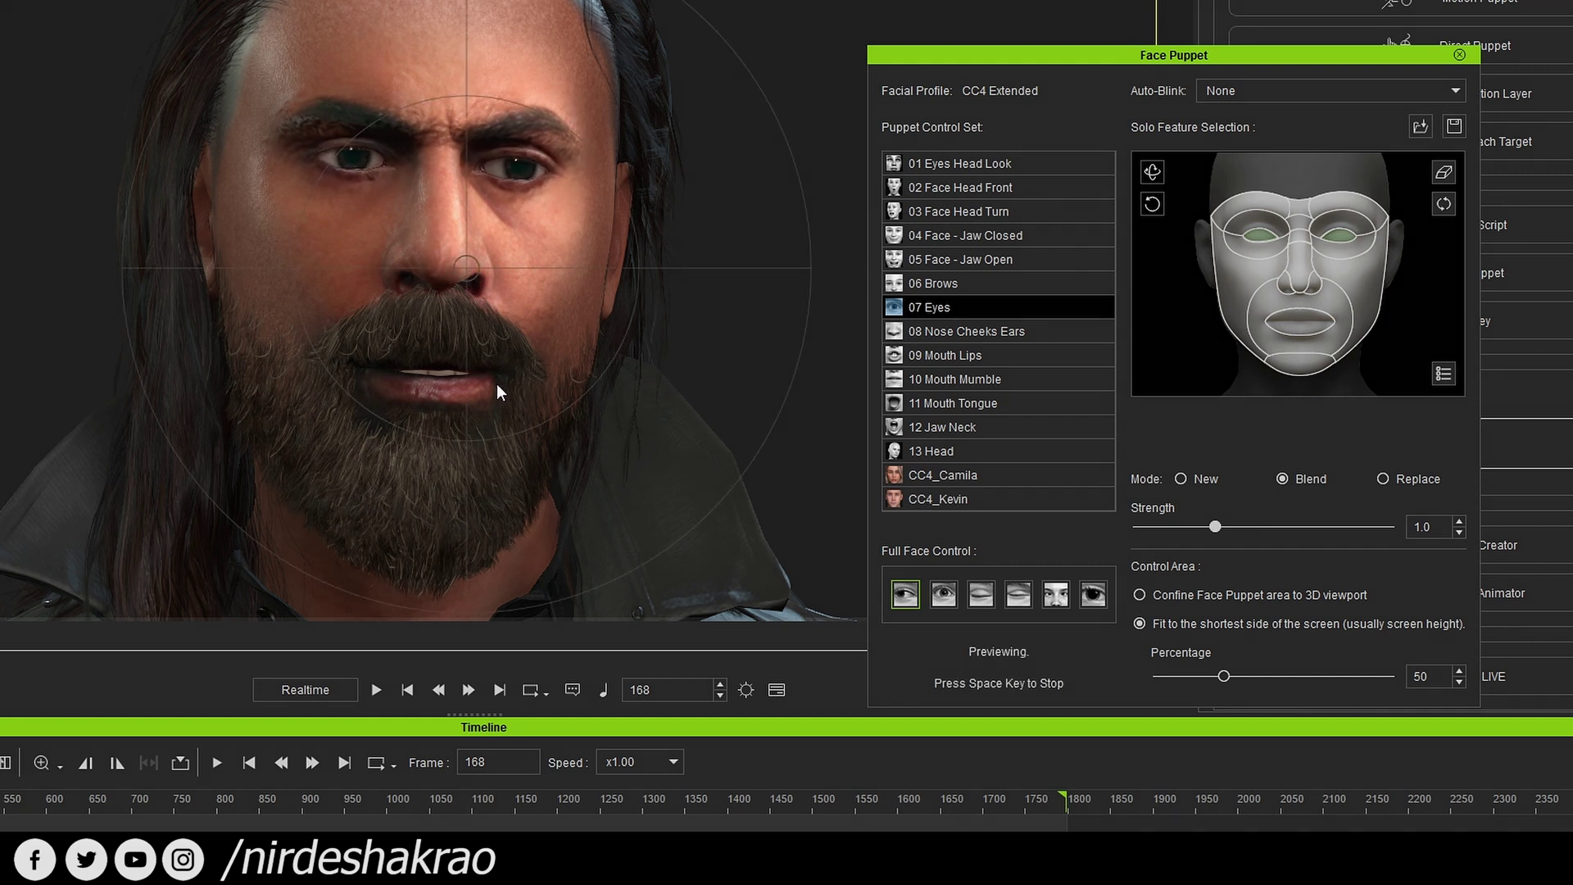
key(space)
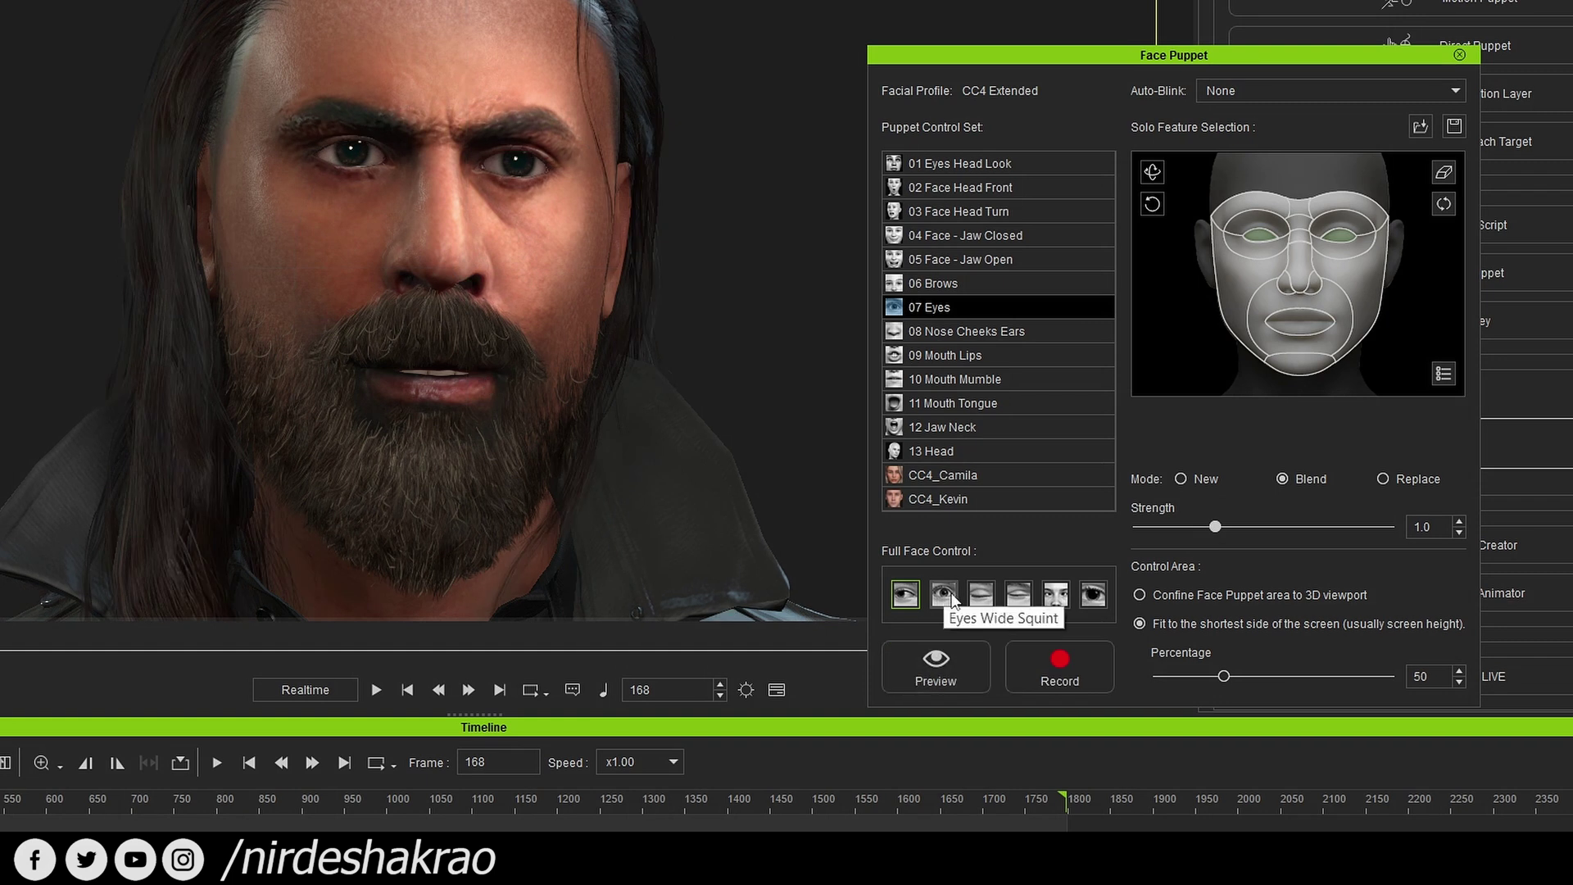
click(950, 600)
click(935, 665)
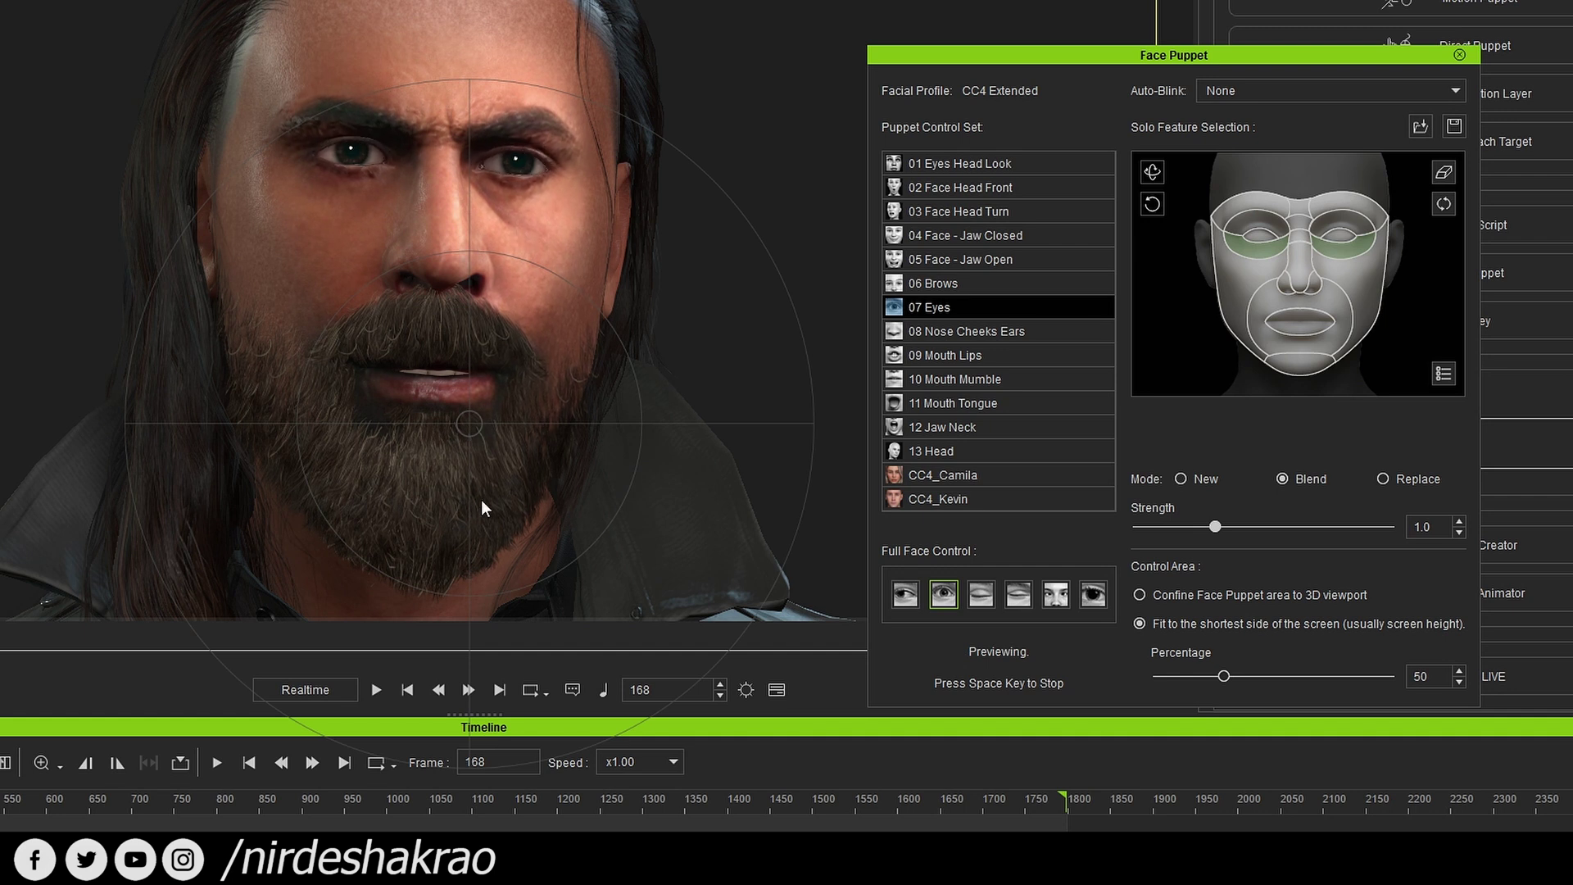
key(space)
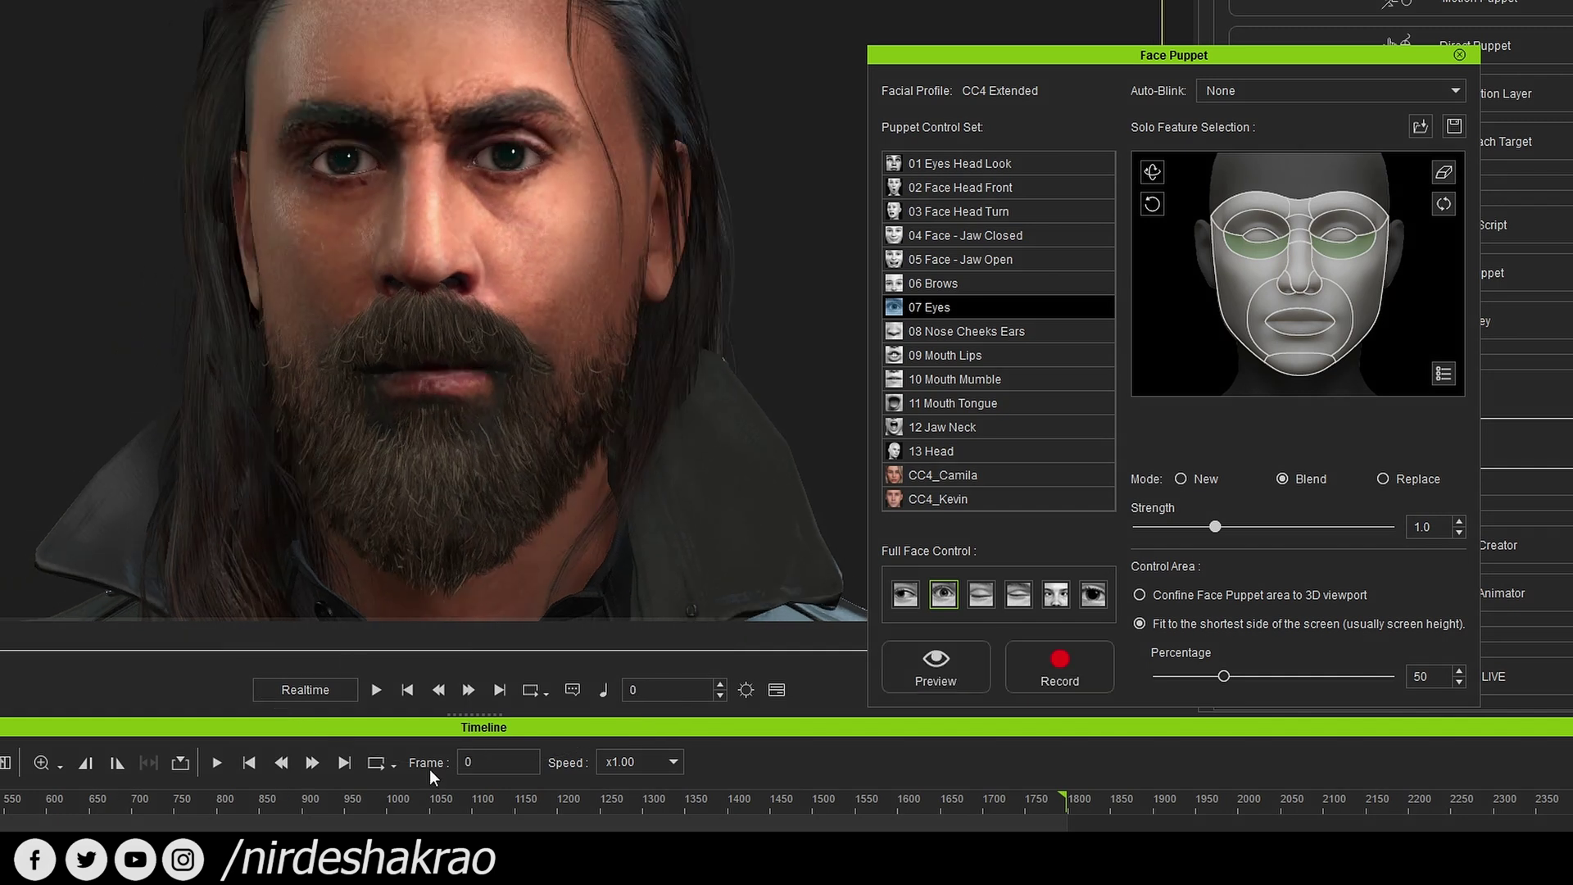
click(1056, 668)
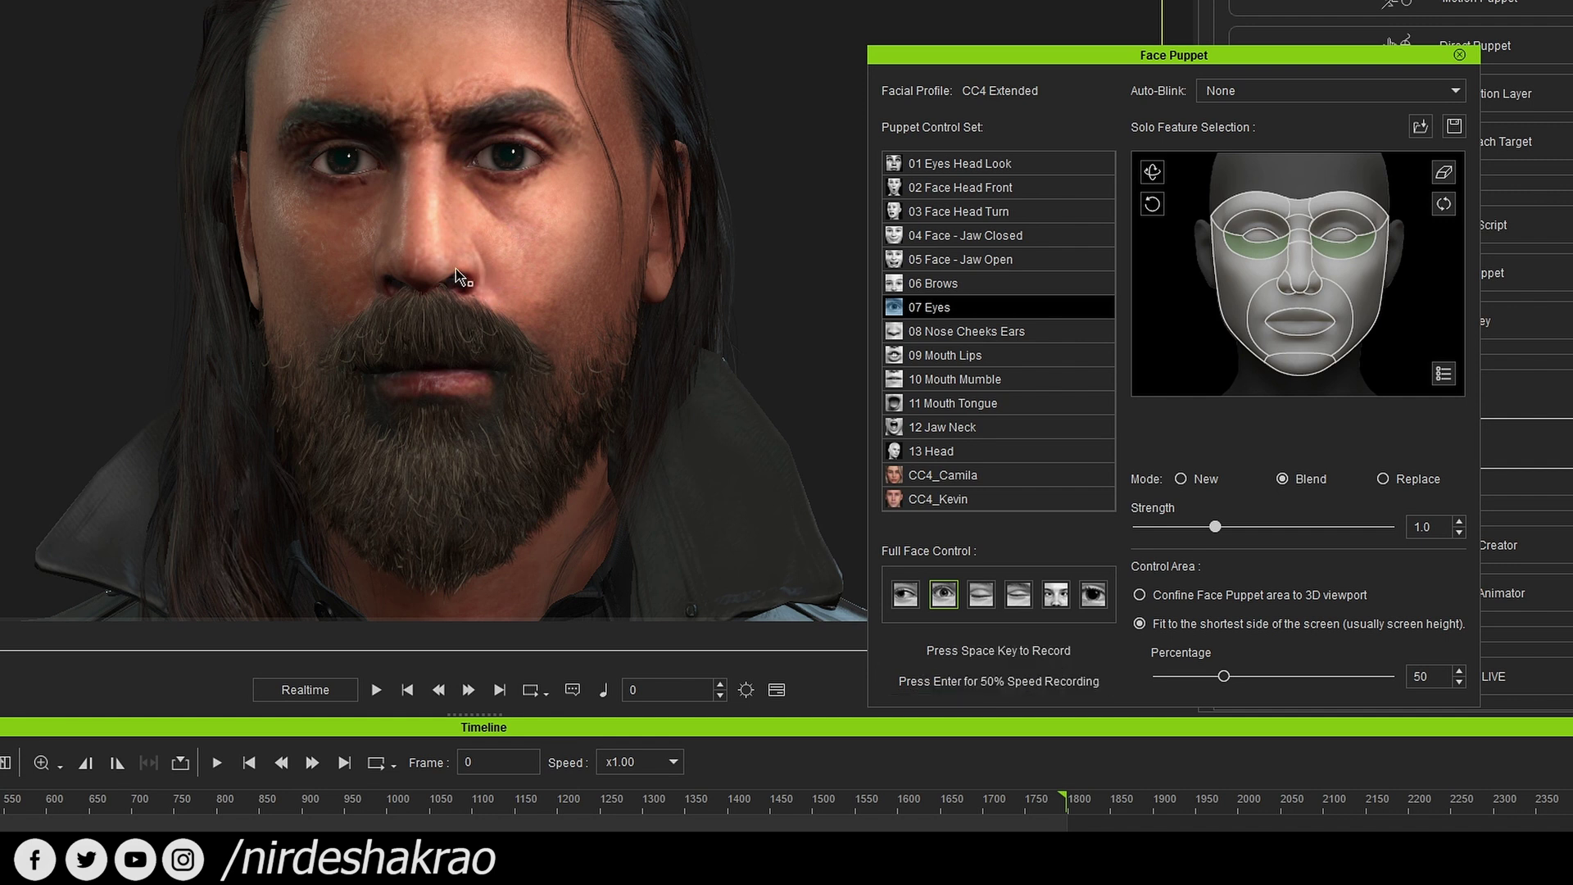
key(space)
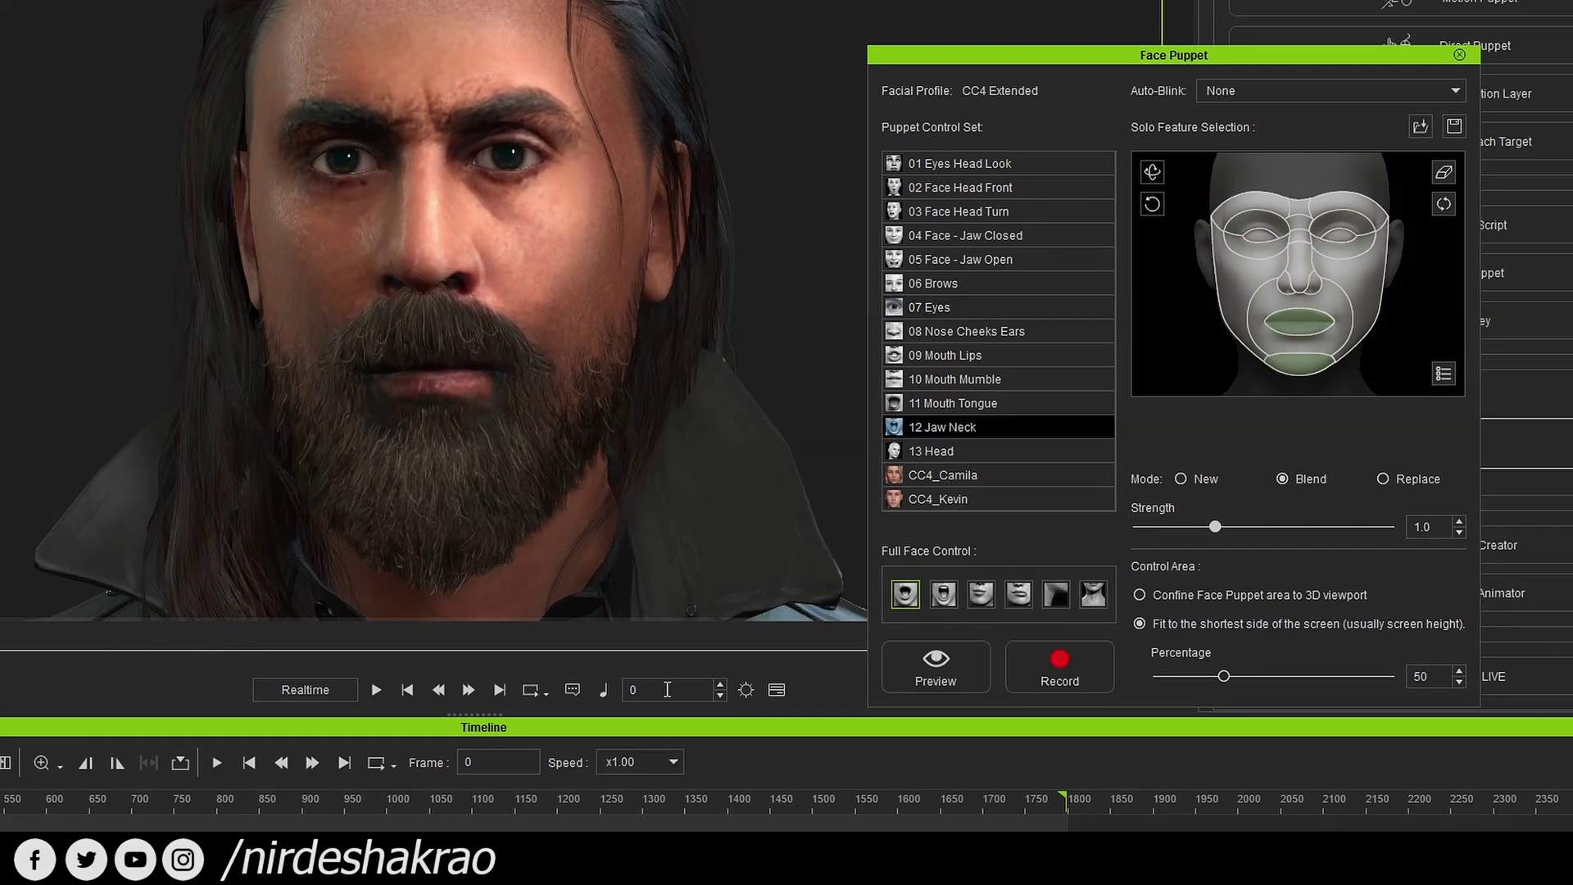
Jump to frame 560, pick the fourth 02 Face Head Front expression and preview it.
click(382, 696)
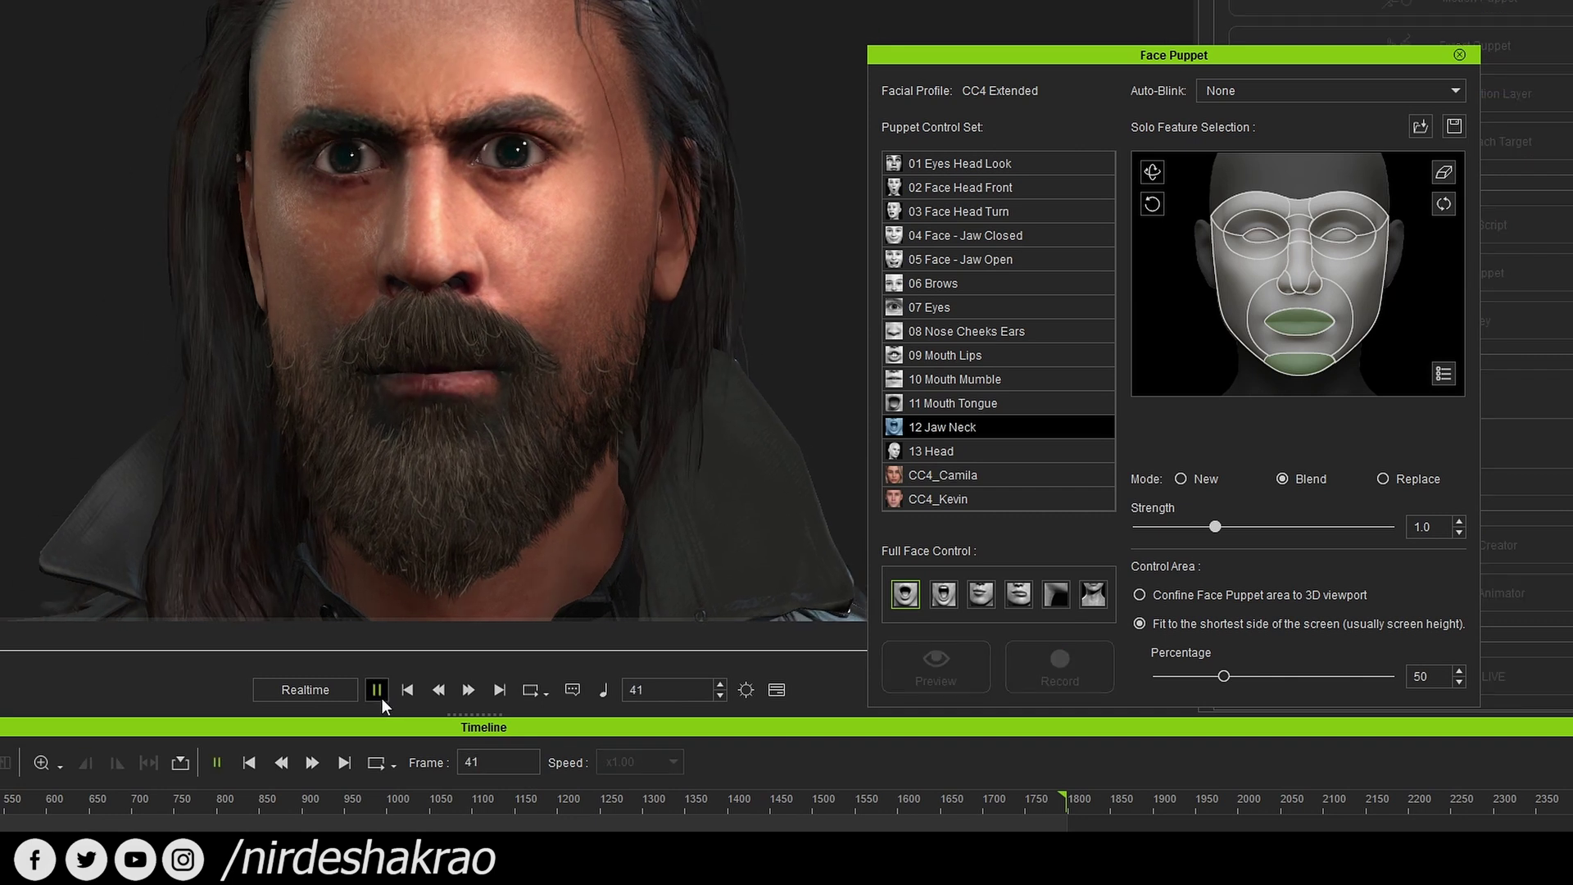
click(380, 695)
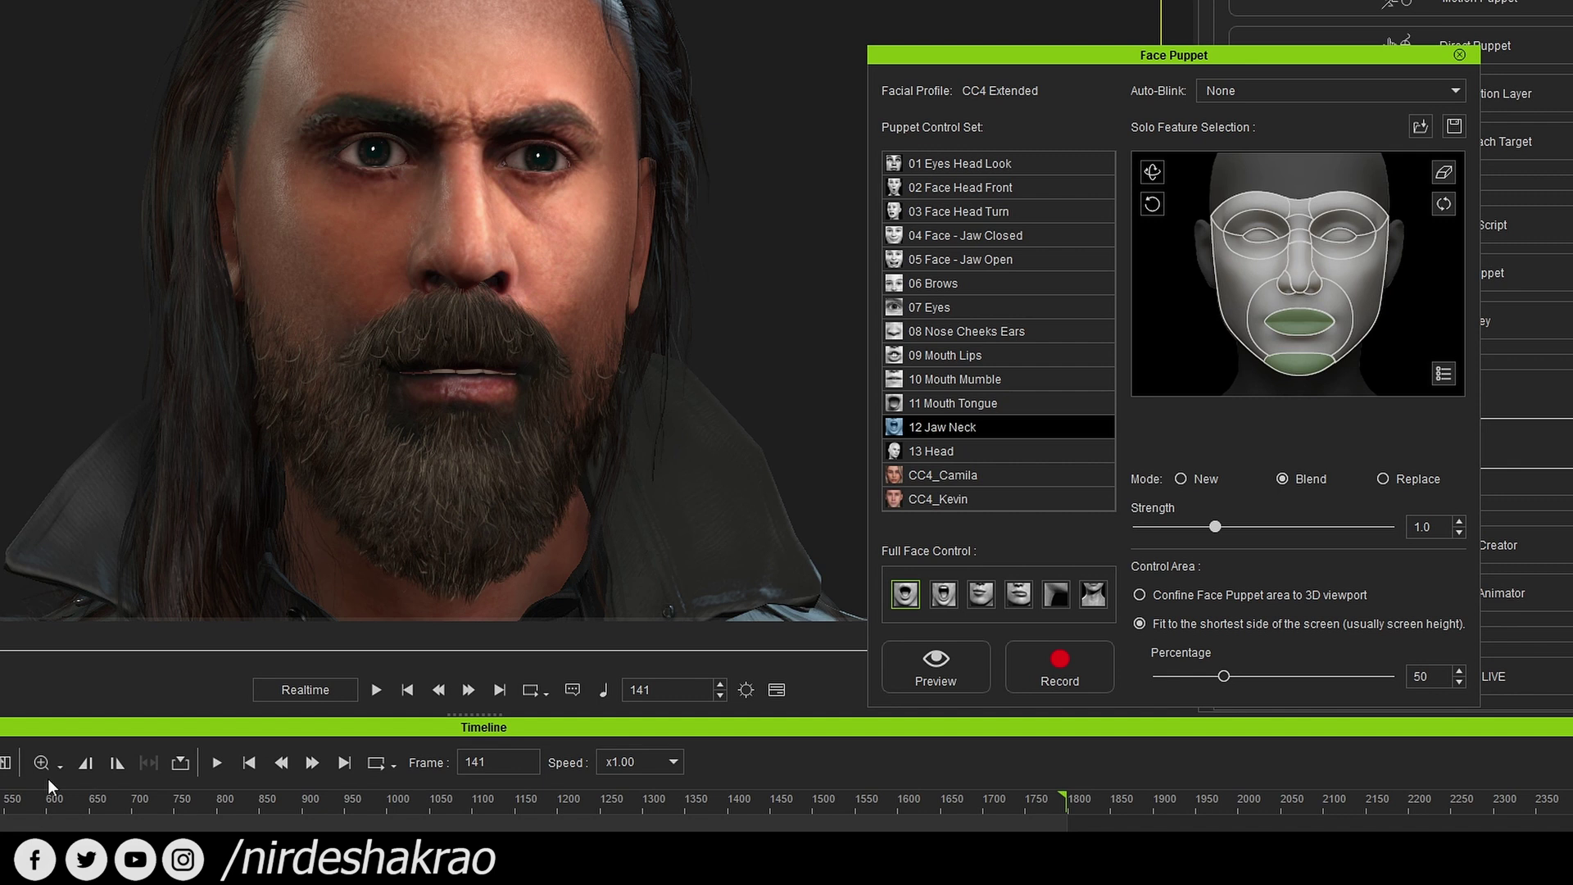
click(12, 801)
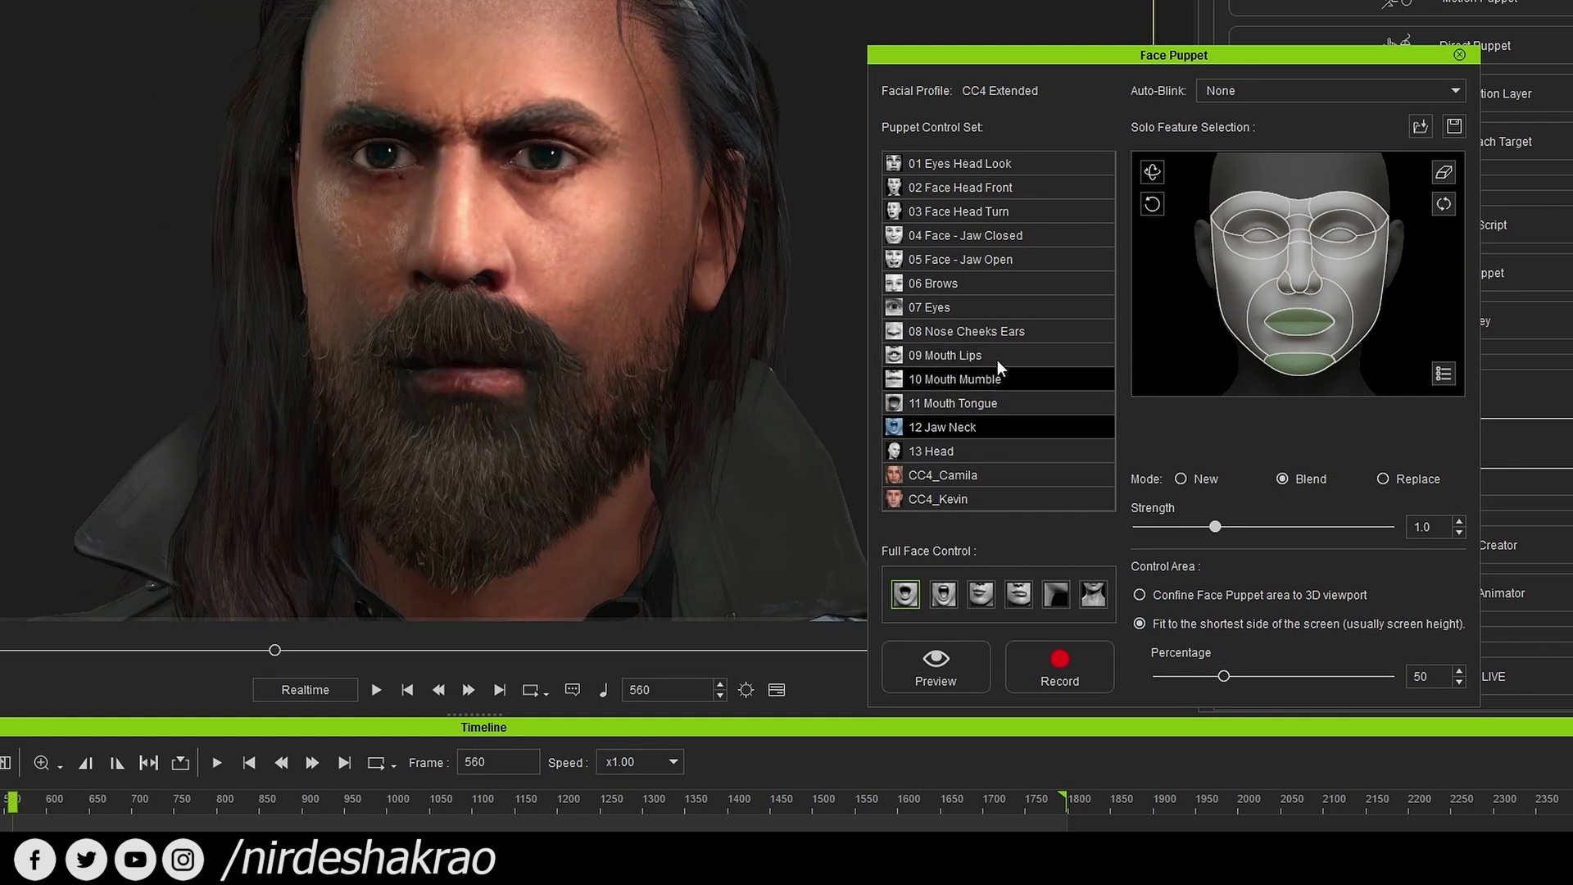
click(932, 189)
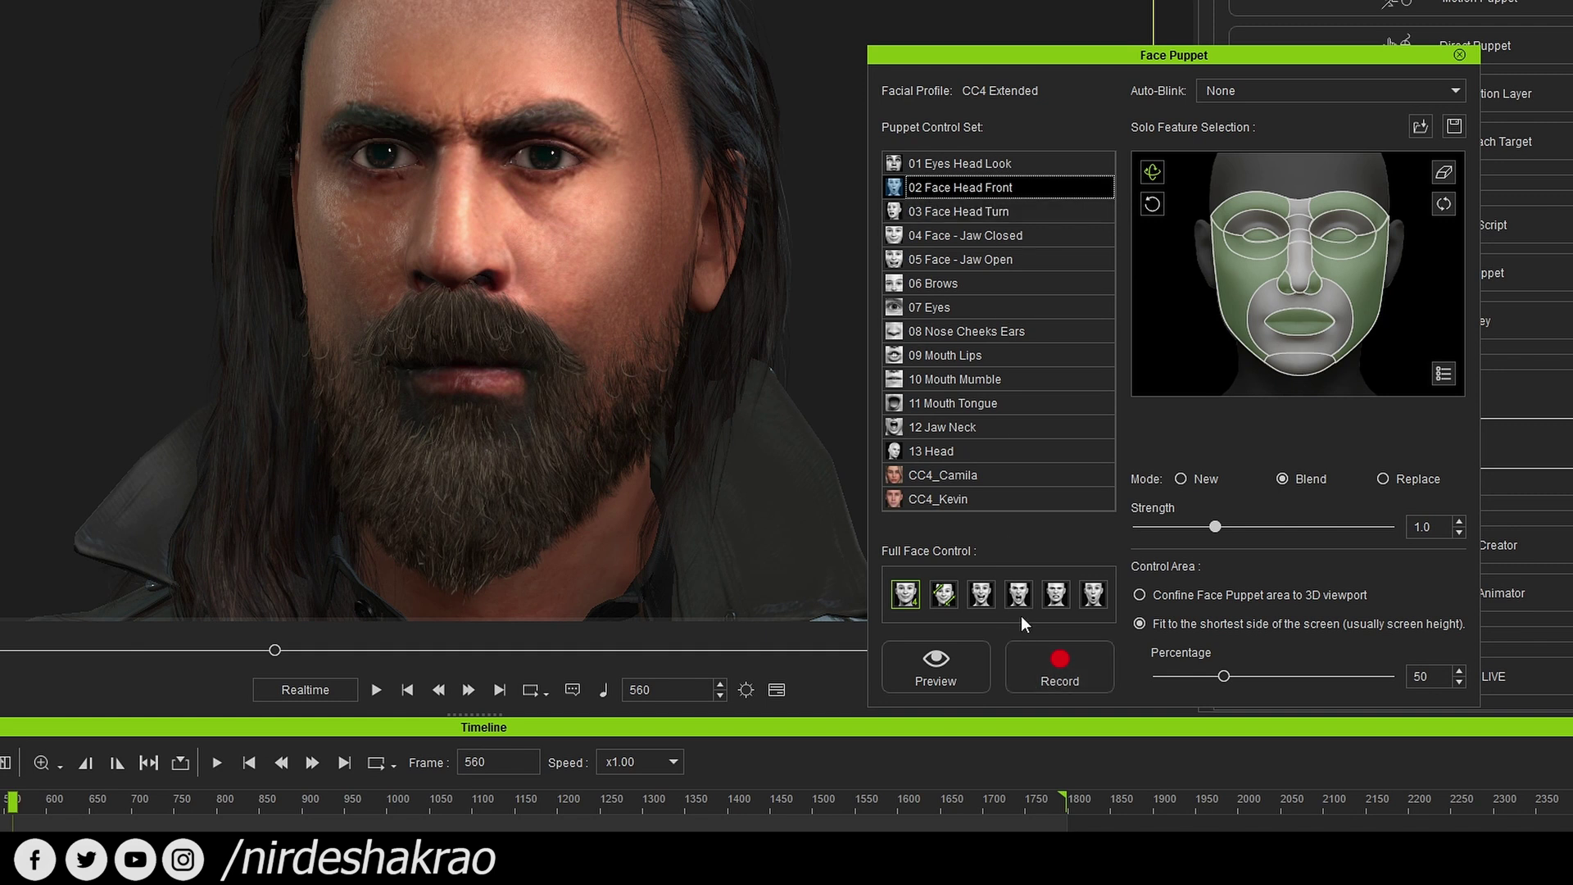
click(1018, 594)
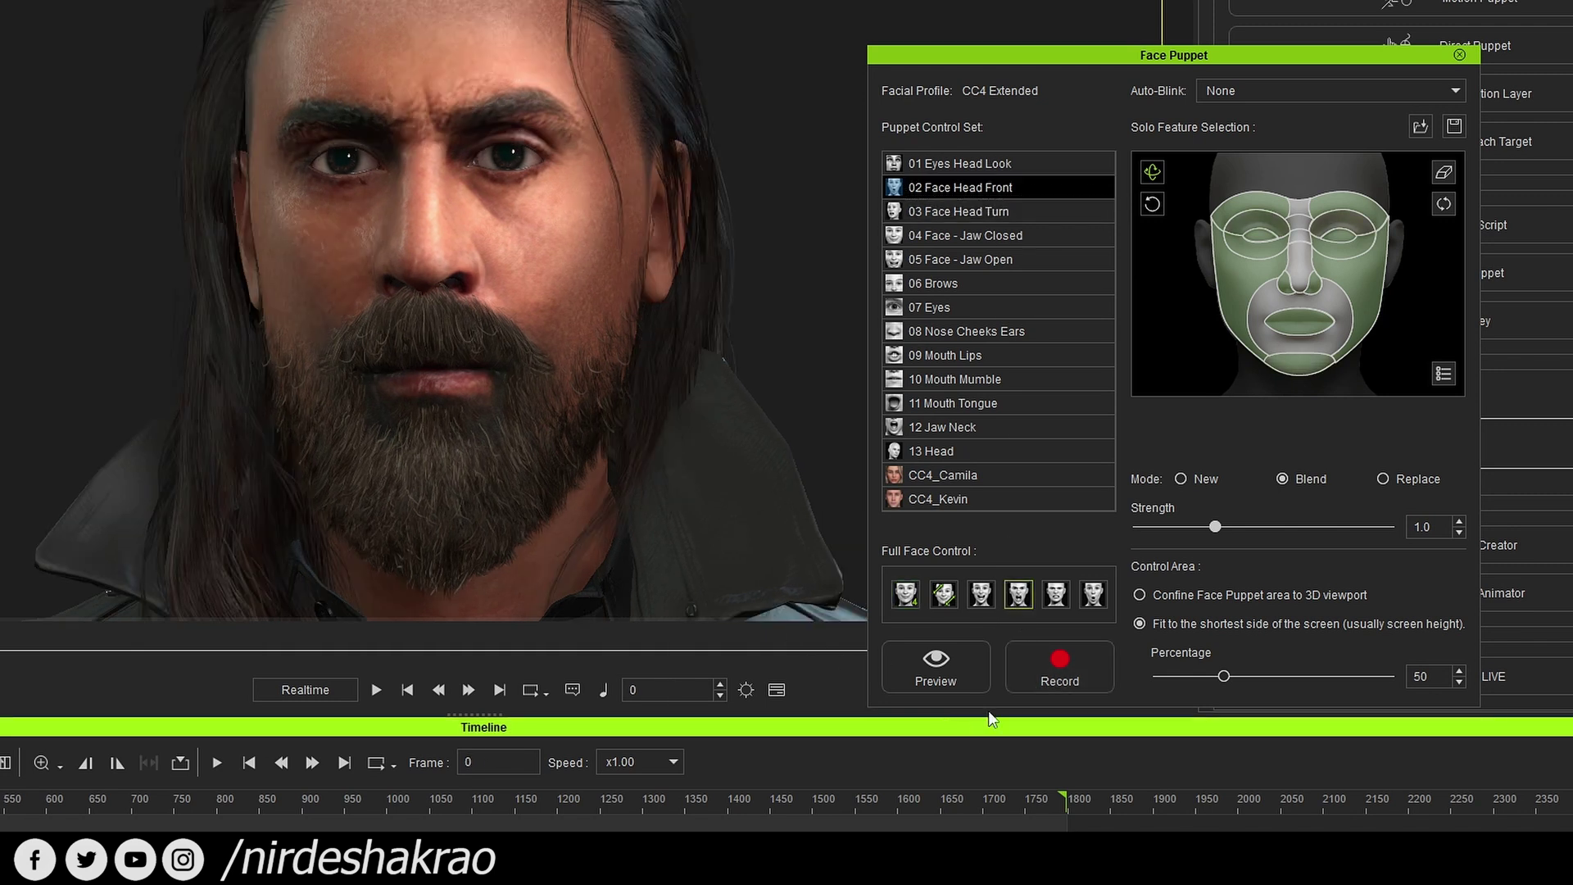
click(950, 665)
key(space)
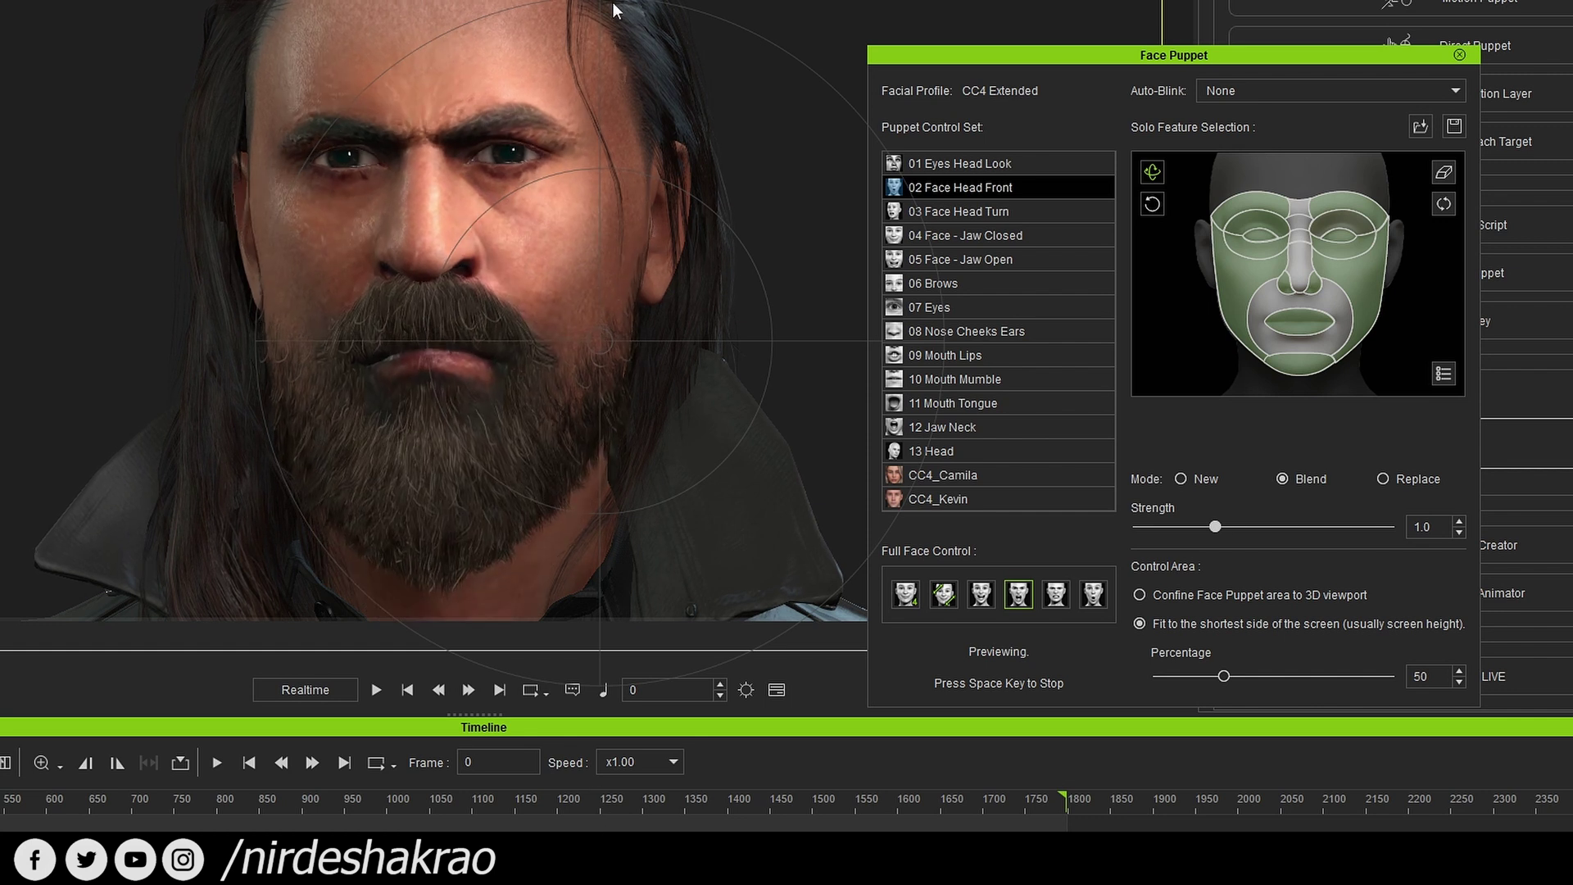
key(space)
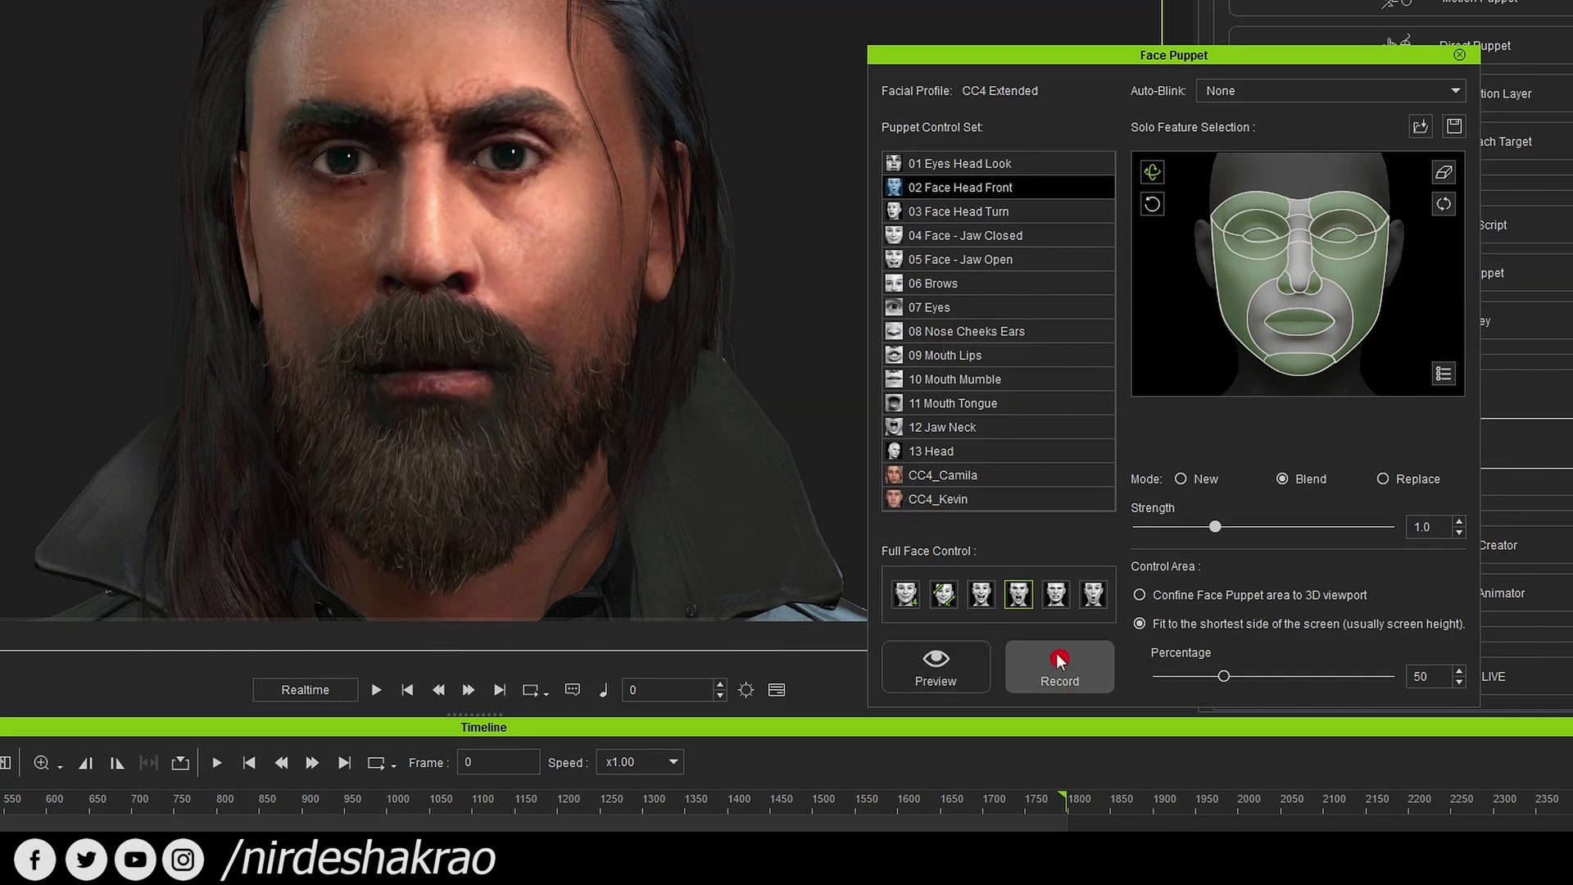
Record the head-and-face puppet performance, then play it back and rewind.
click(1059, 663)
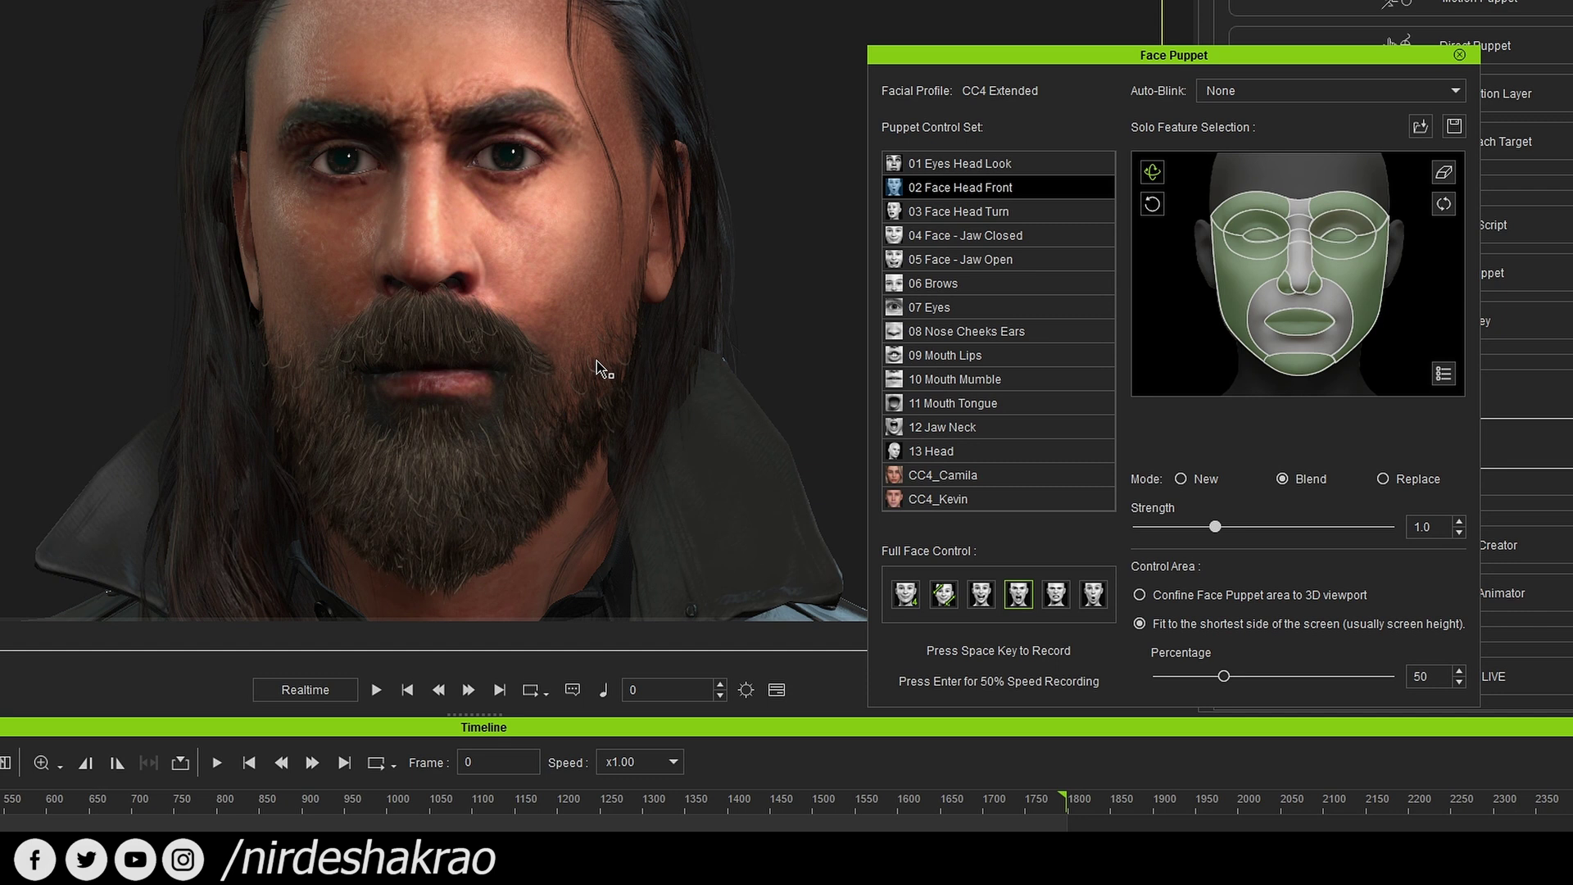
key(space)
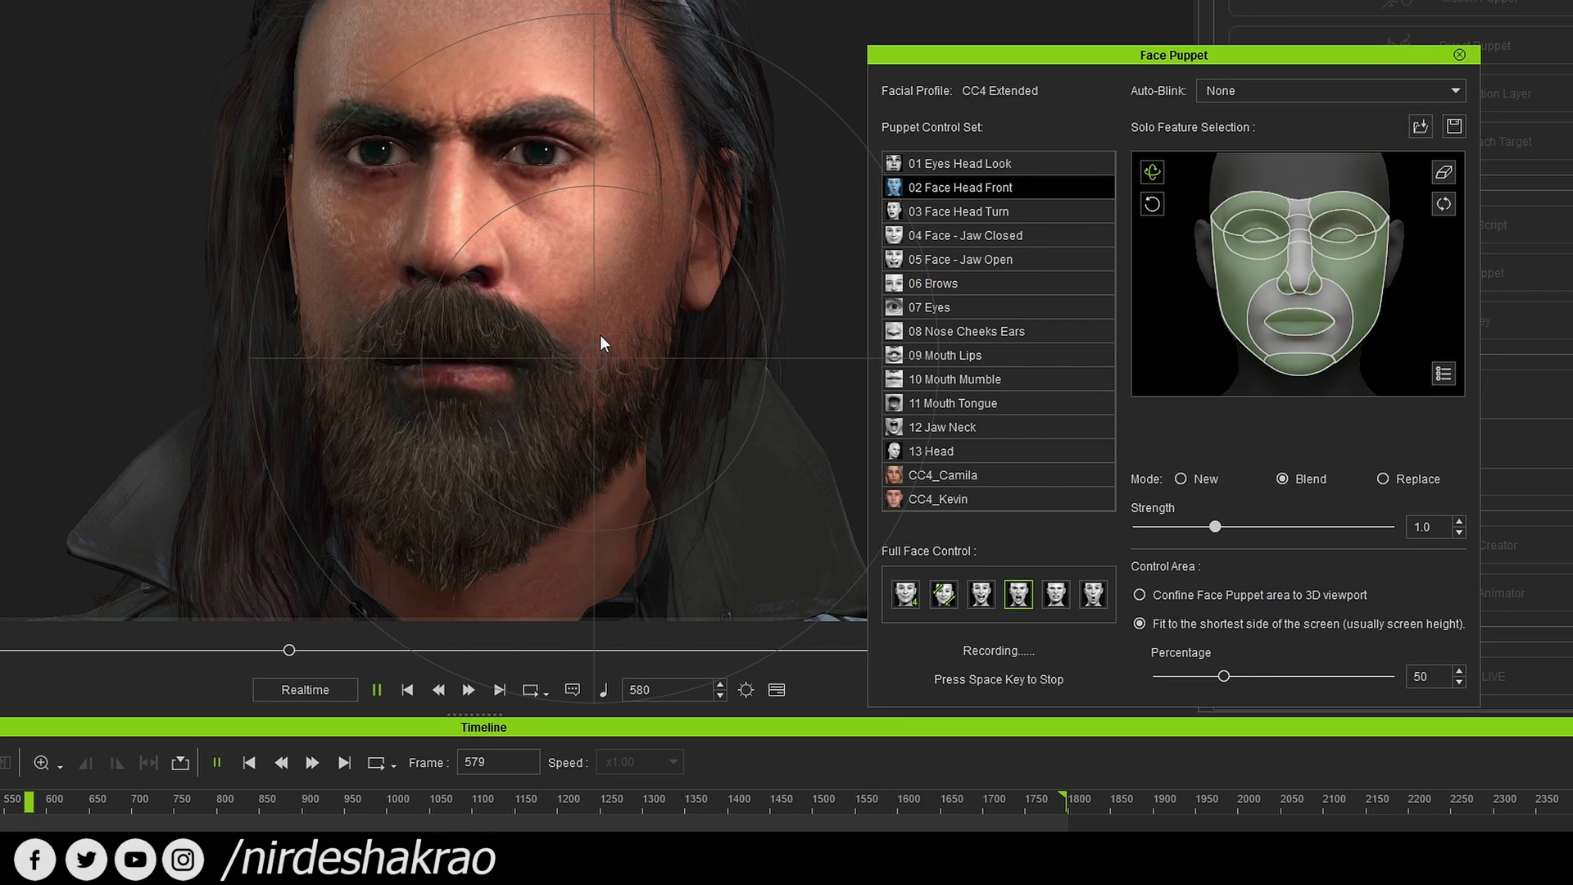
key(space)
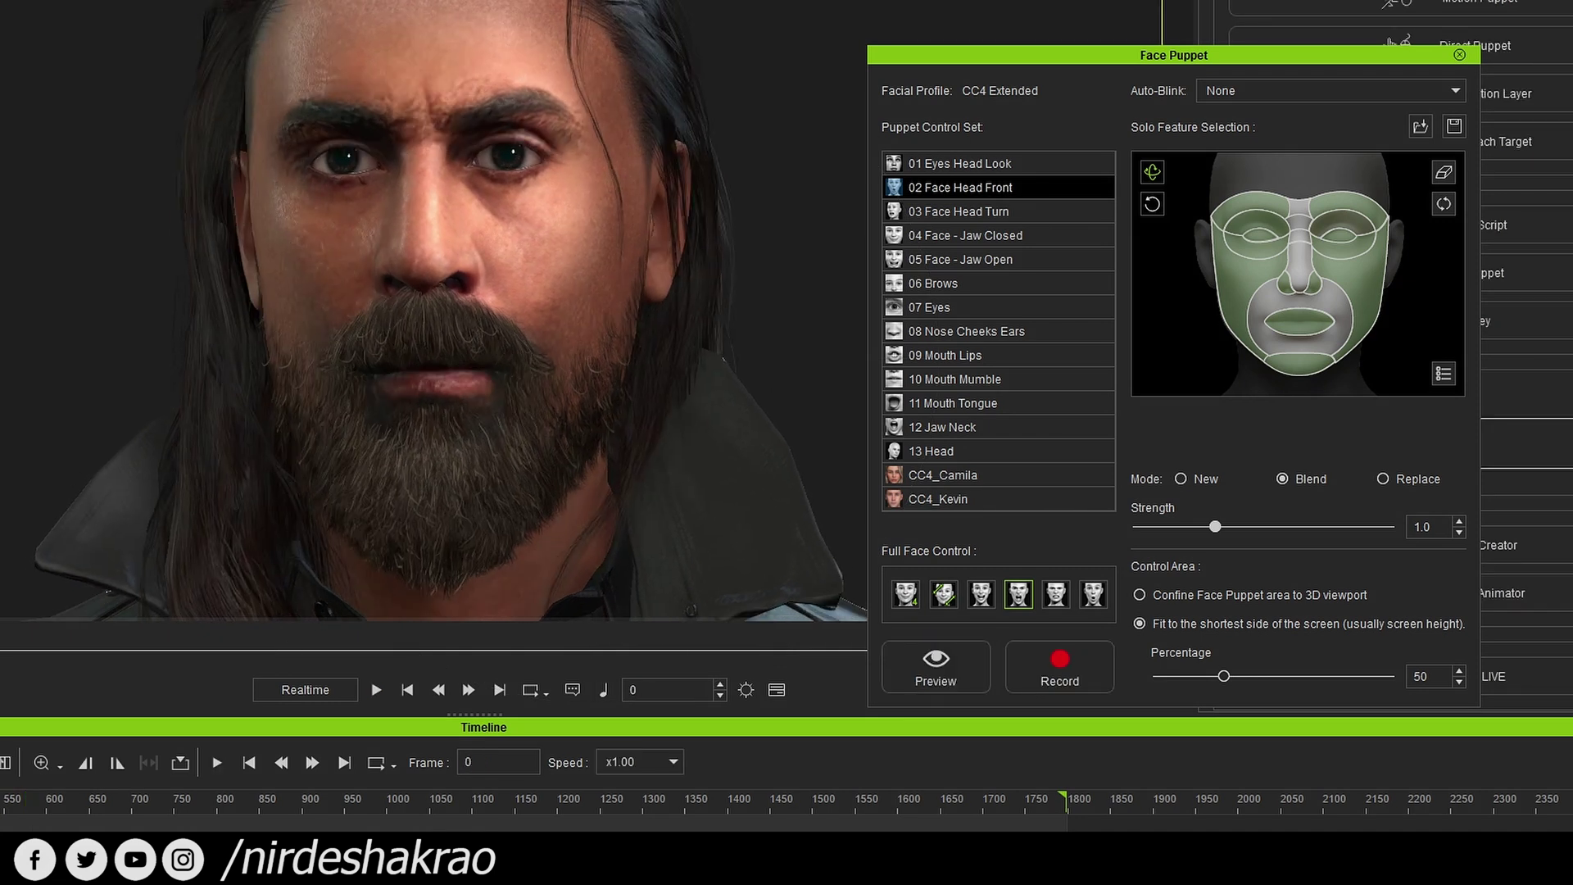
key(space)
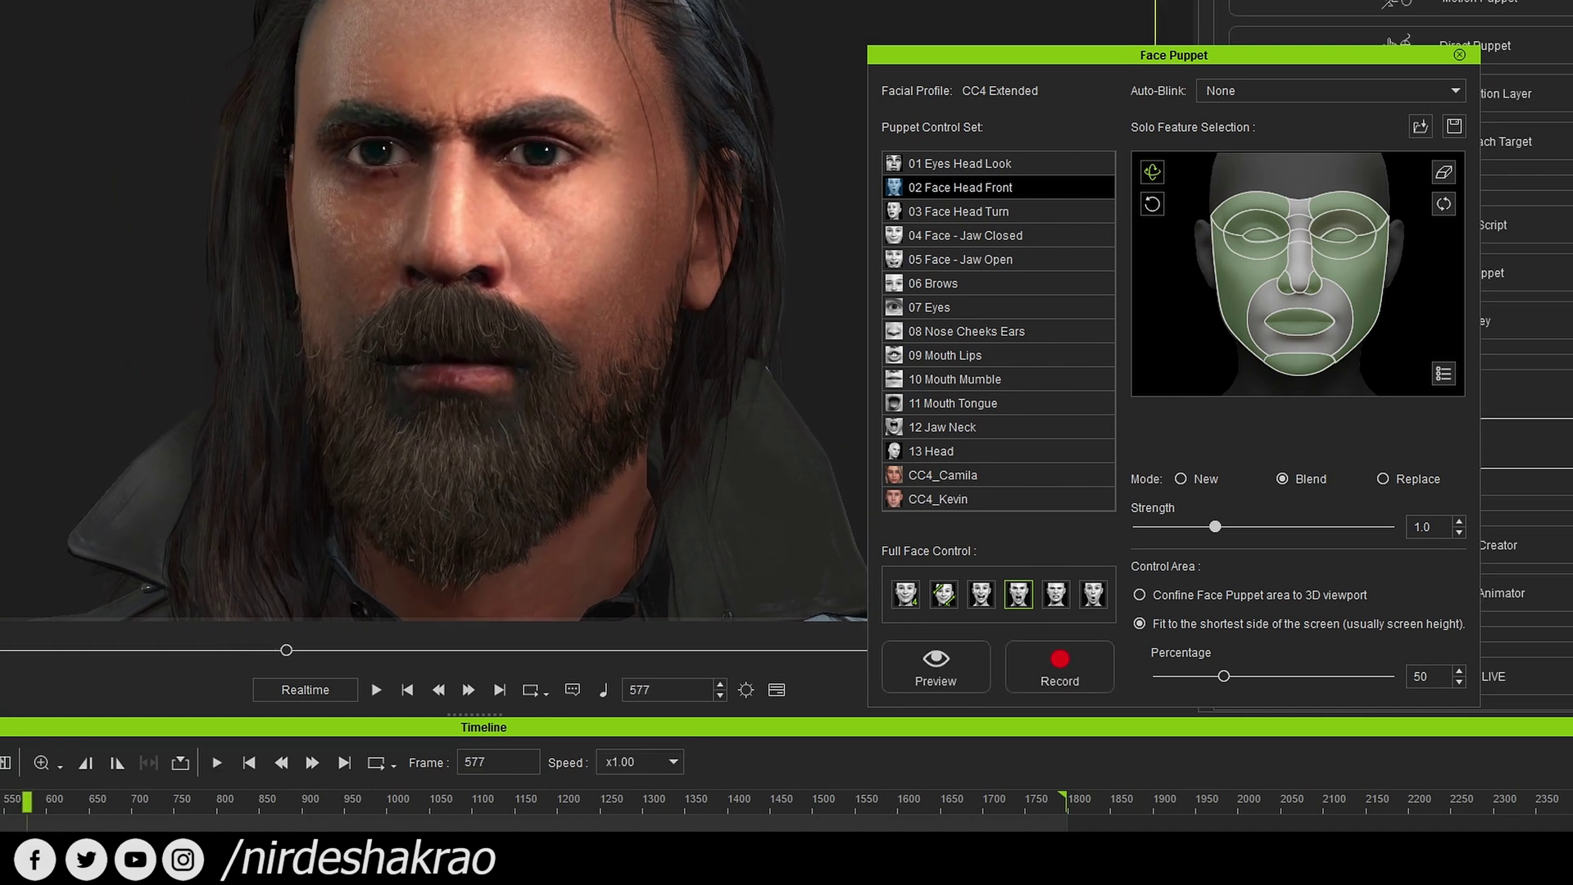
key(Home)
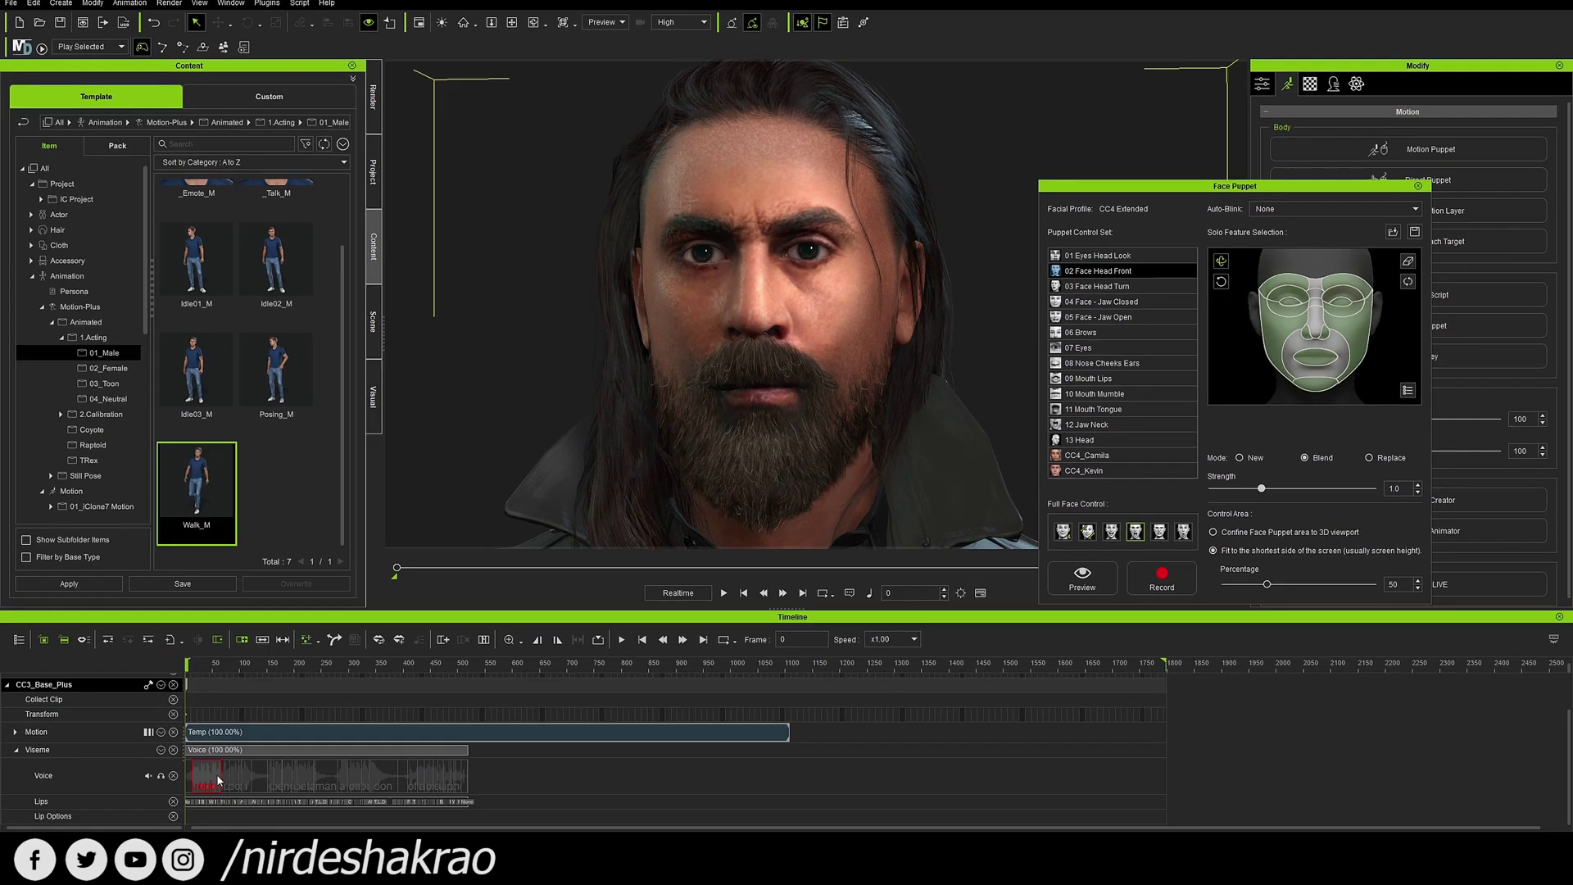
Expand the Motion track and play the Expression track's new puppet clip.
scroll(77, 779, up, 2)
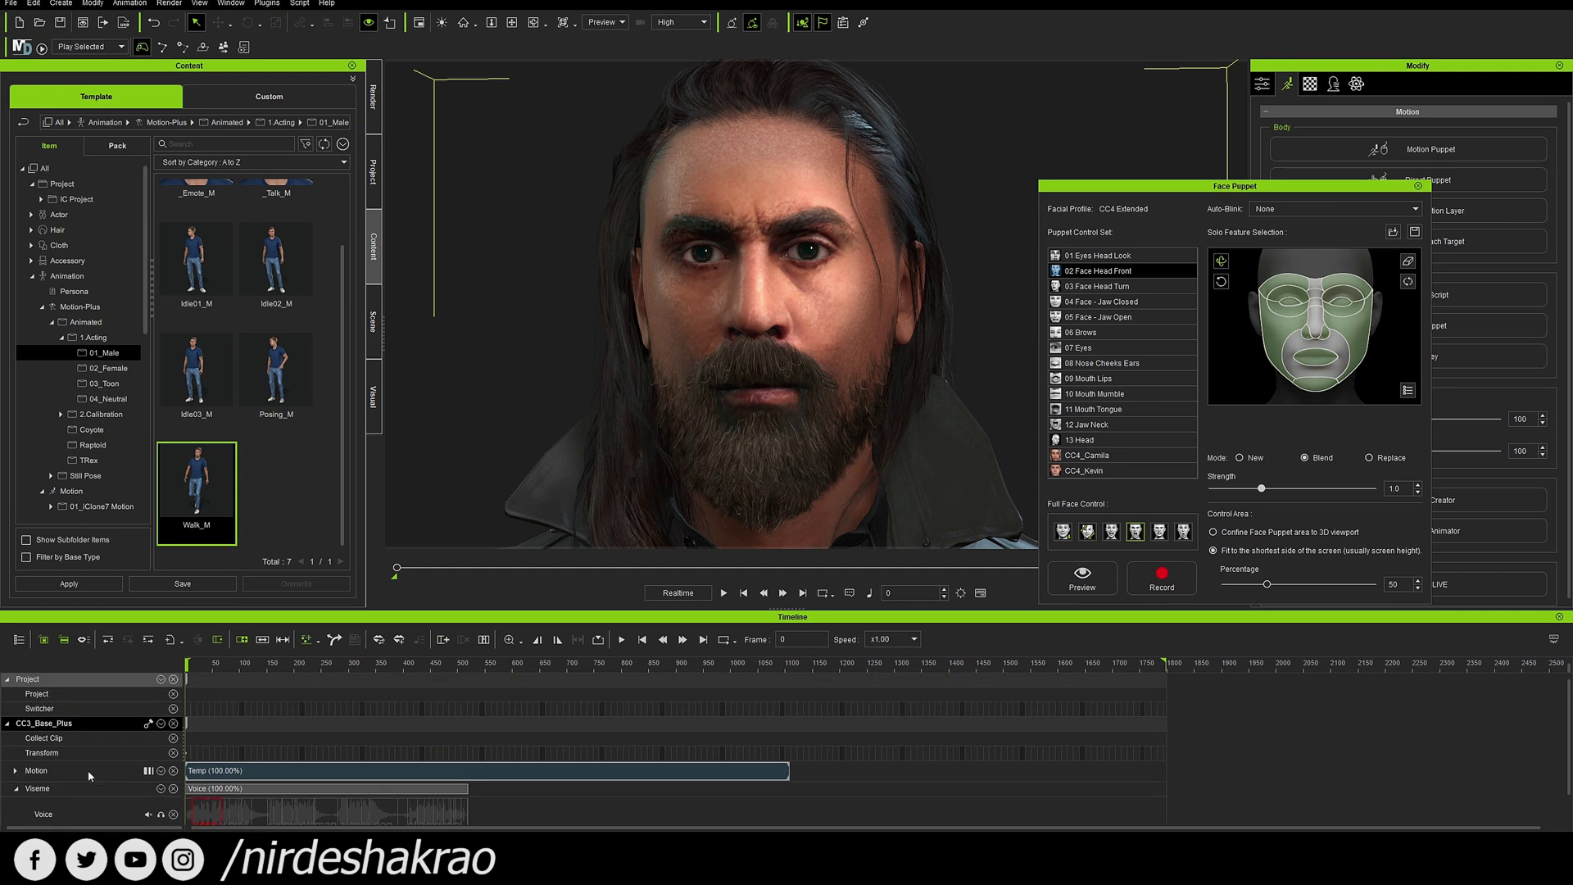
click(154, 725)
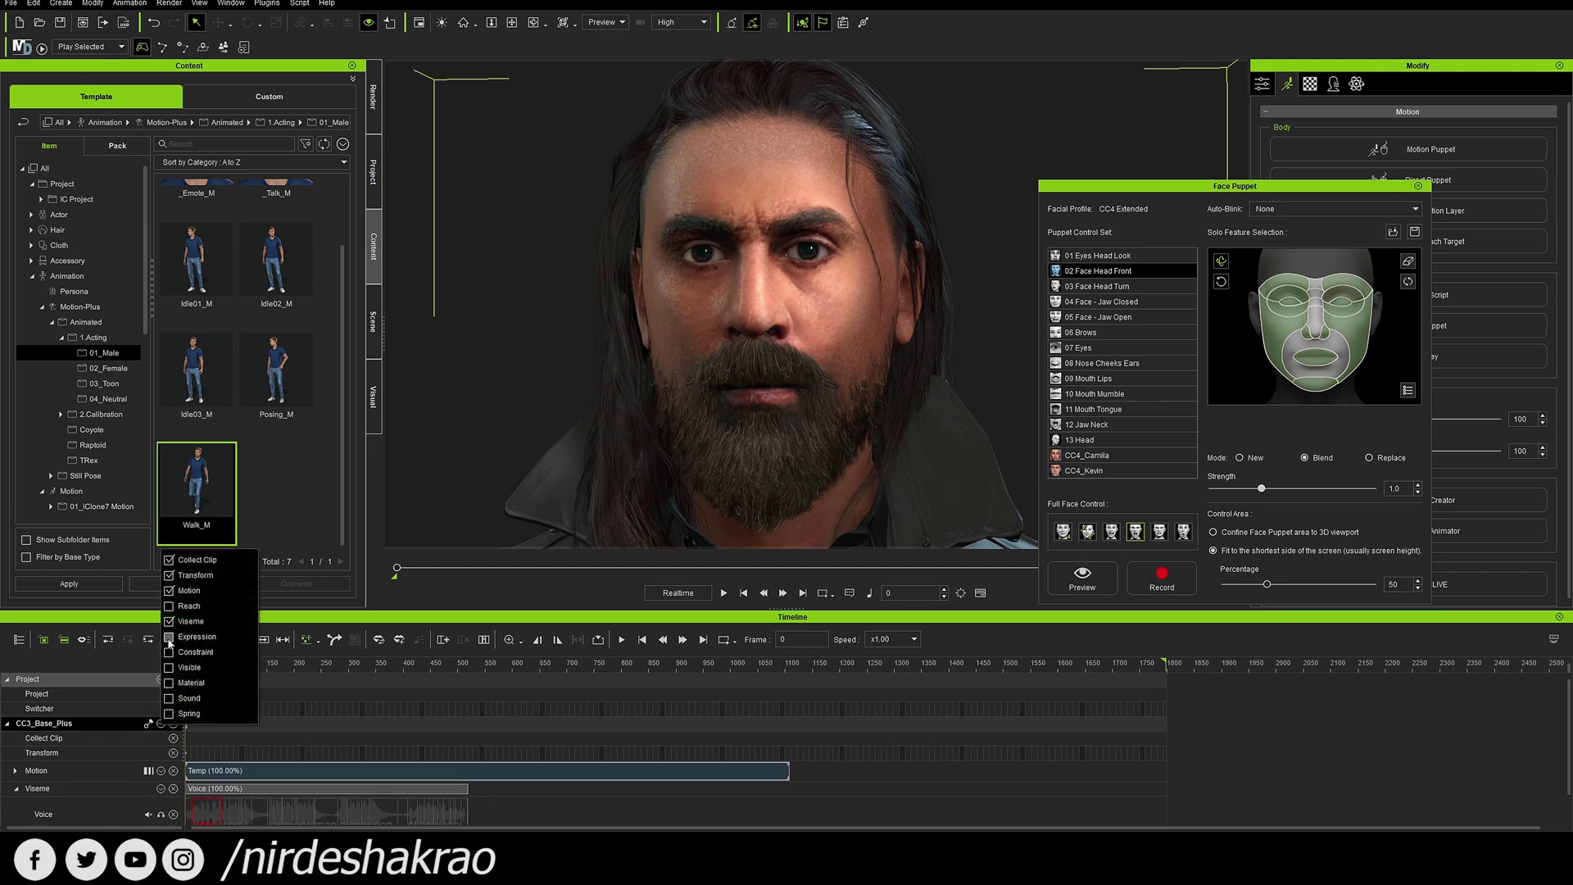
click(36, 768)
scroll(232, 767, down, 2)
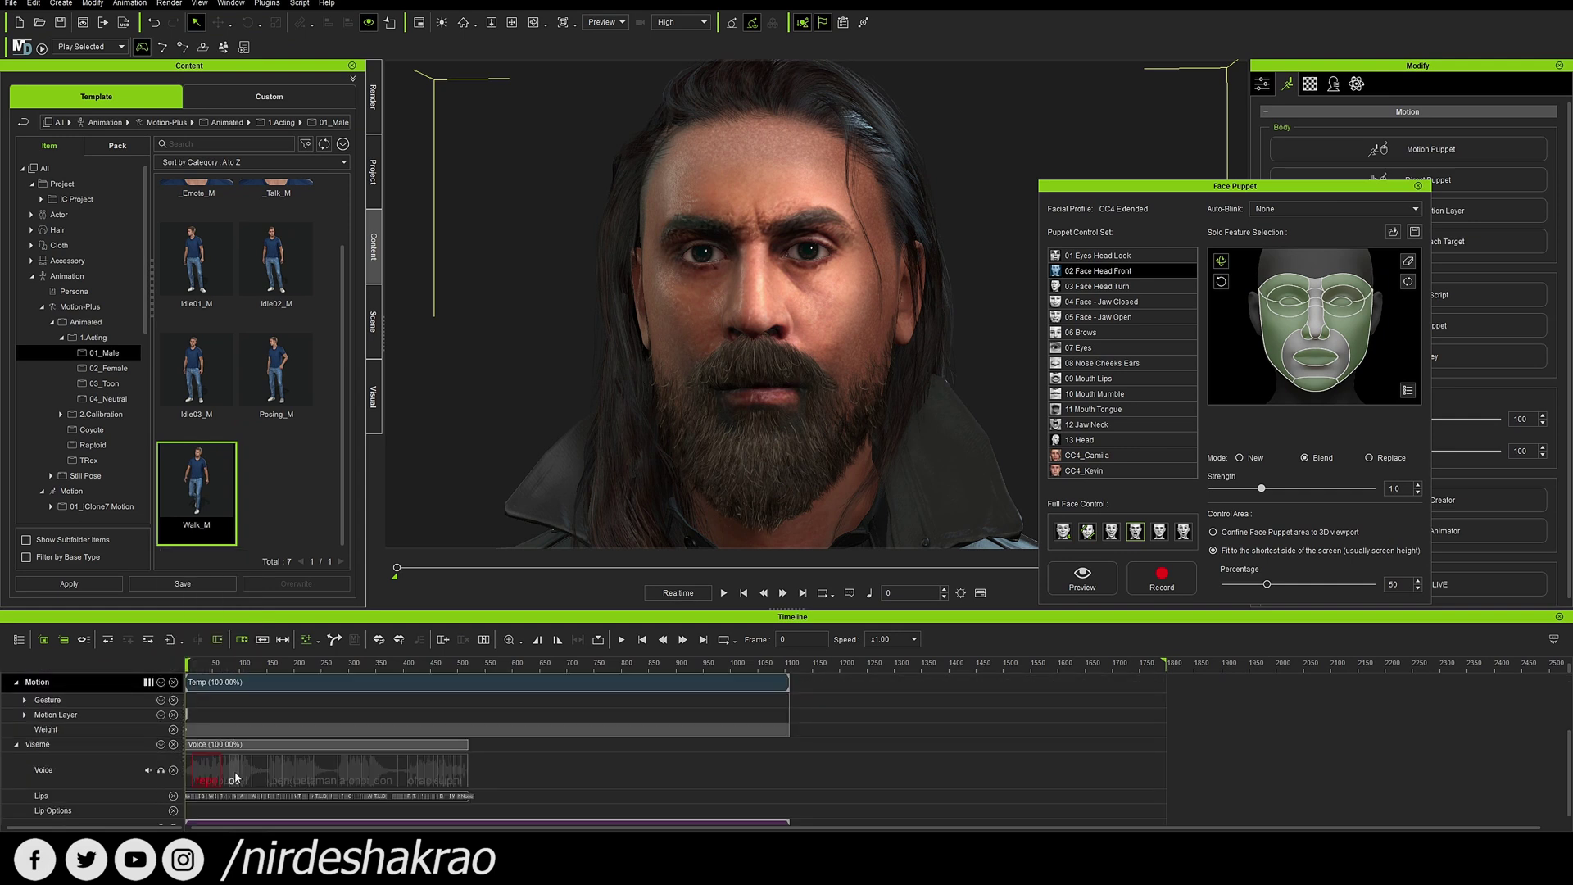
scroll(232, 767, down, 2)
click(214, 819)
key(space)
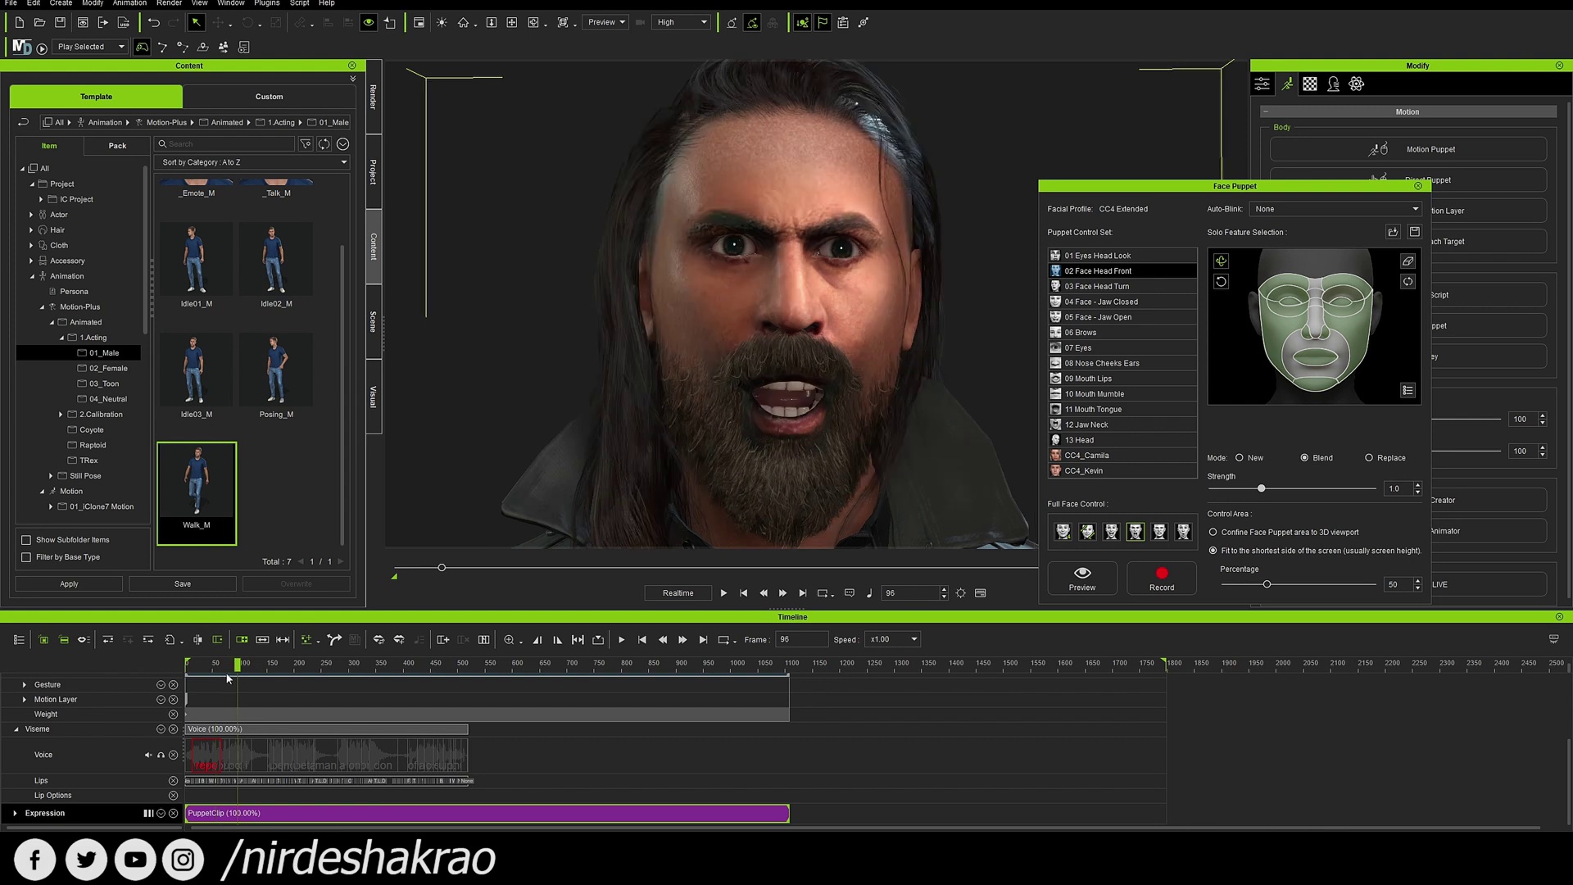
key(space)
Zoom the timeline and open the voice clip in AccuLips.
scroll(763, 762, up, 3)
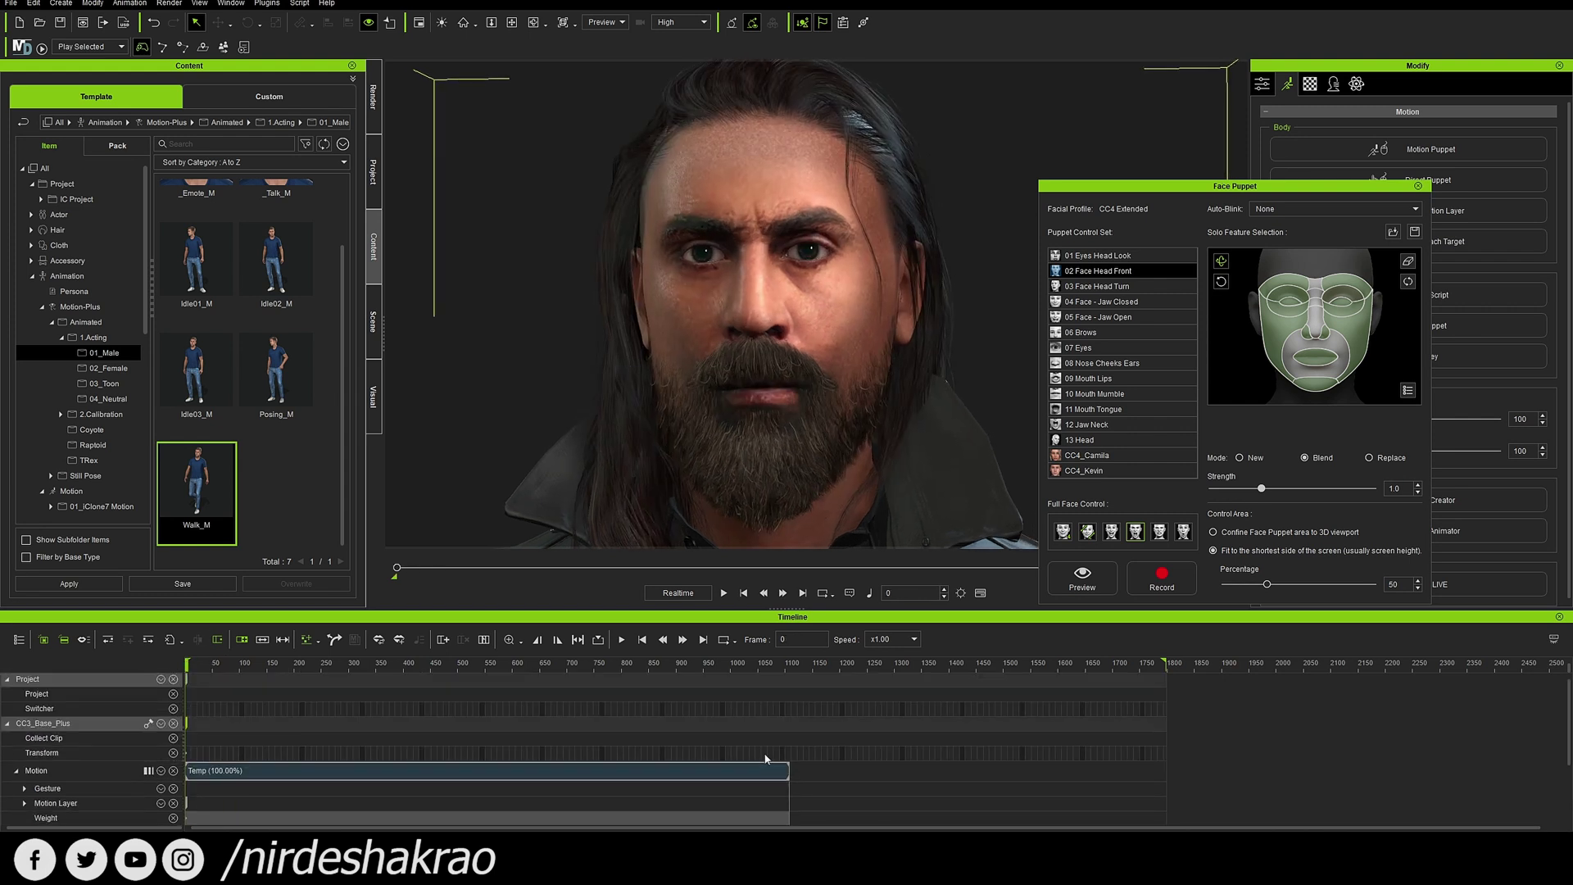
scroll(765, 758, down, 3)
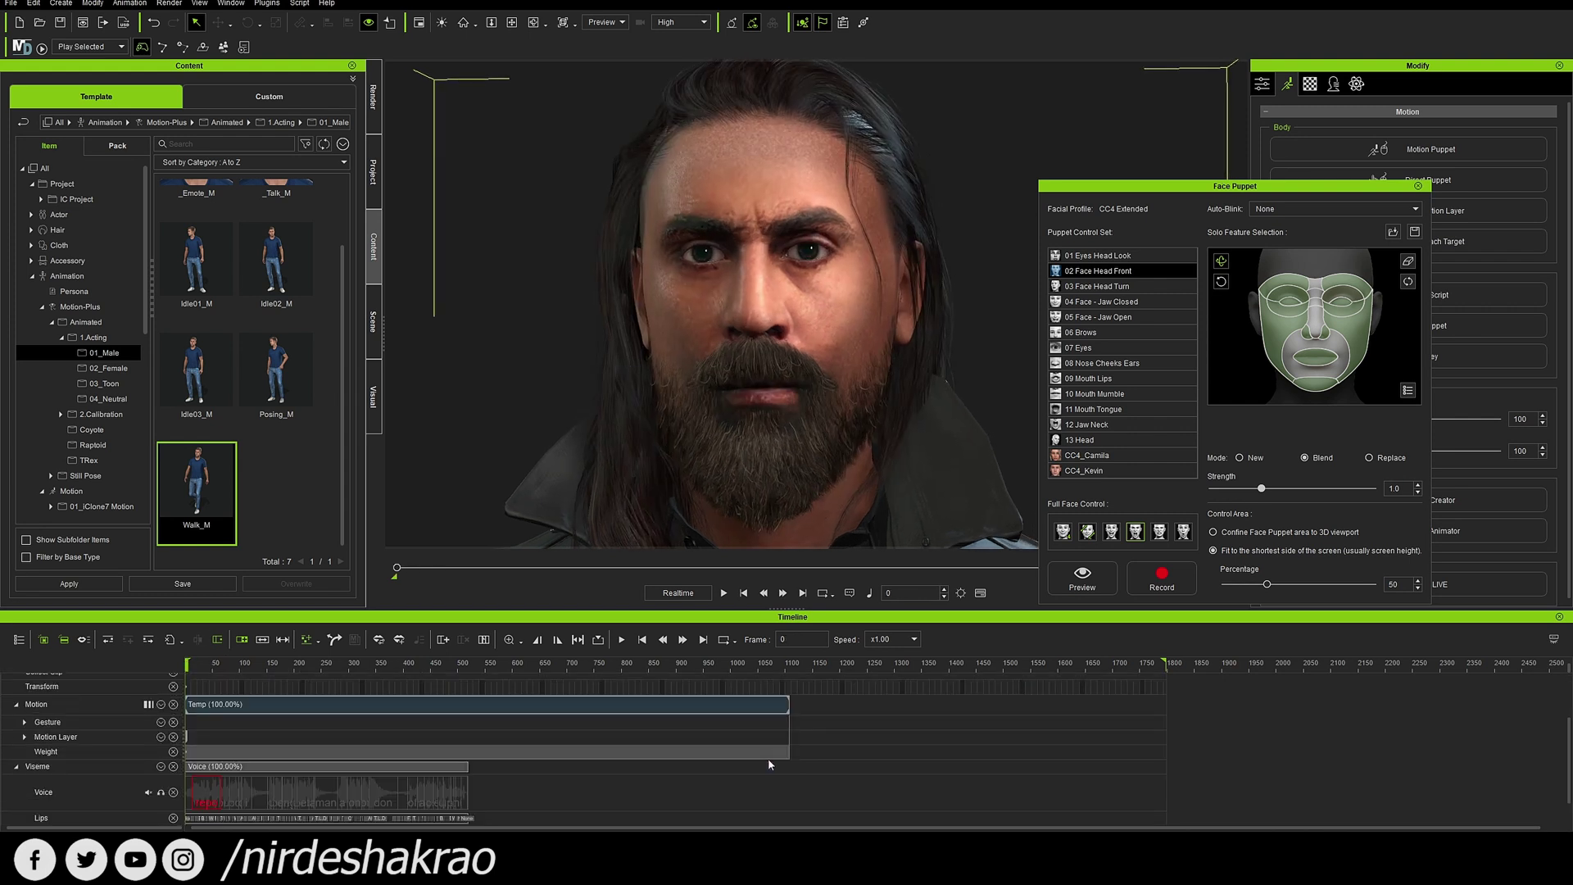
ctrl+scroll(368, 793, up, 3)
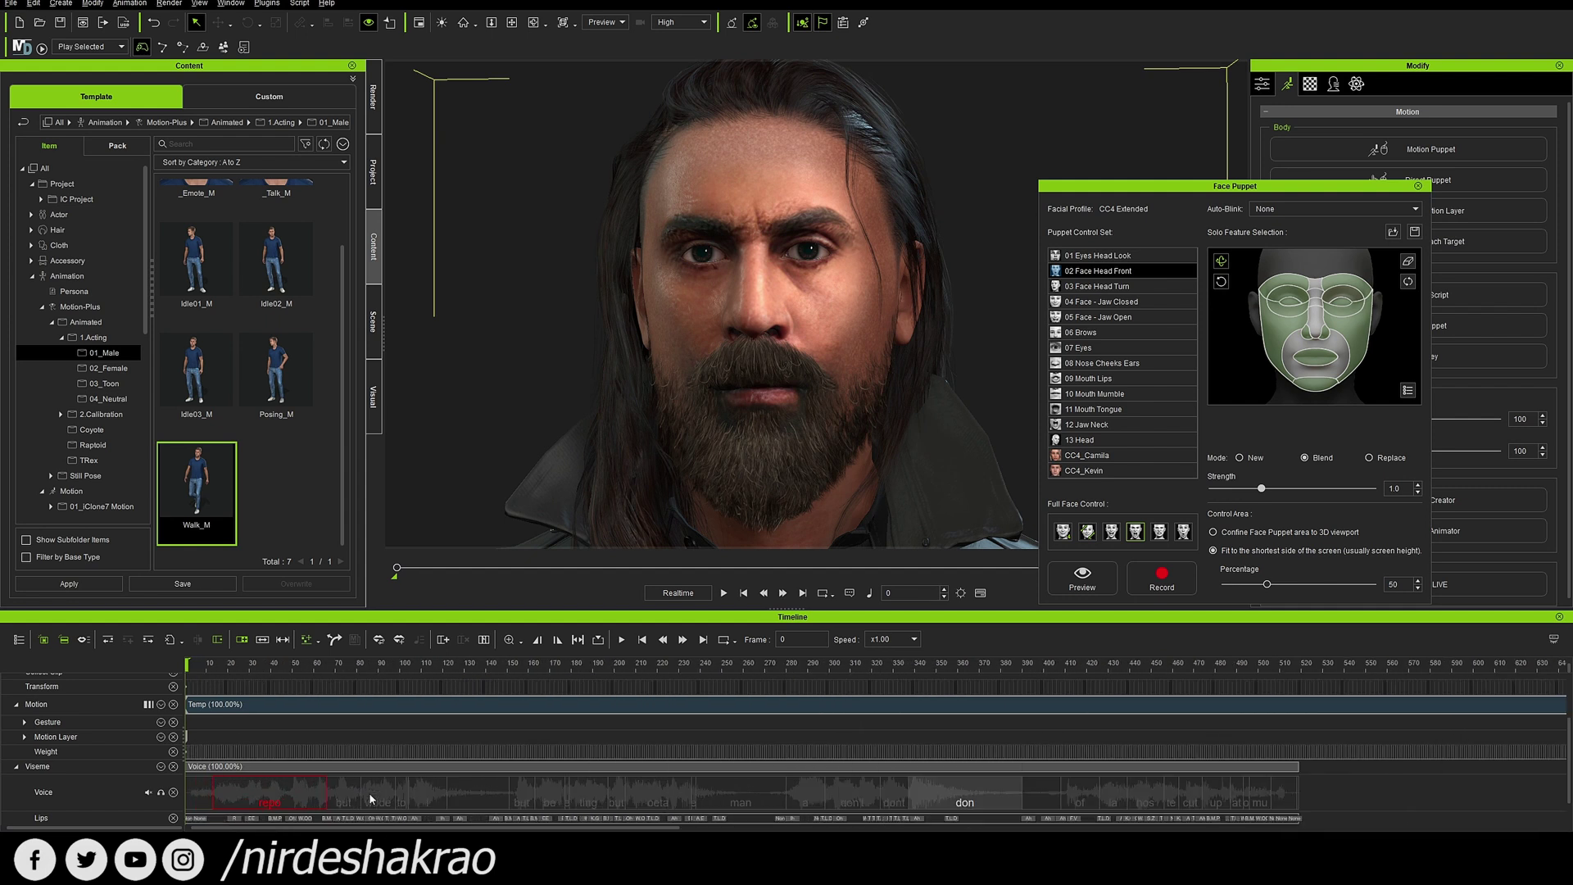
scroll(369, 793, down, 1)
ctrl+scroll(368, 793, up, 2)
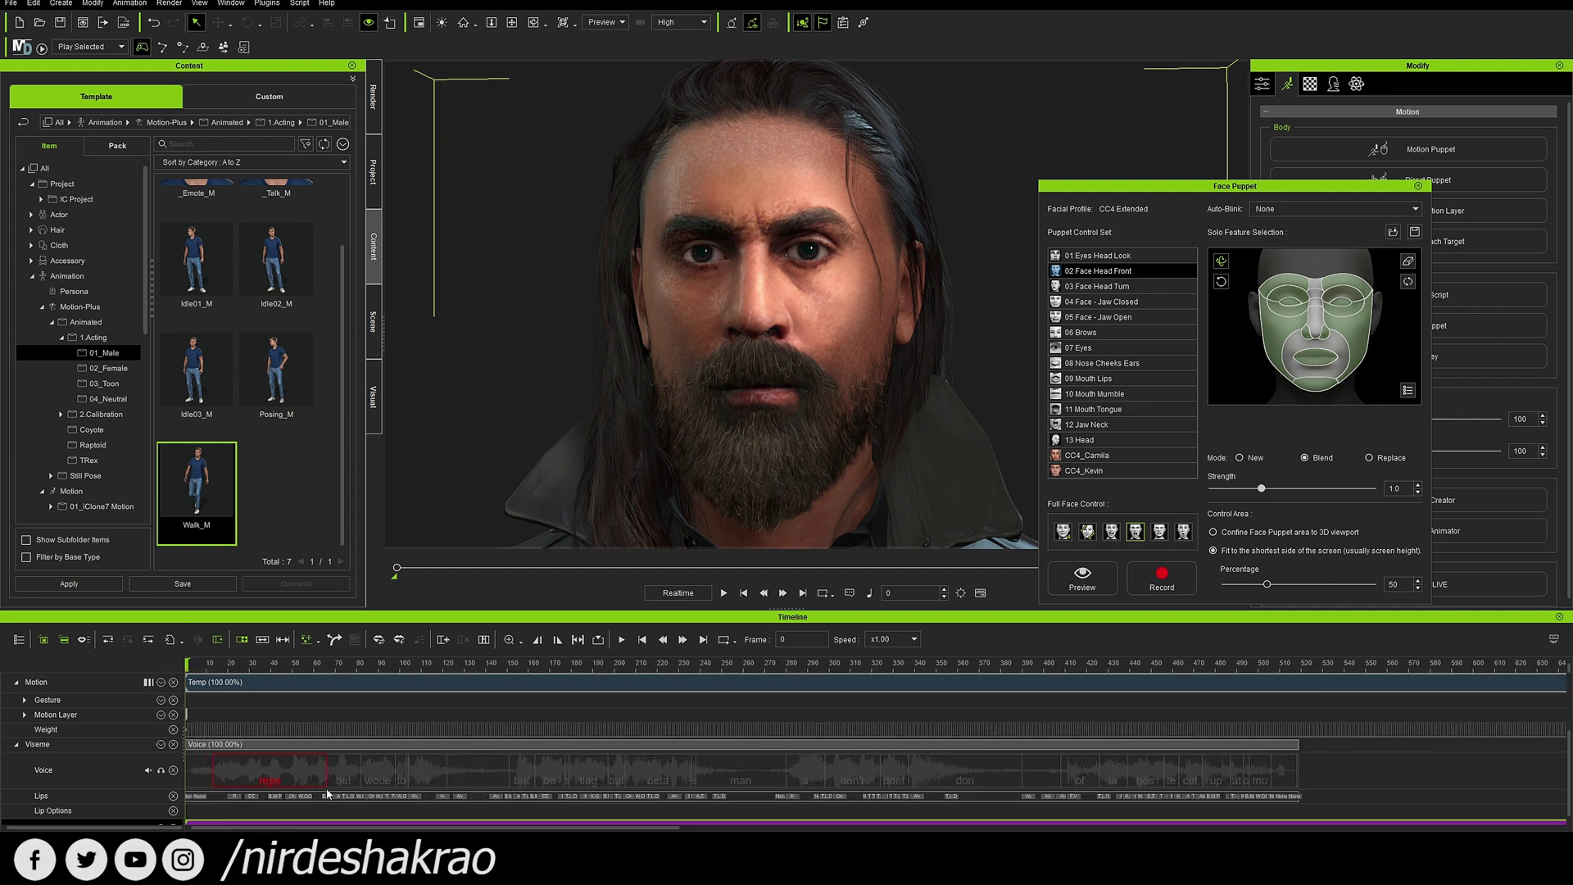
double_click(273, 778)
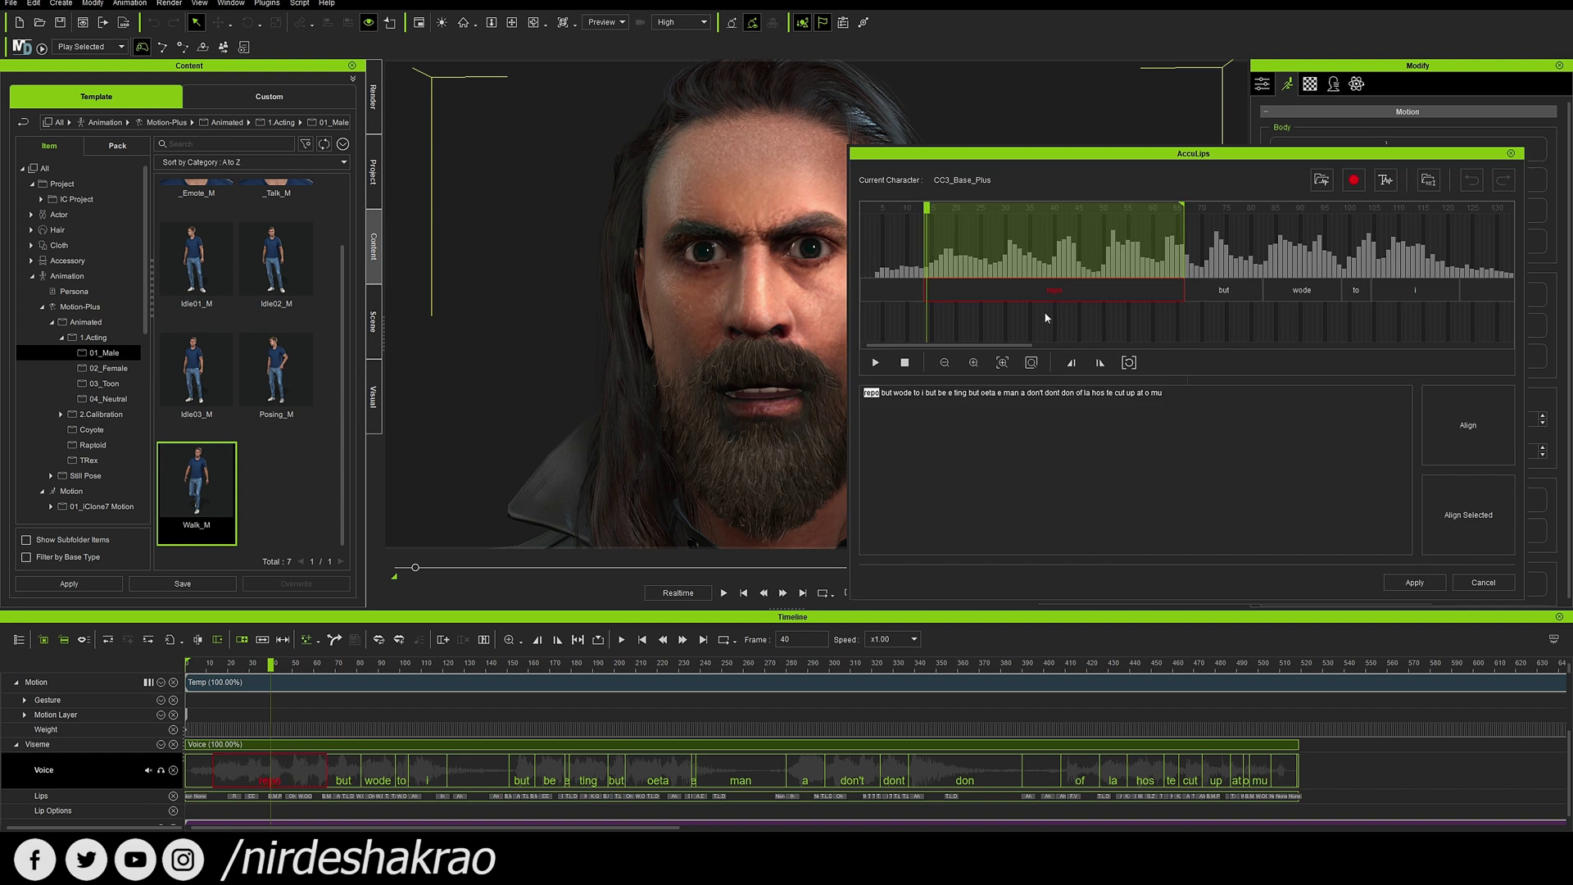
Listen to the first word and replace 'repo' with 'Jisnebhipapa' in the transcript.
click(1180, 414)
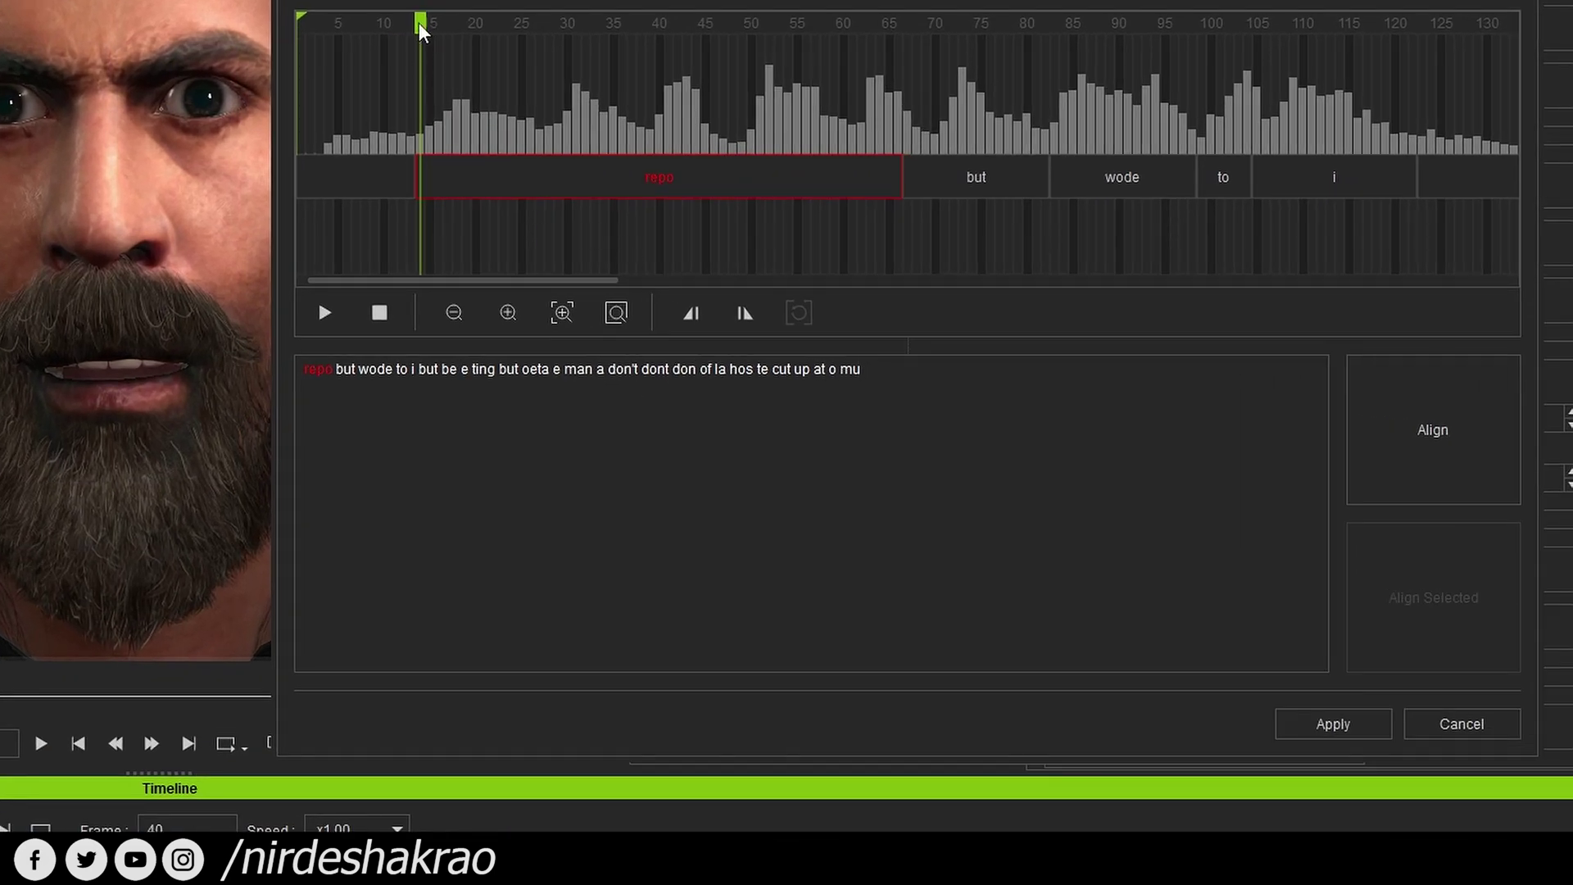
drag(419, 22, 308, 36)
key(space)
key(space)
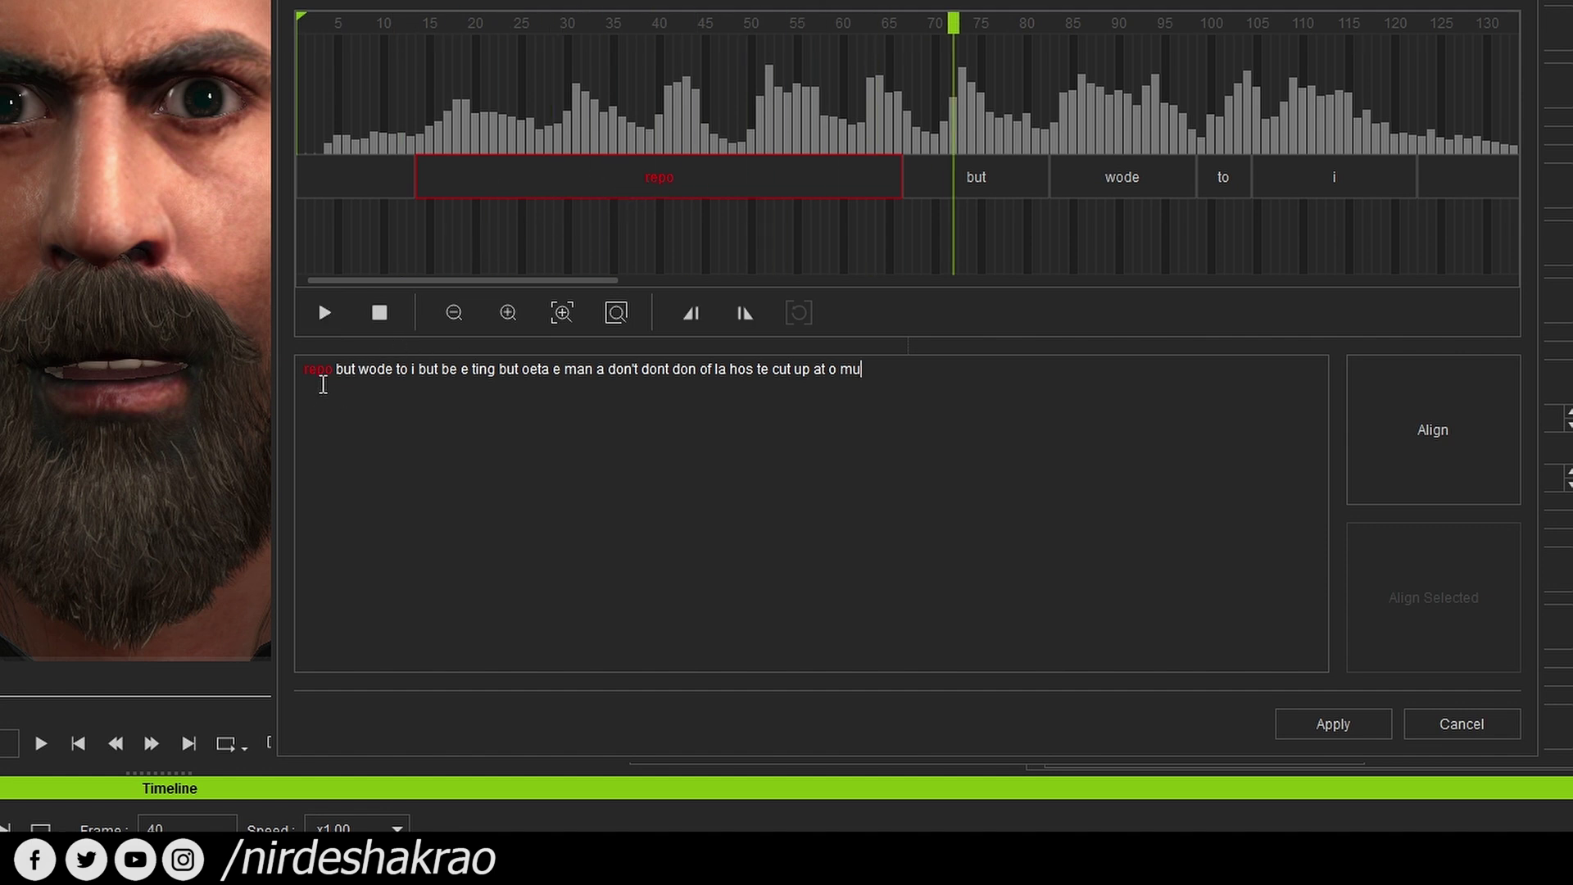
drag(331, 377, 240, 382)
text(Jisne bhapapa)
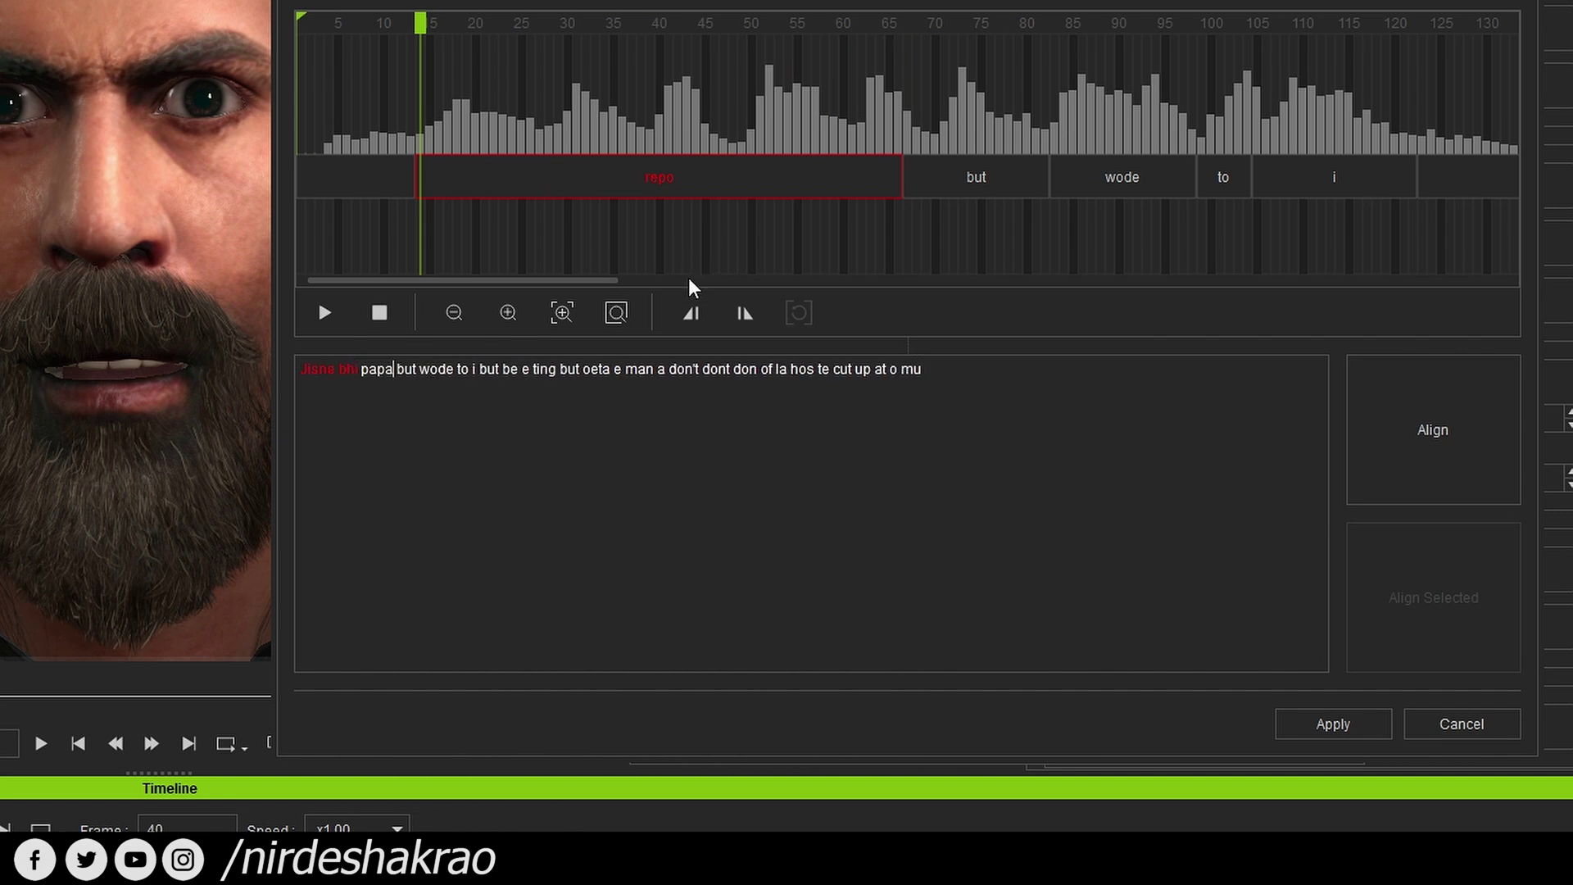
click(468, 543)
key(BackSpace)
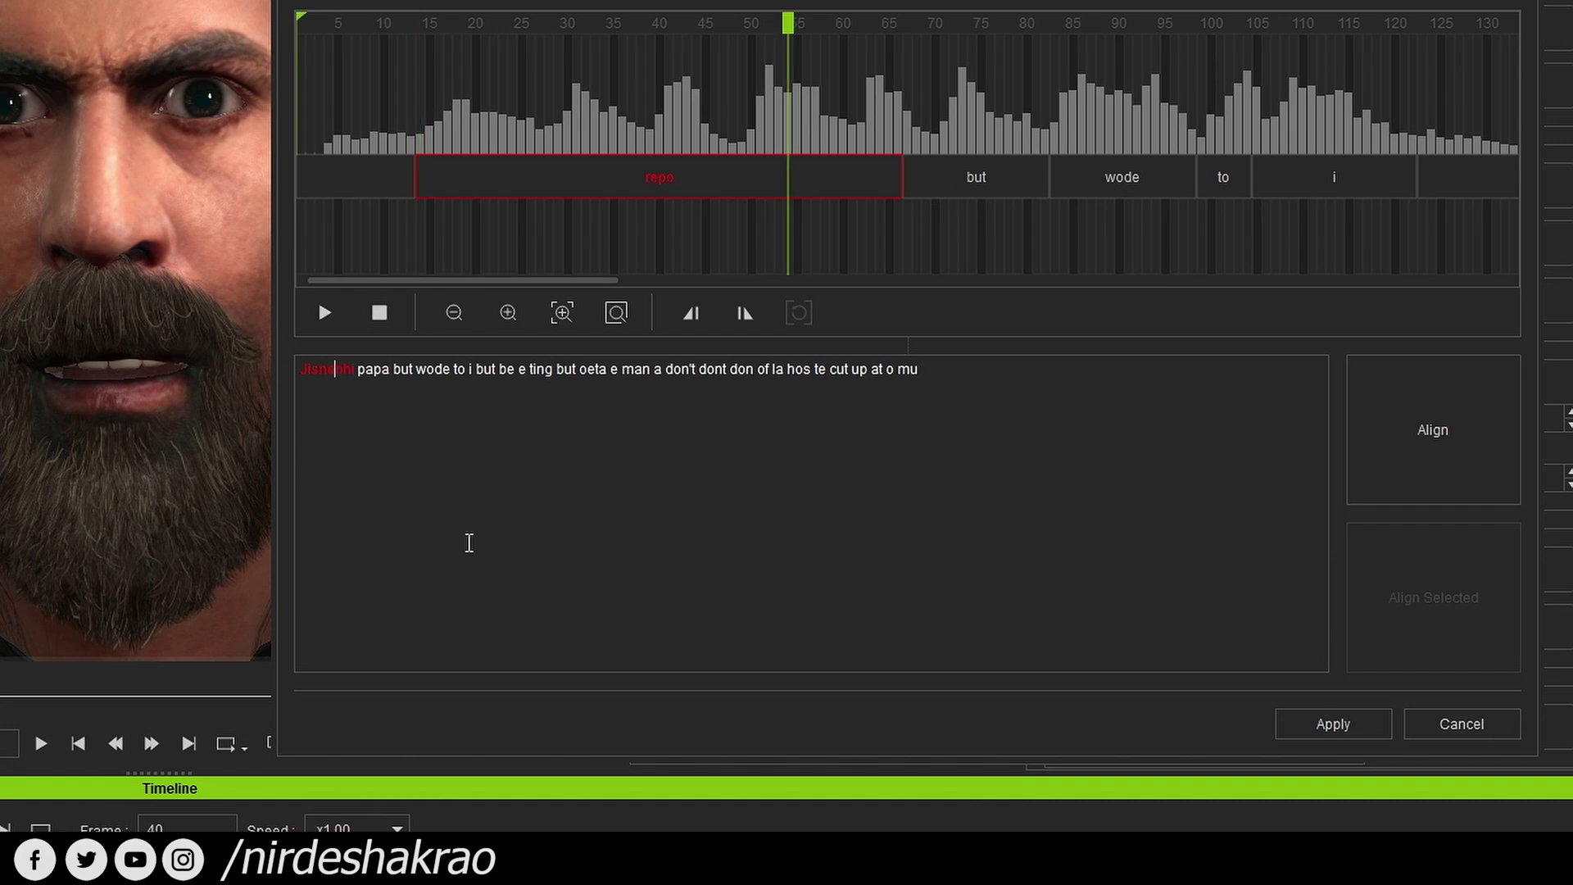
key(BackSpace)
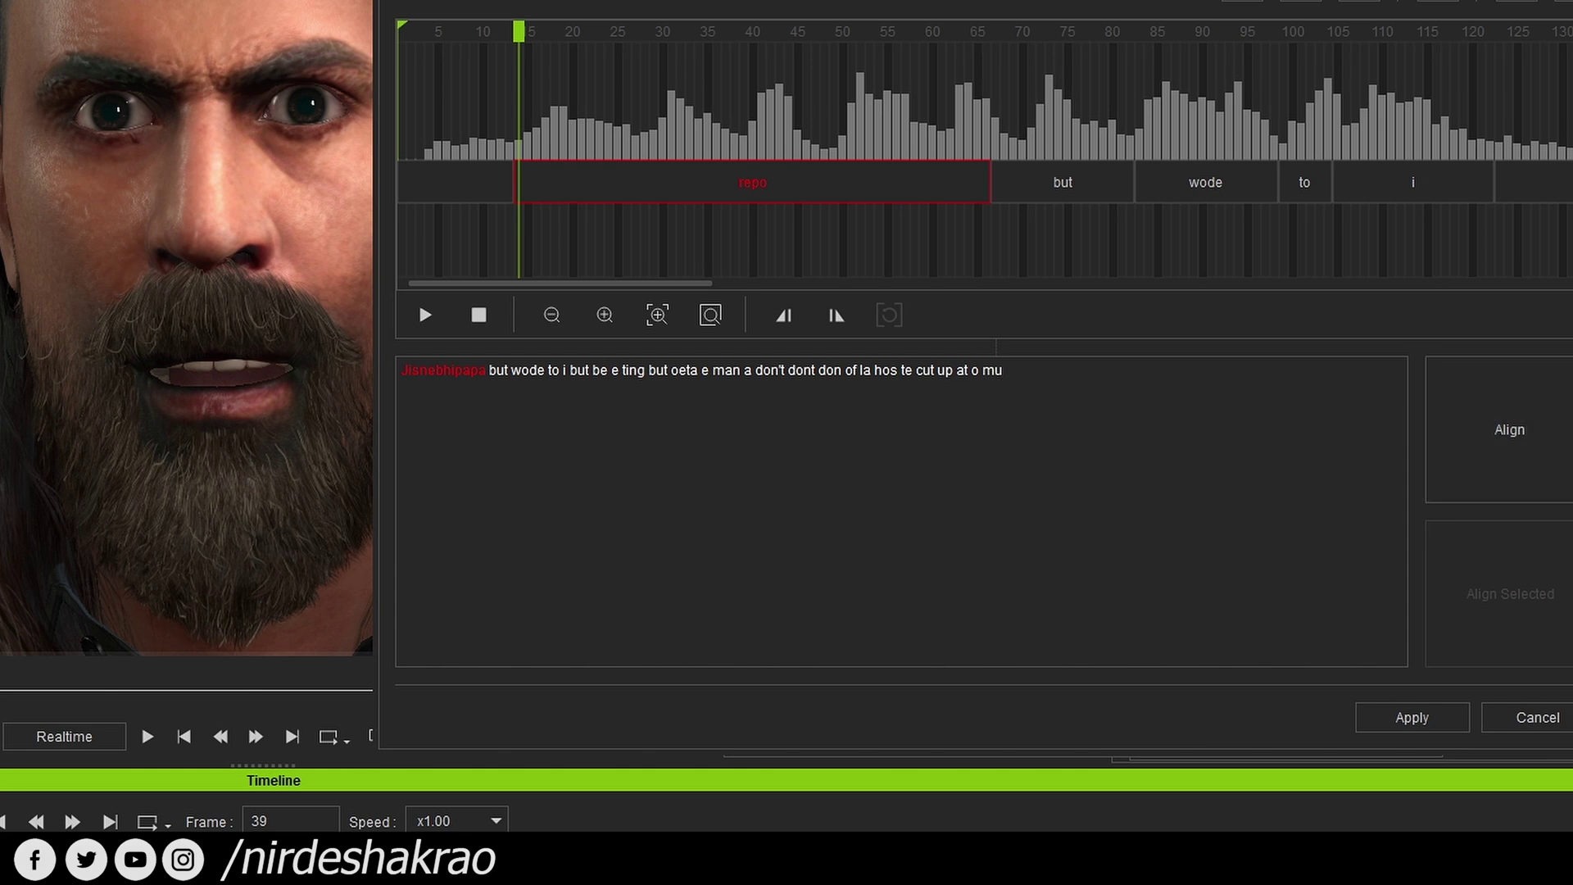
Realign the visemes, decline adding words to the dictionary, and apply the lip-sync.
click(1510, 434)
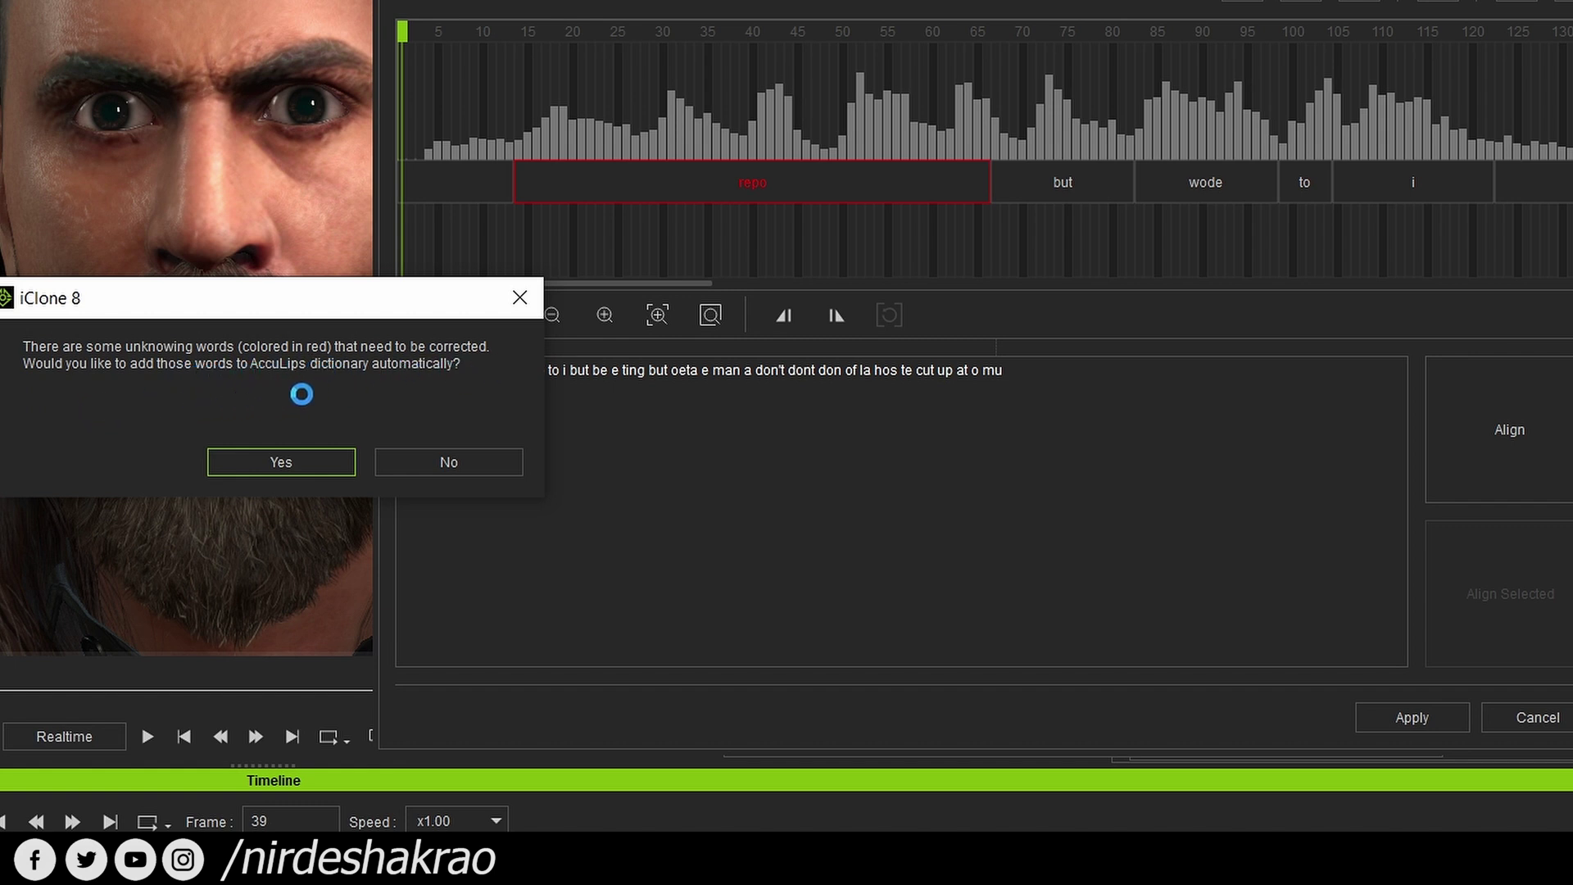
click(455, 464)
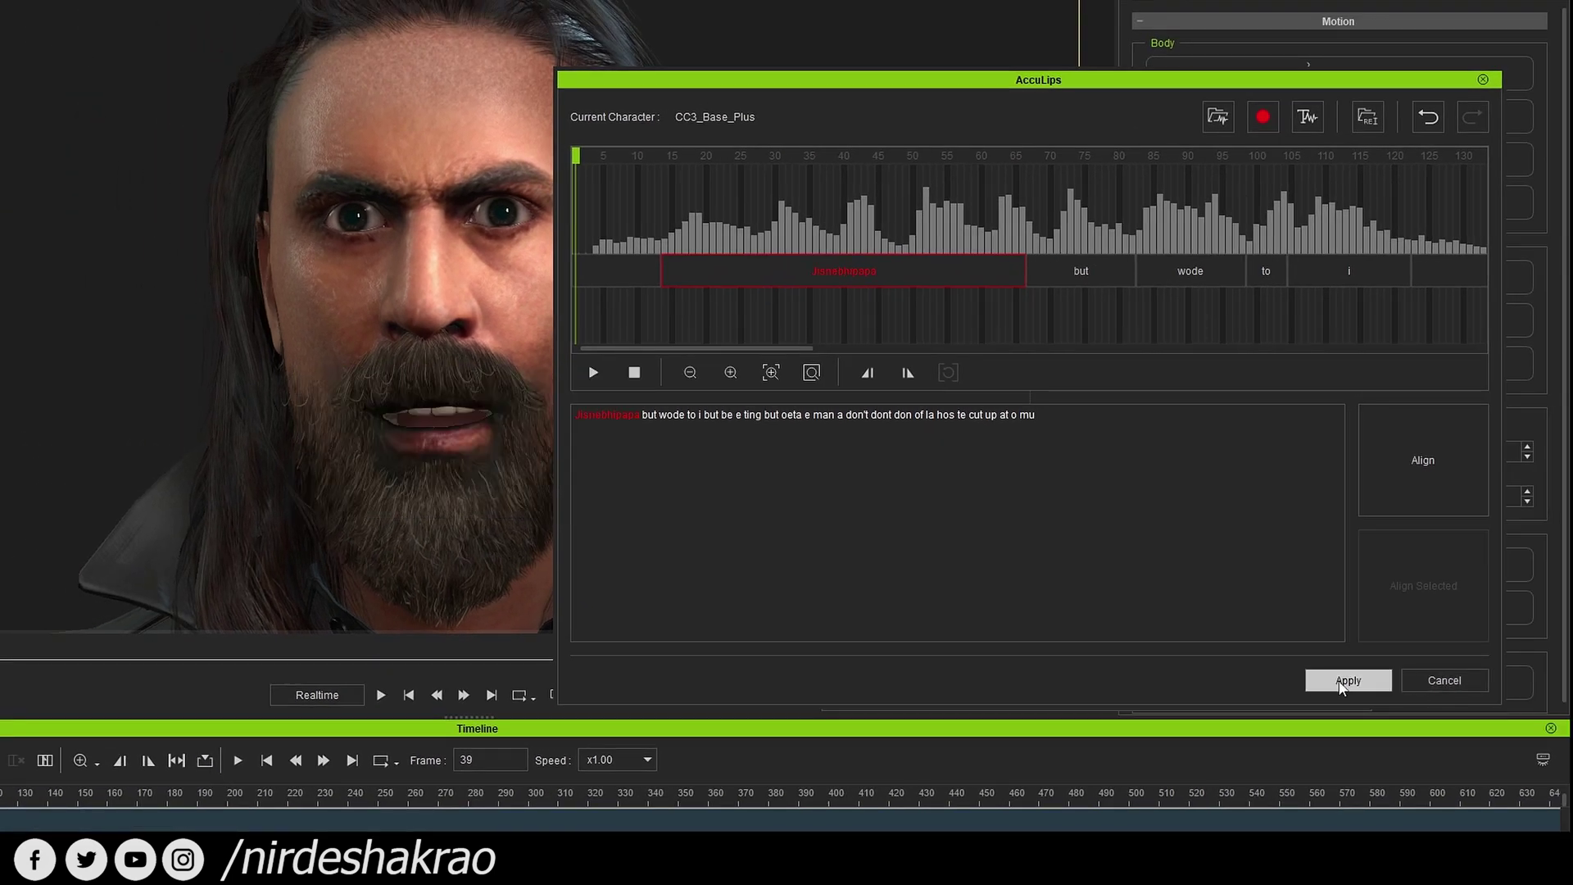
click(1347, 680)
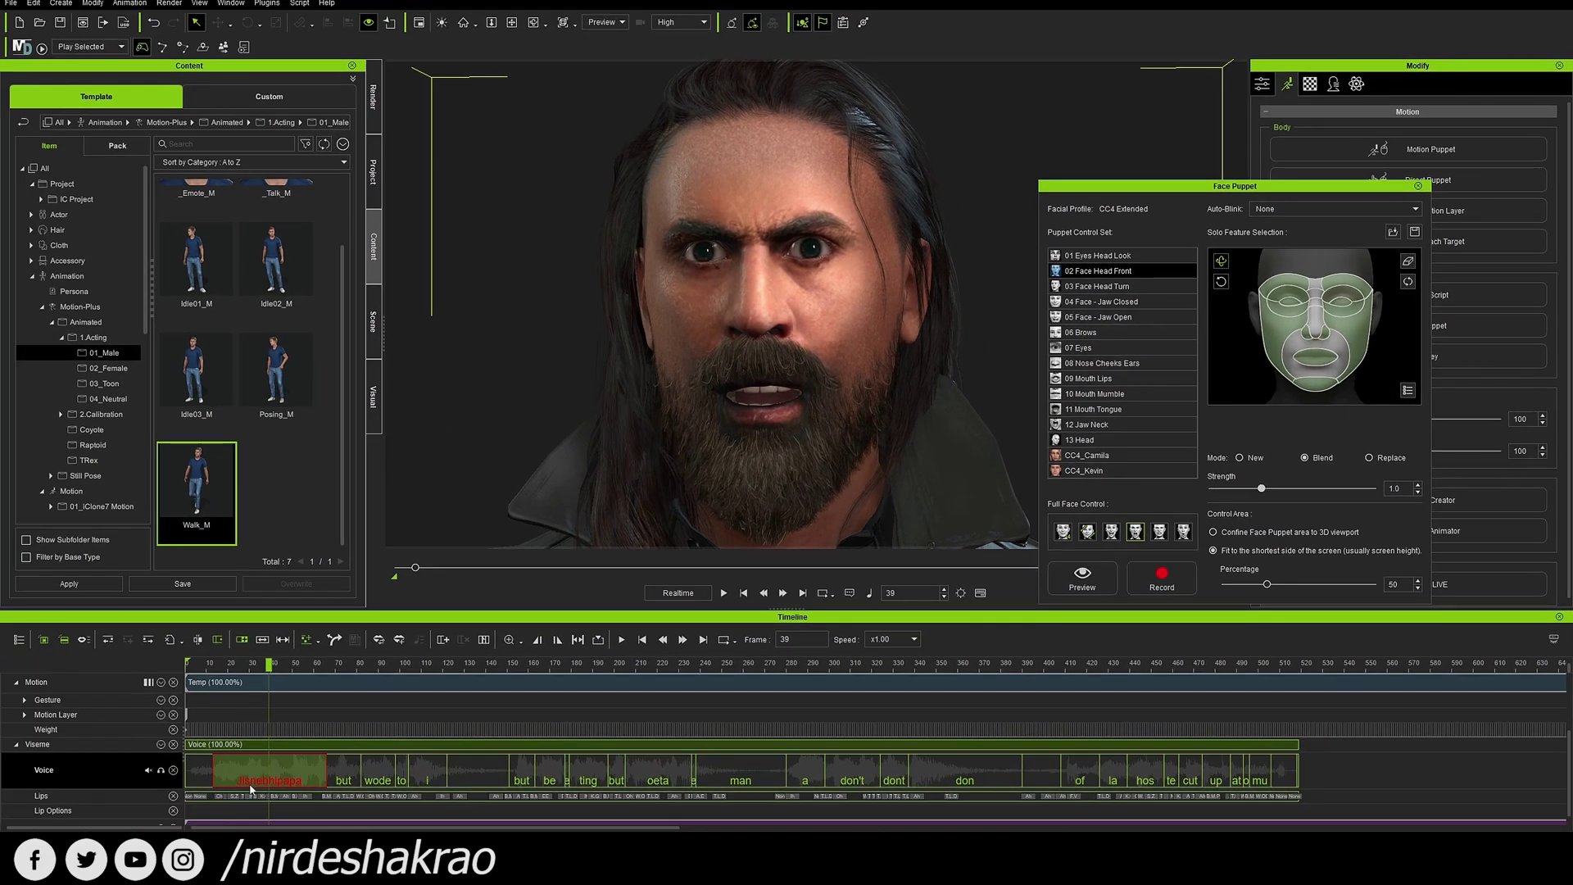
Play back the new lip sync, close Face Puppet, rewind to frame 0, and open Render.
click(230, 667)
key(space)
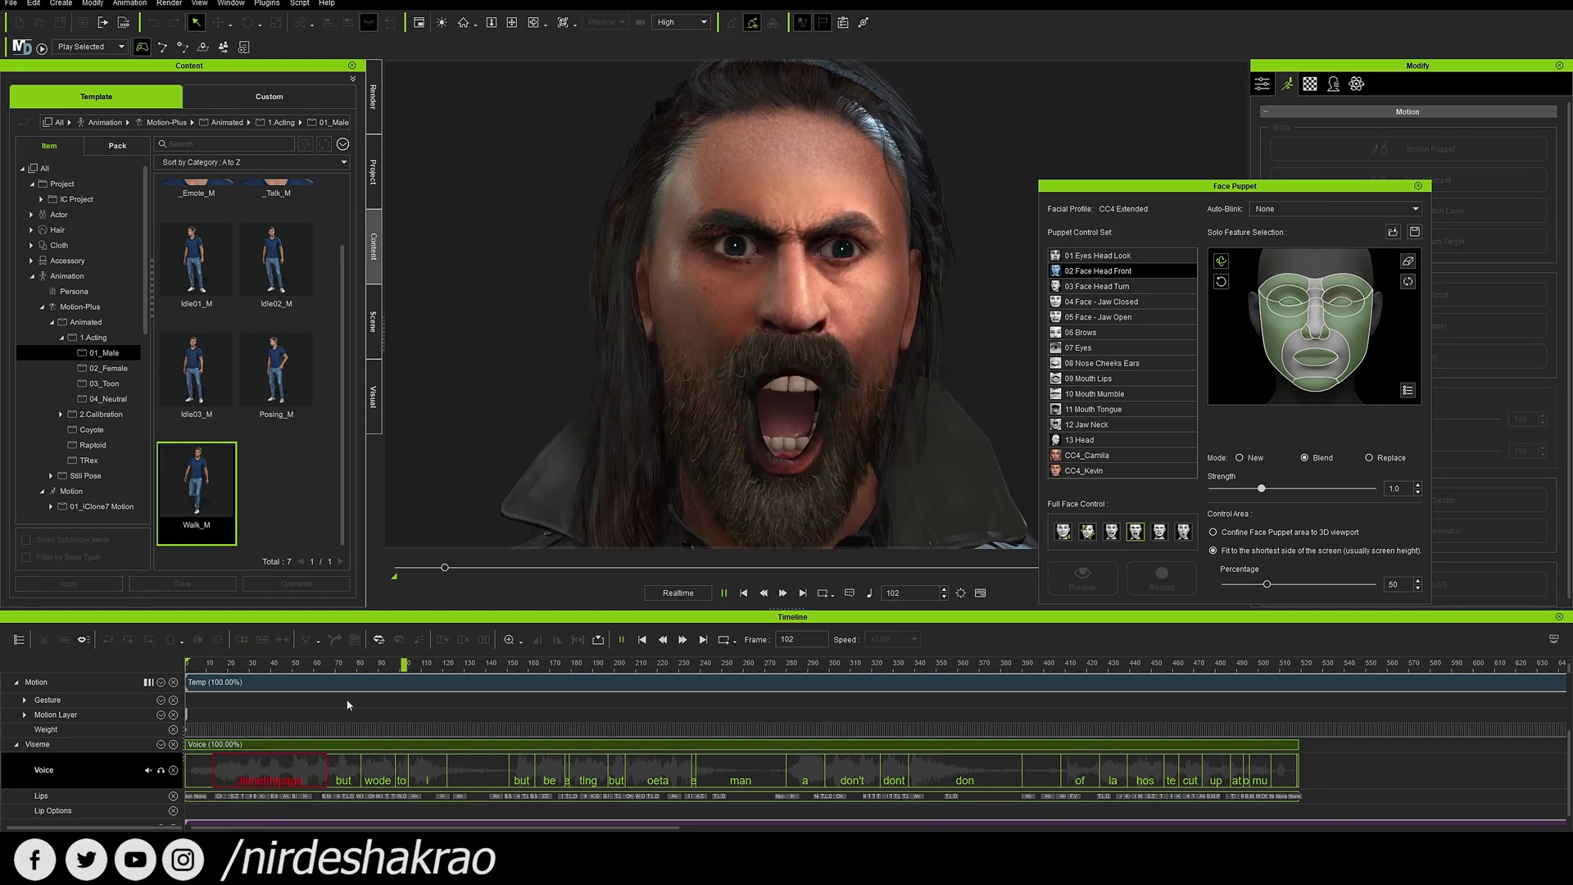
key(space)
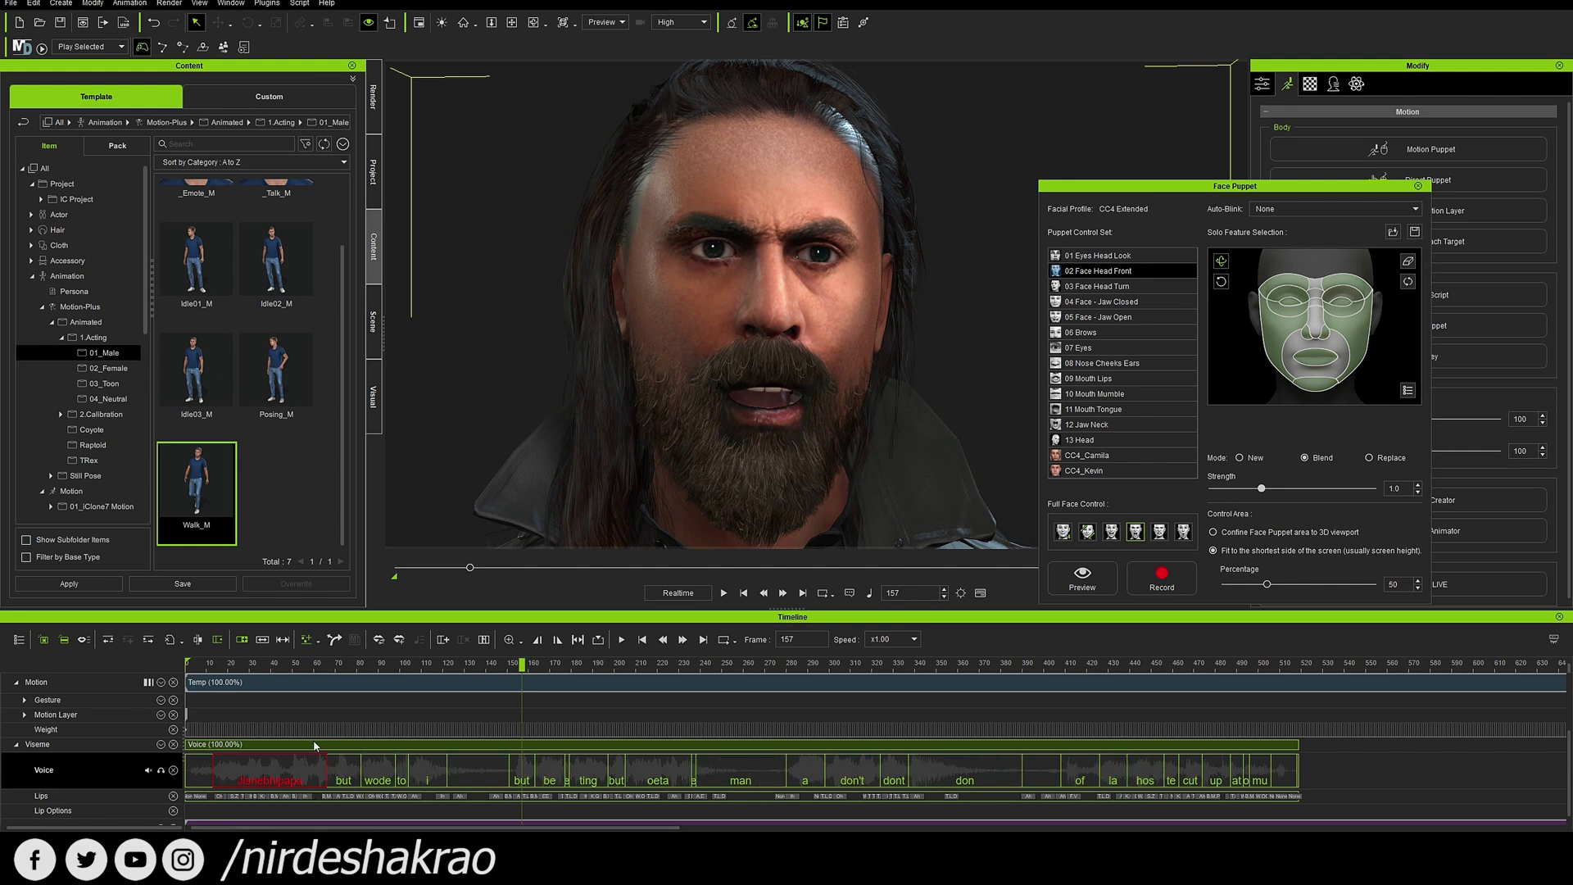
click(296, 665)
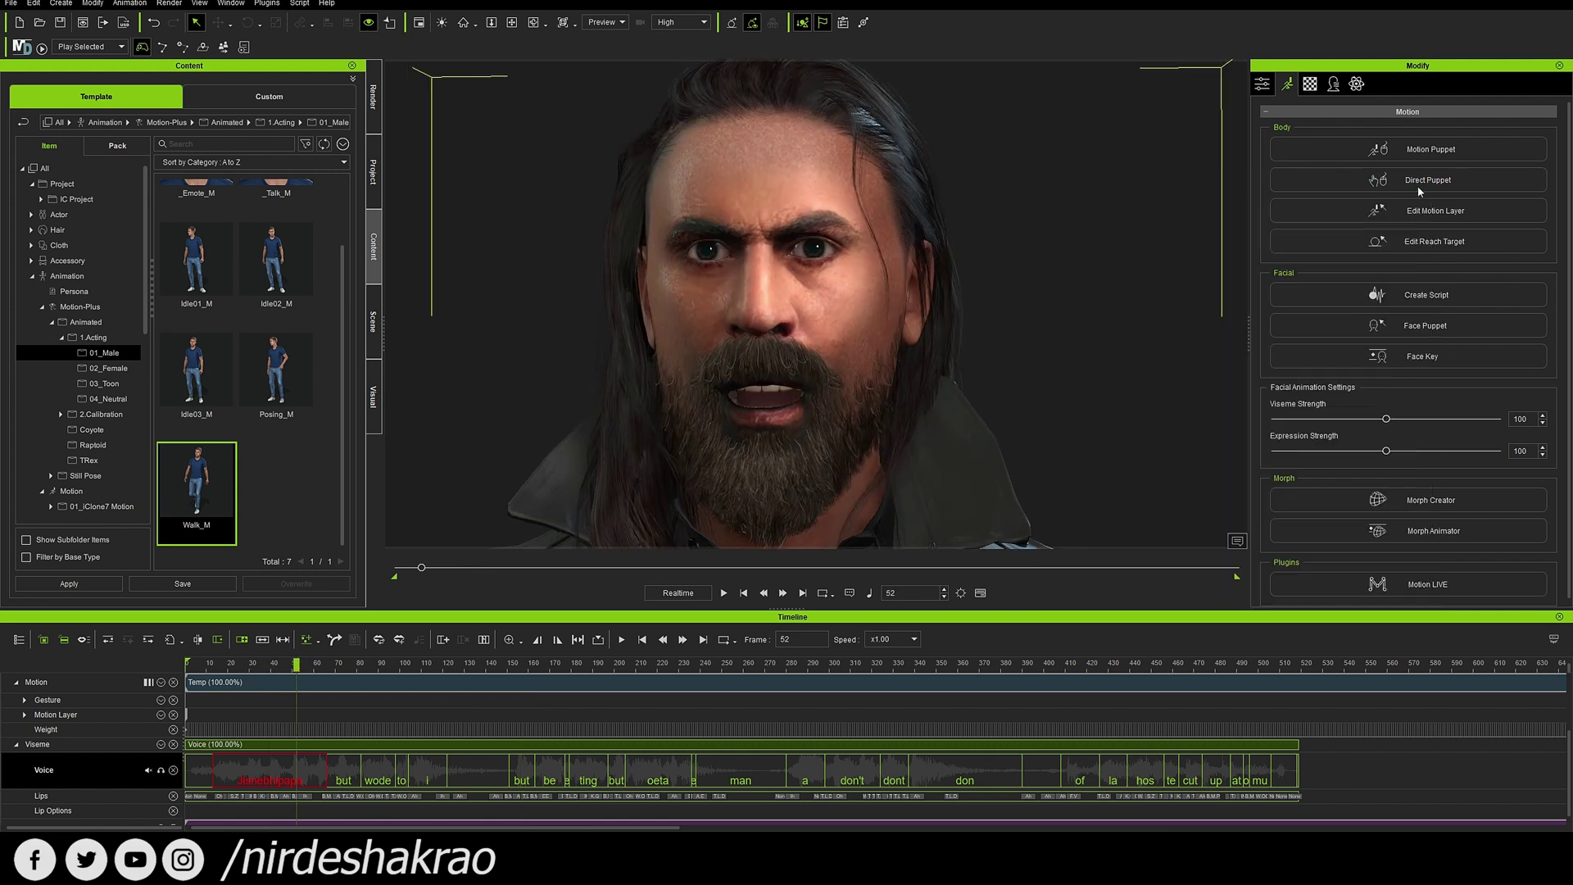
click(204, 670)
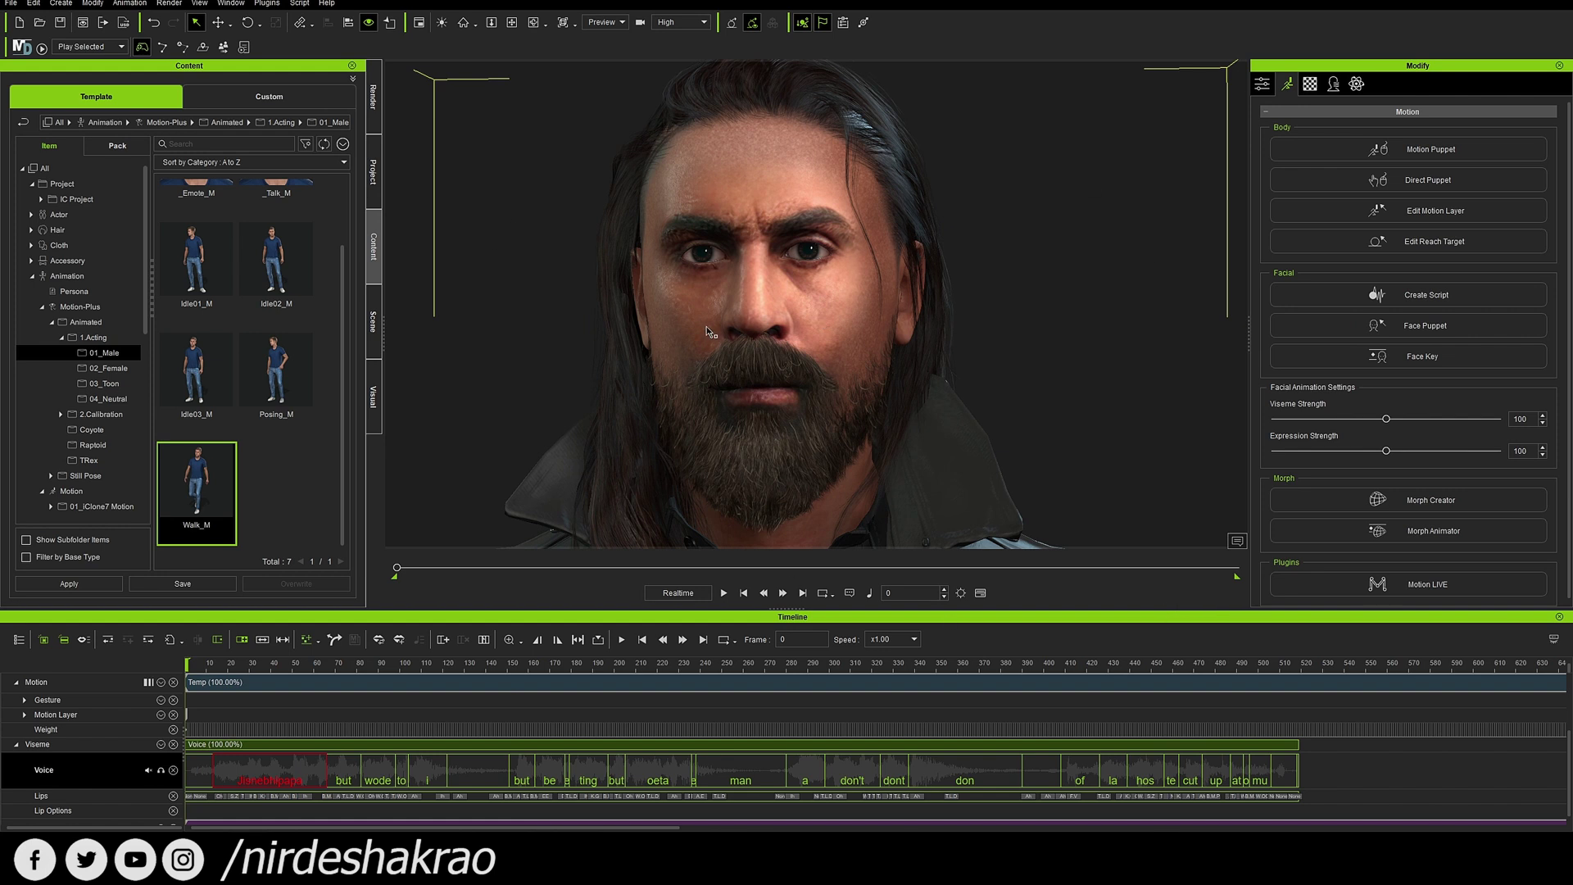
click(179, 5)
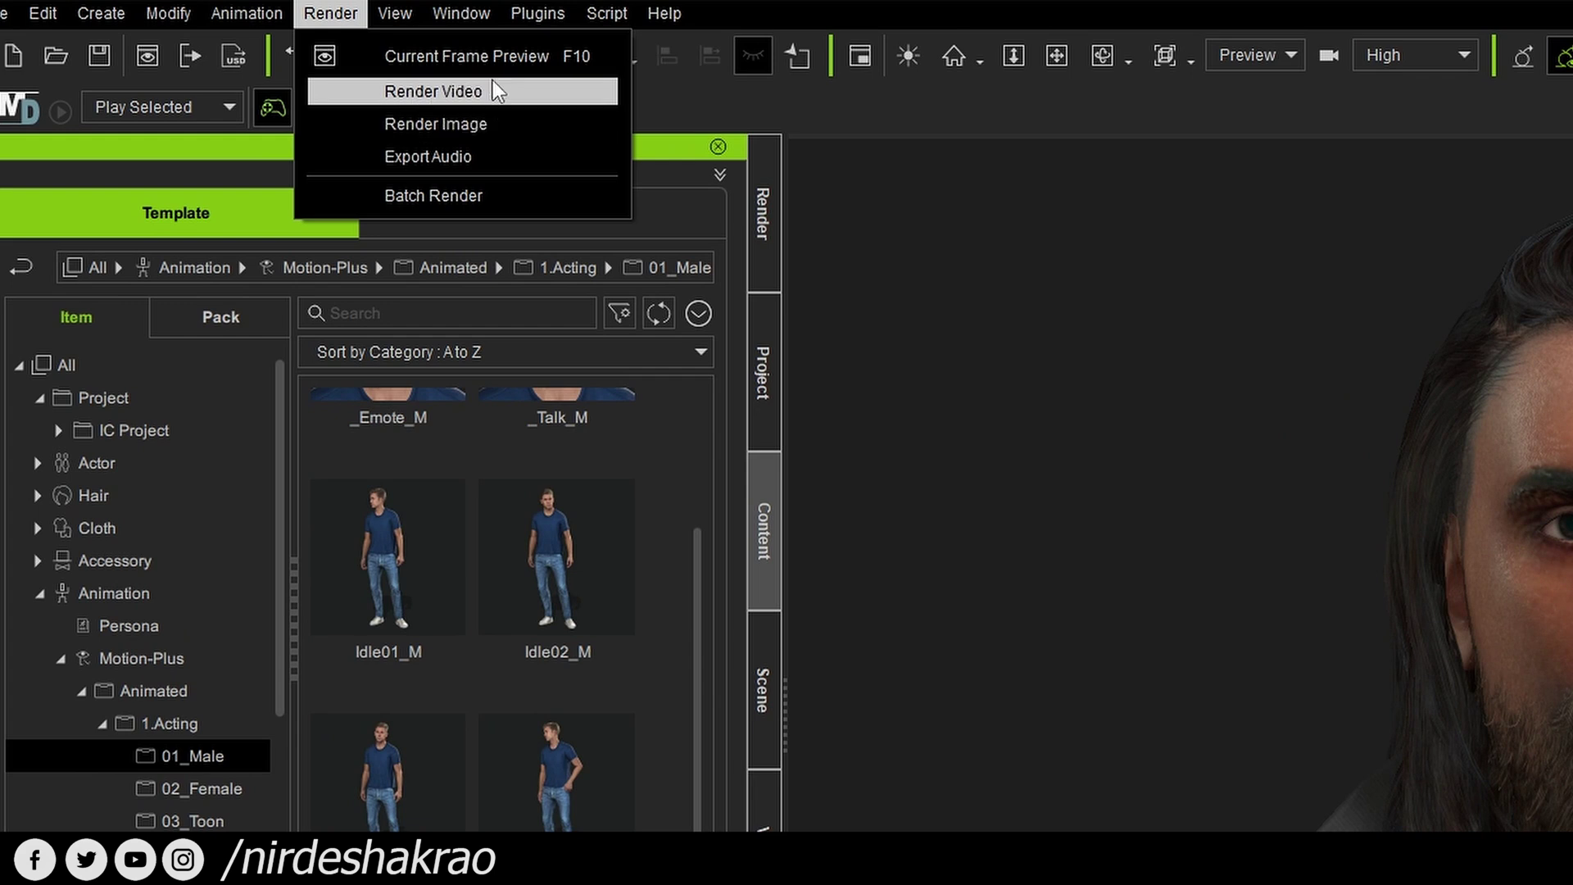
Open Render Video and review its MP4, HD 720p, frames 0–1799 settings.
click(499, 94)
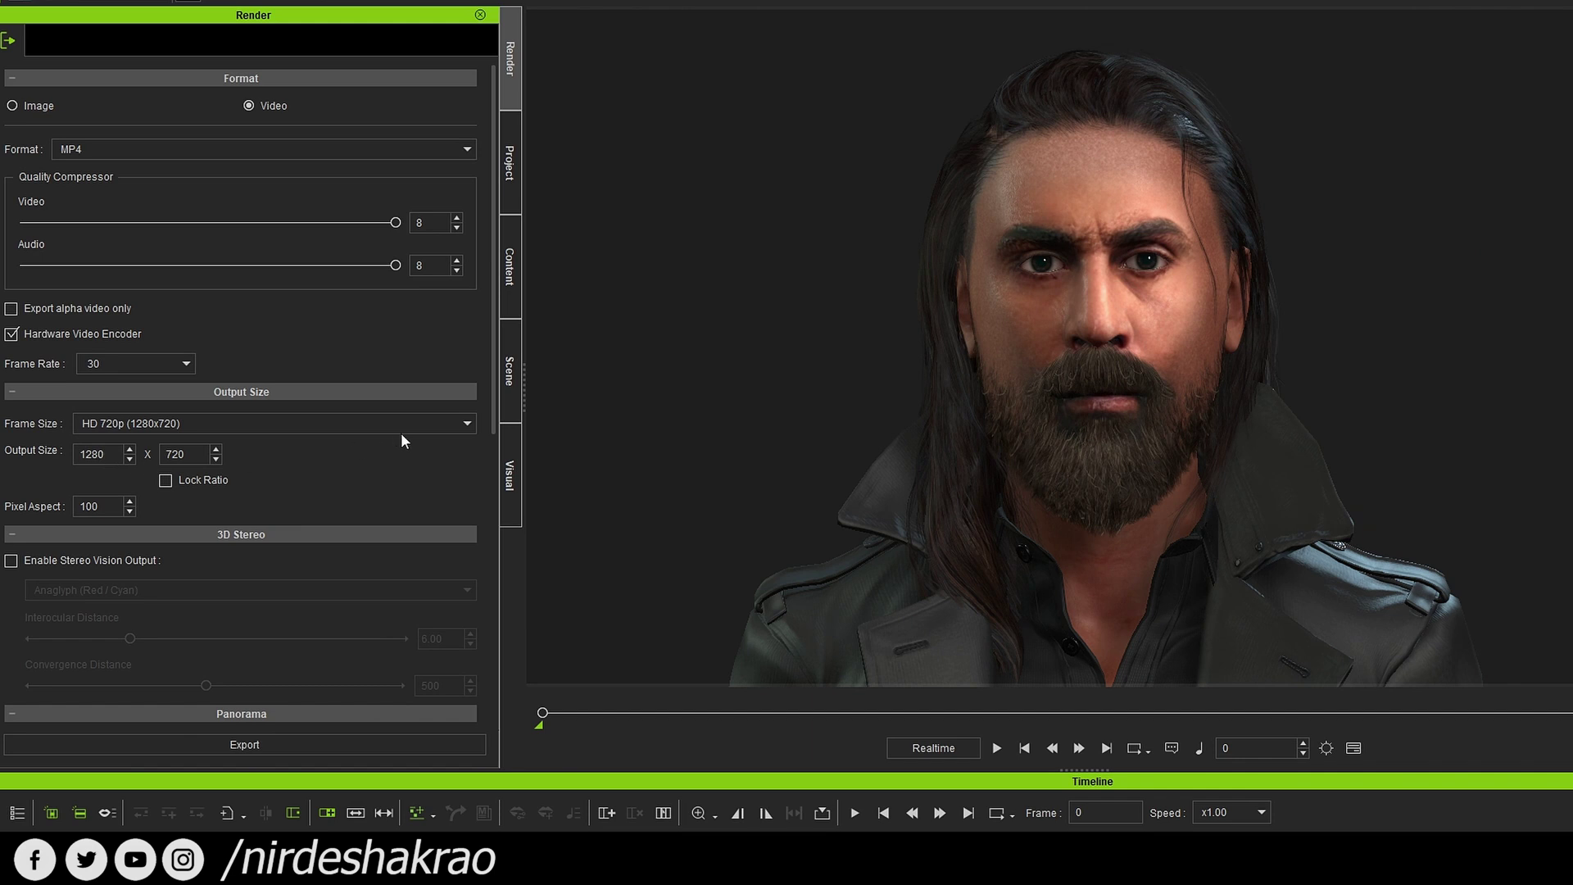
click(439, 425)
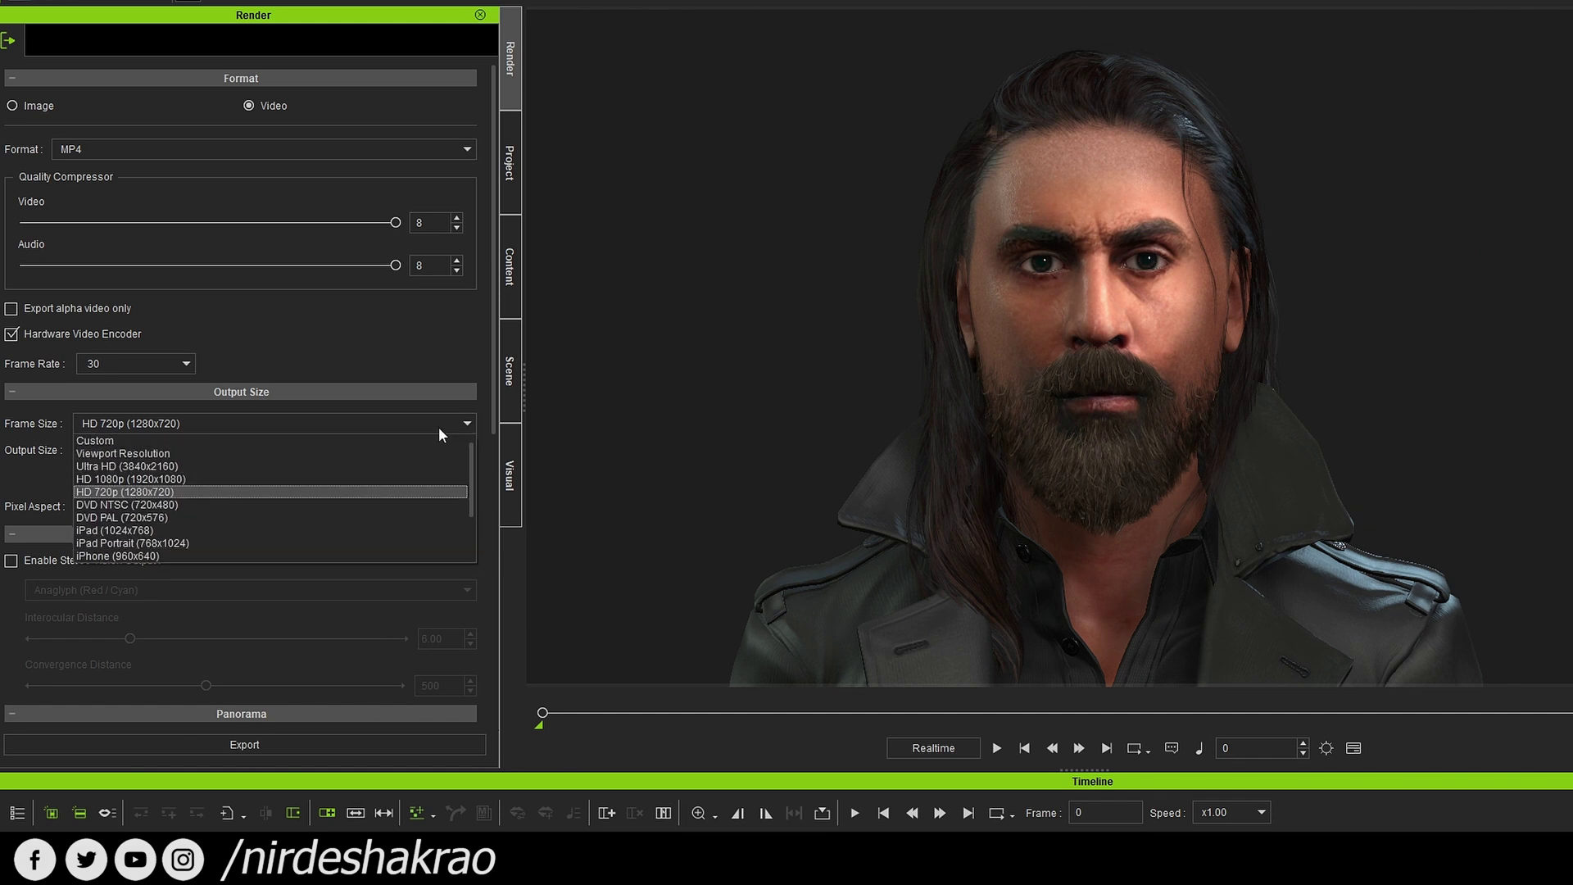
click(10, 462)
scroll(375, 598, down, 5)
scroll(371, 647, down, 3)
scroll(267, 680, down, 1)
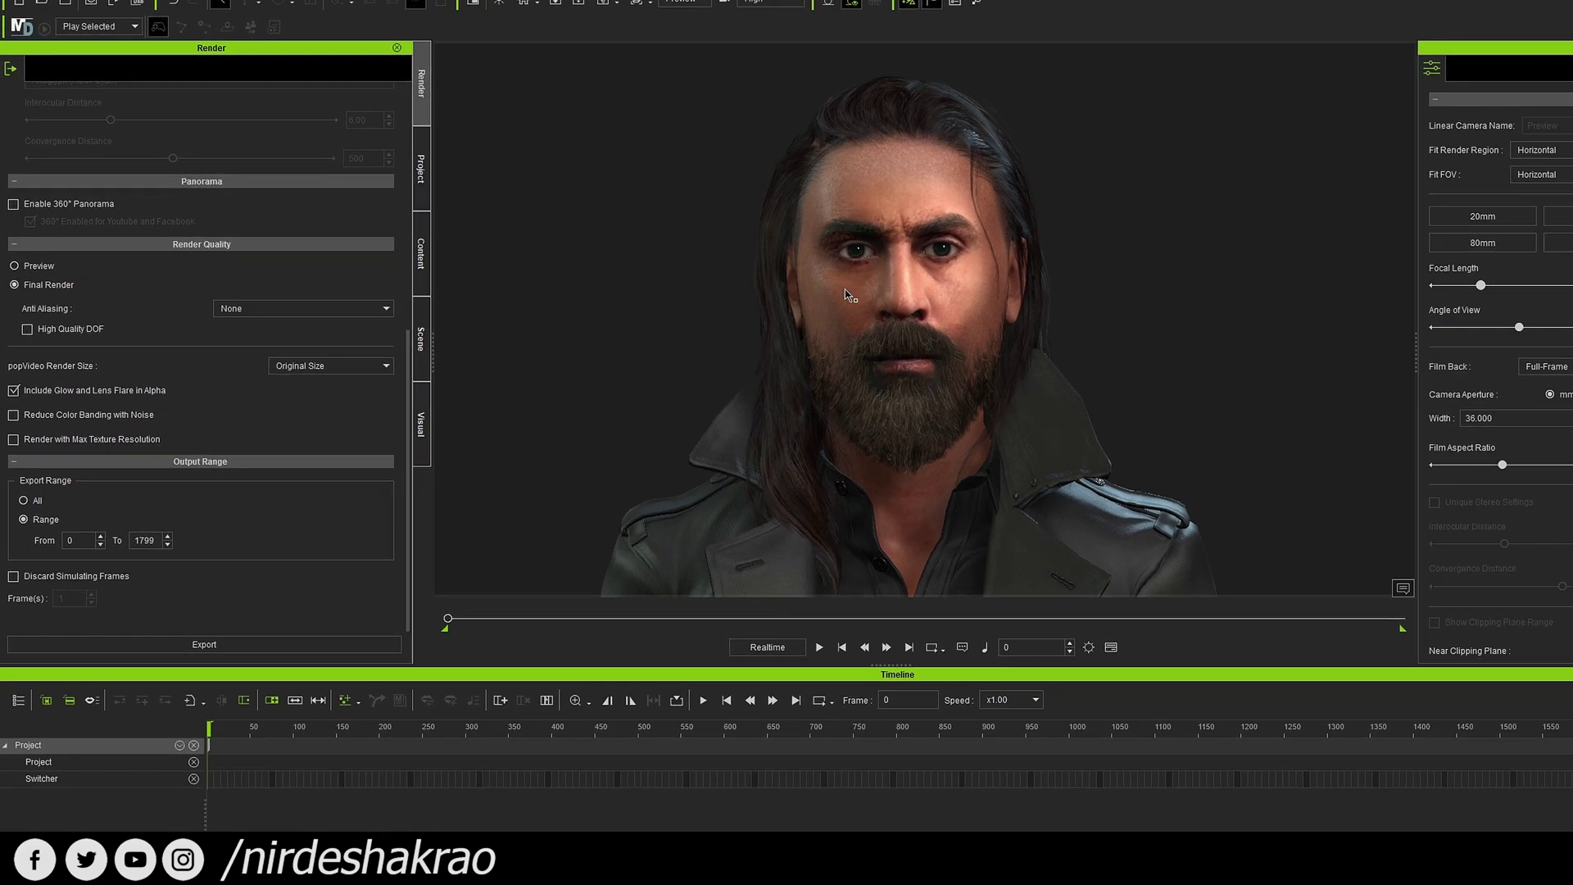
click(850, 294)
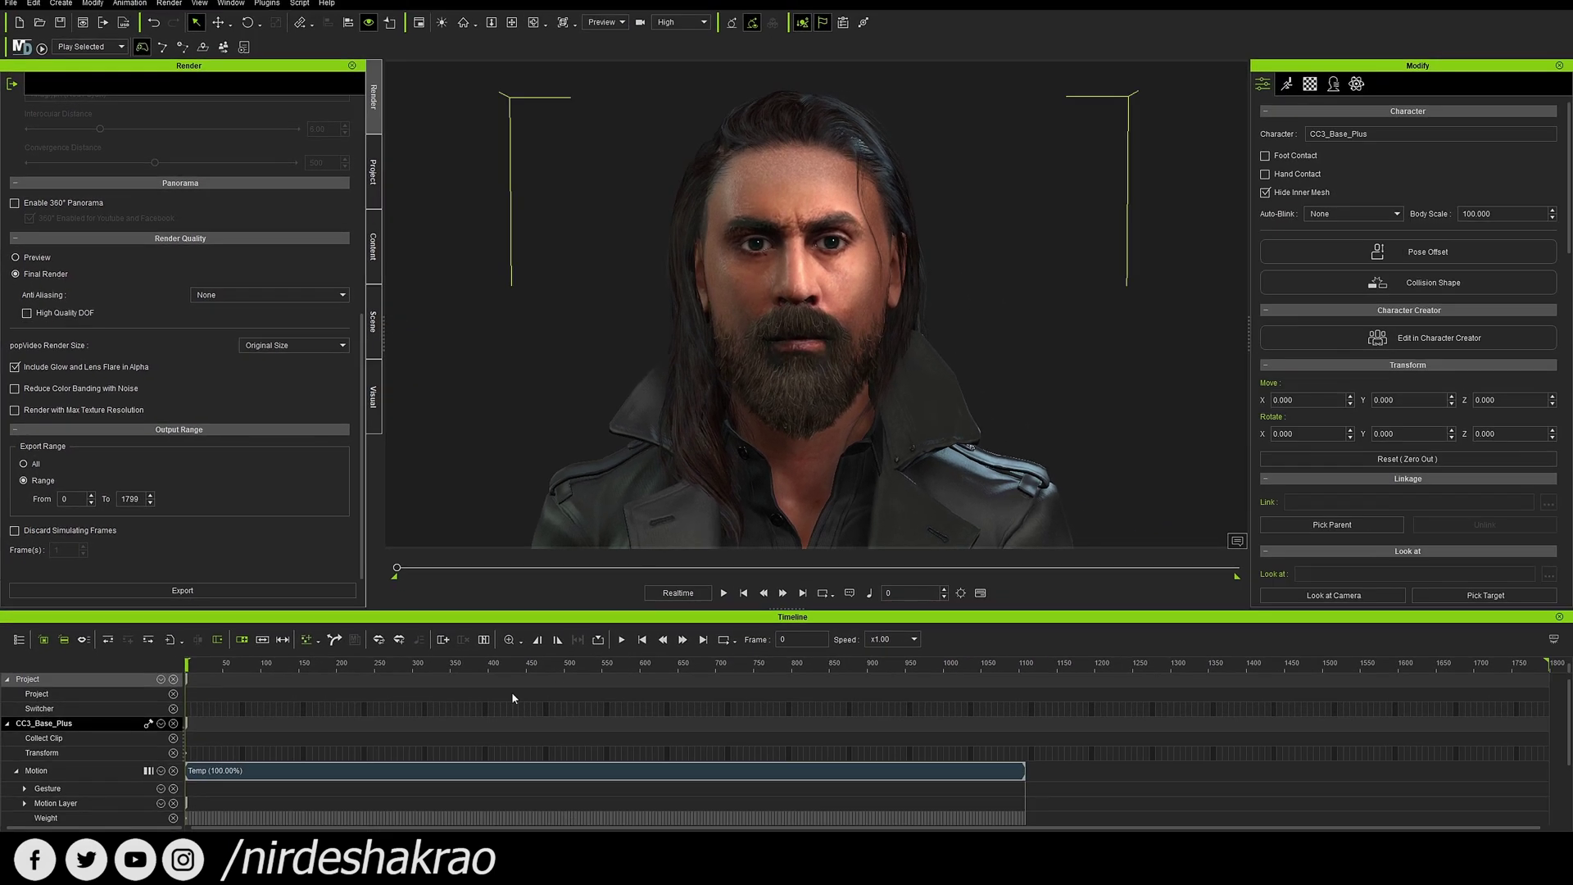
Find the voice clip's end frame and set the render Output Range end to 520.
scroll(365, 727, down, 5)
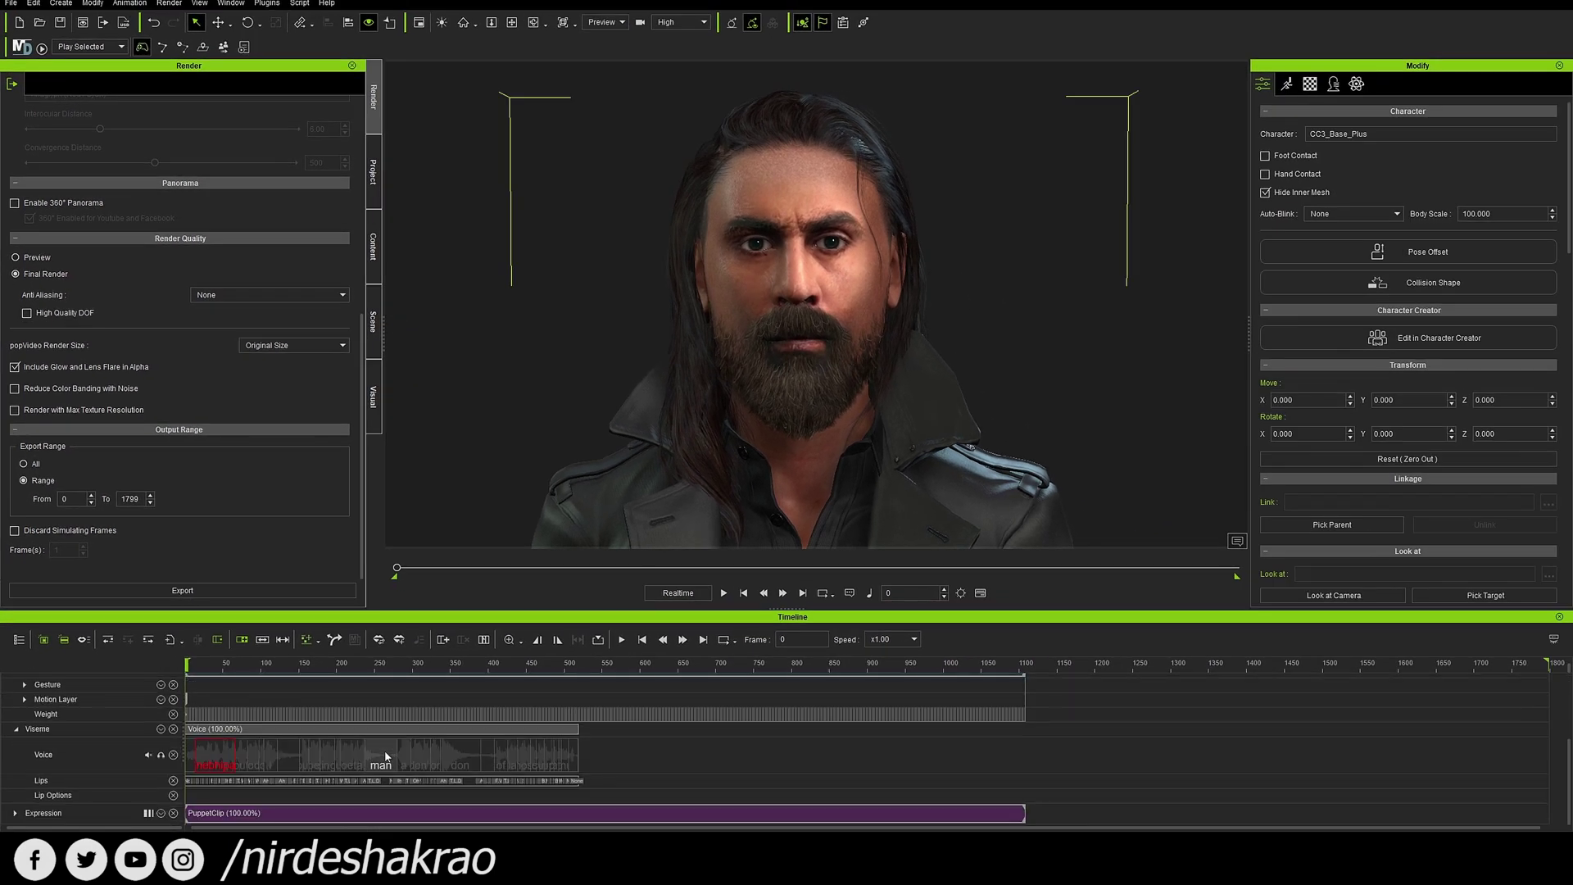
click(586, 675)
scroll(1010, 782, up, 3)
key(Left)
key(Left)
key(Left)
scroll(575, 728, down, 5)
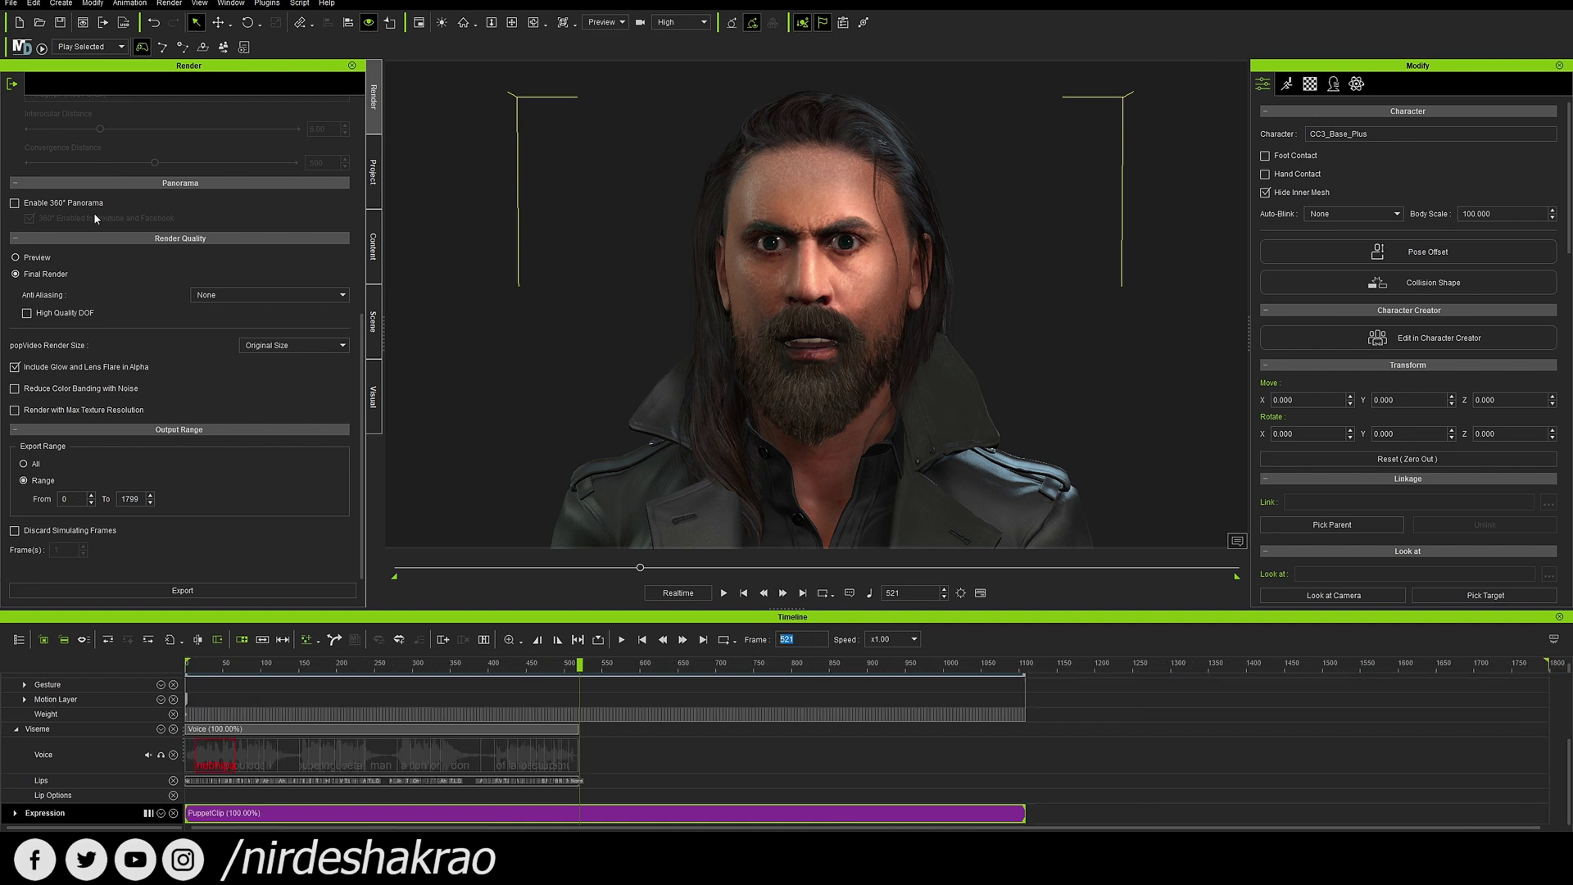
double_click(130, 498)
text(52)
Export the render as Animal_preview.mp4 and watch the finished video.
click(182, 589)
click(615, 334)
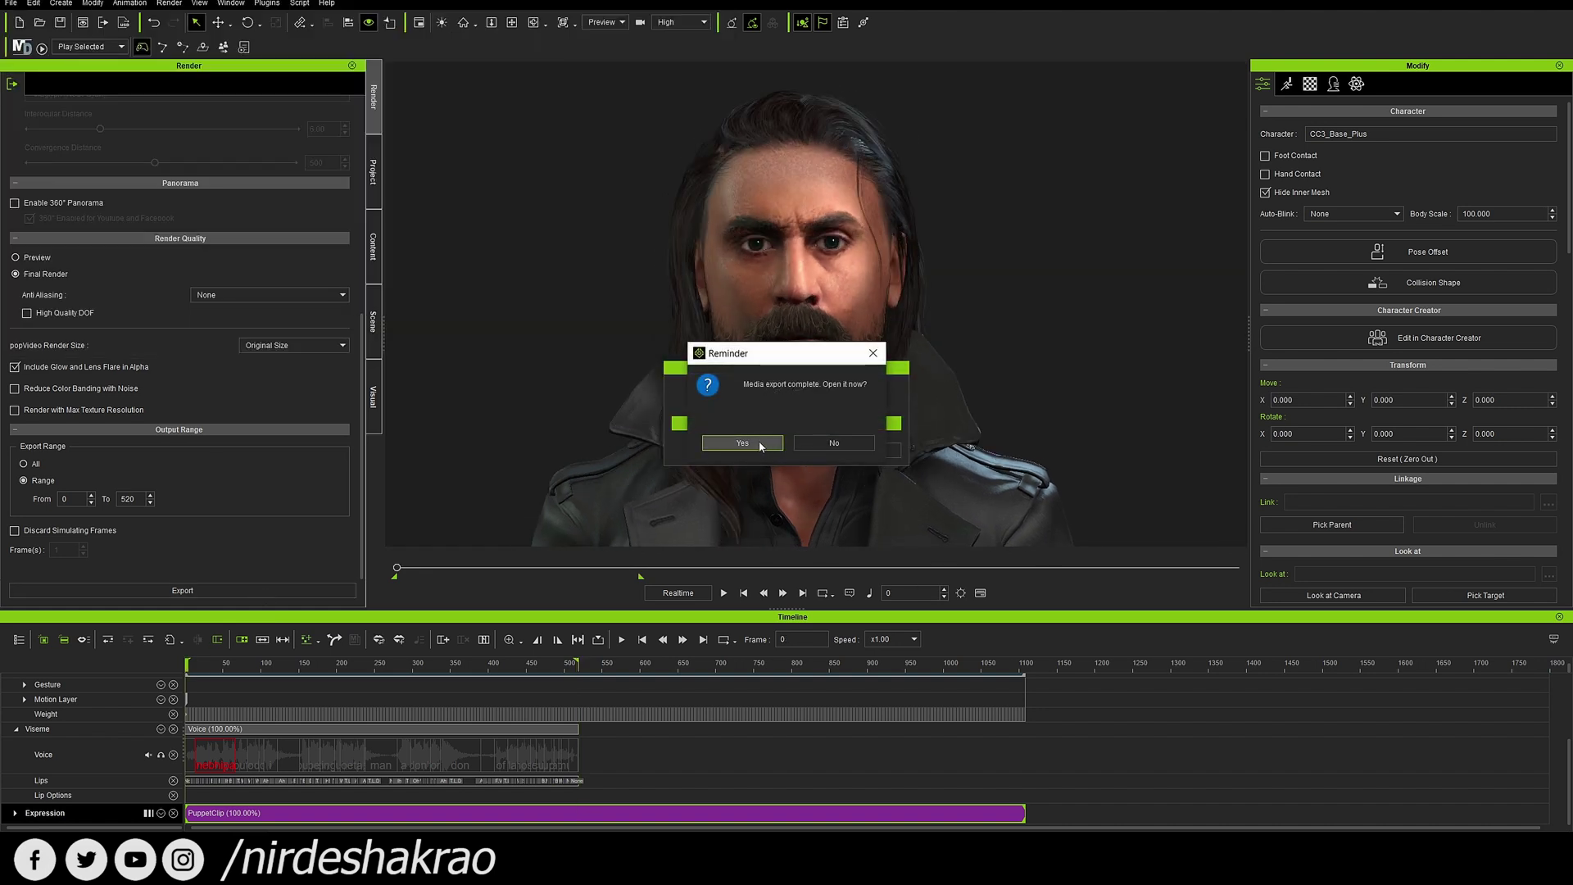
click(739, 446)
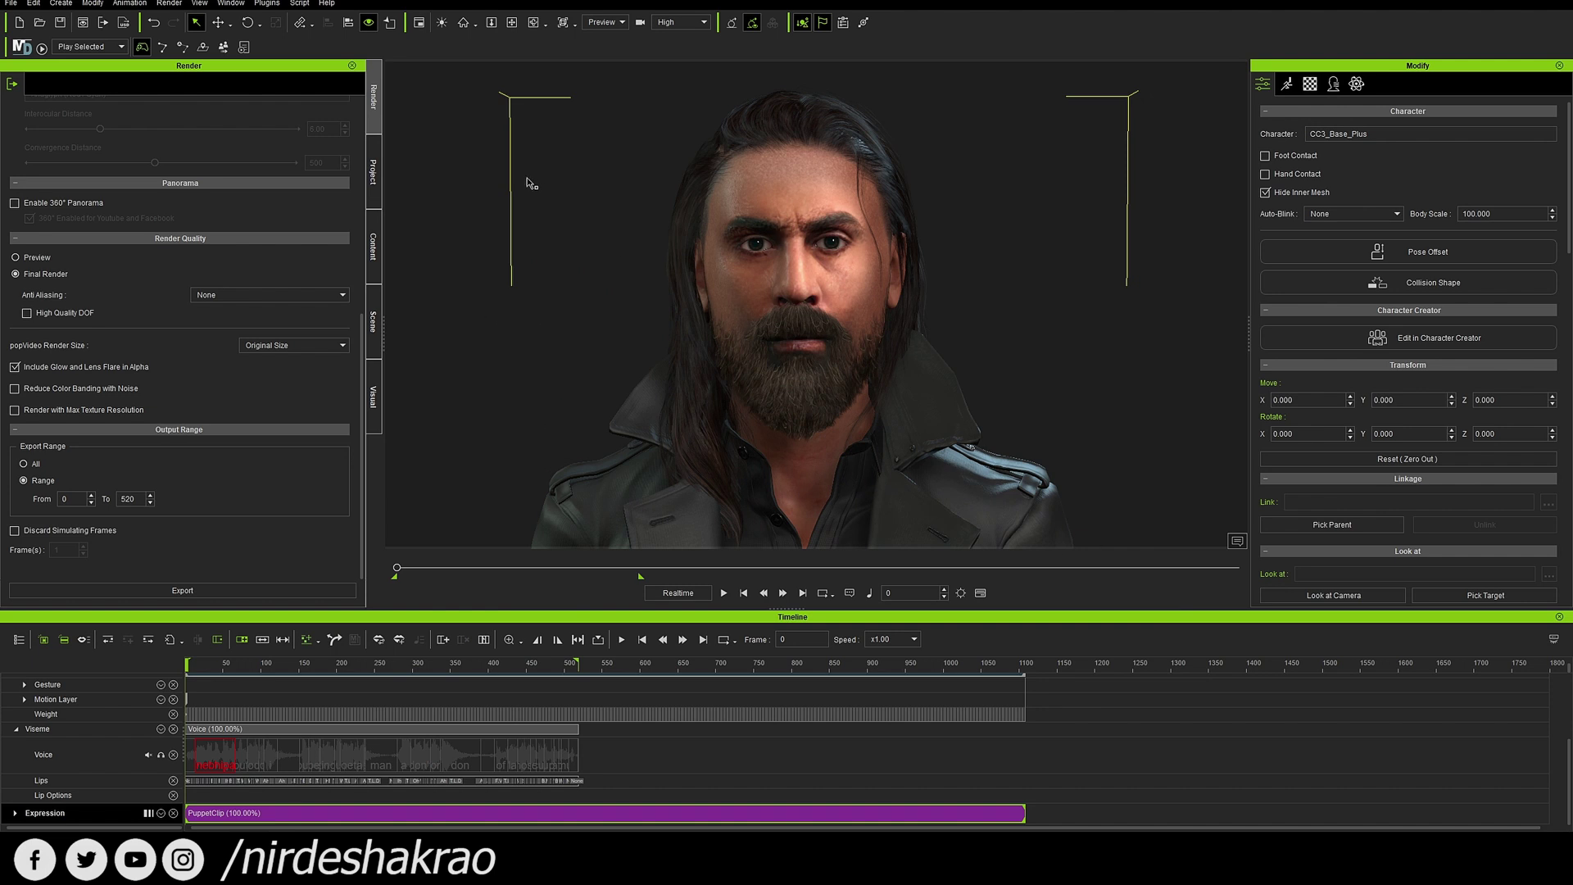
click(374, 246)
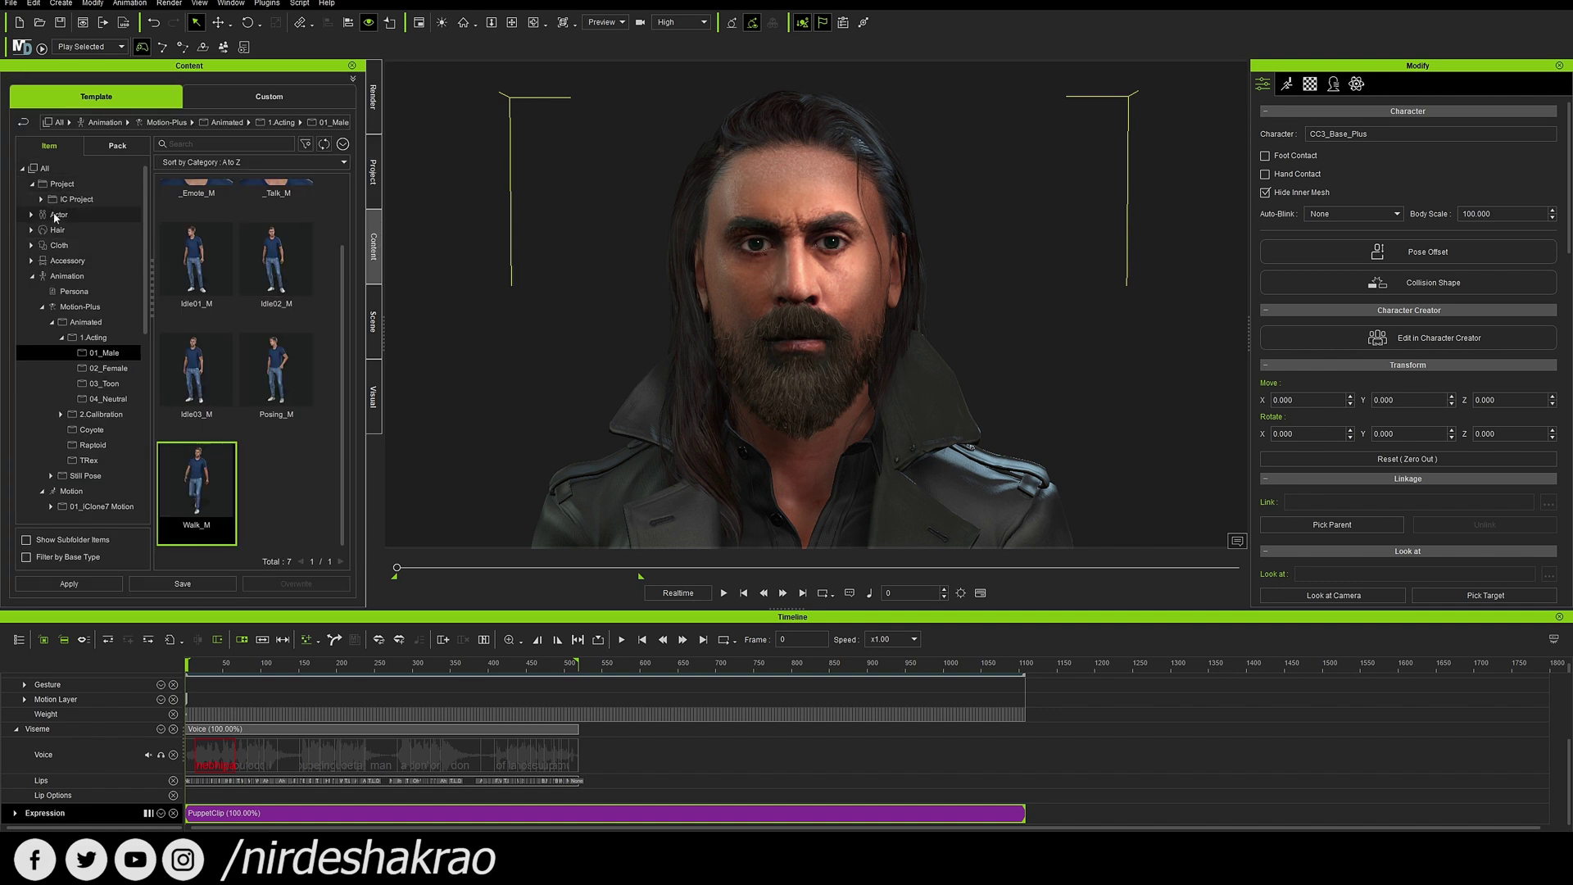
Apply the Light Room's Authority and then Exquisite presets to the scene, then stop playback.
click(32, 277)
double_click(196, 217)
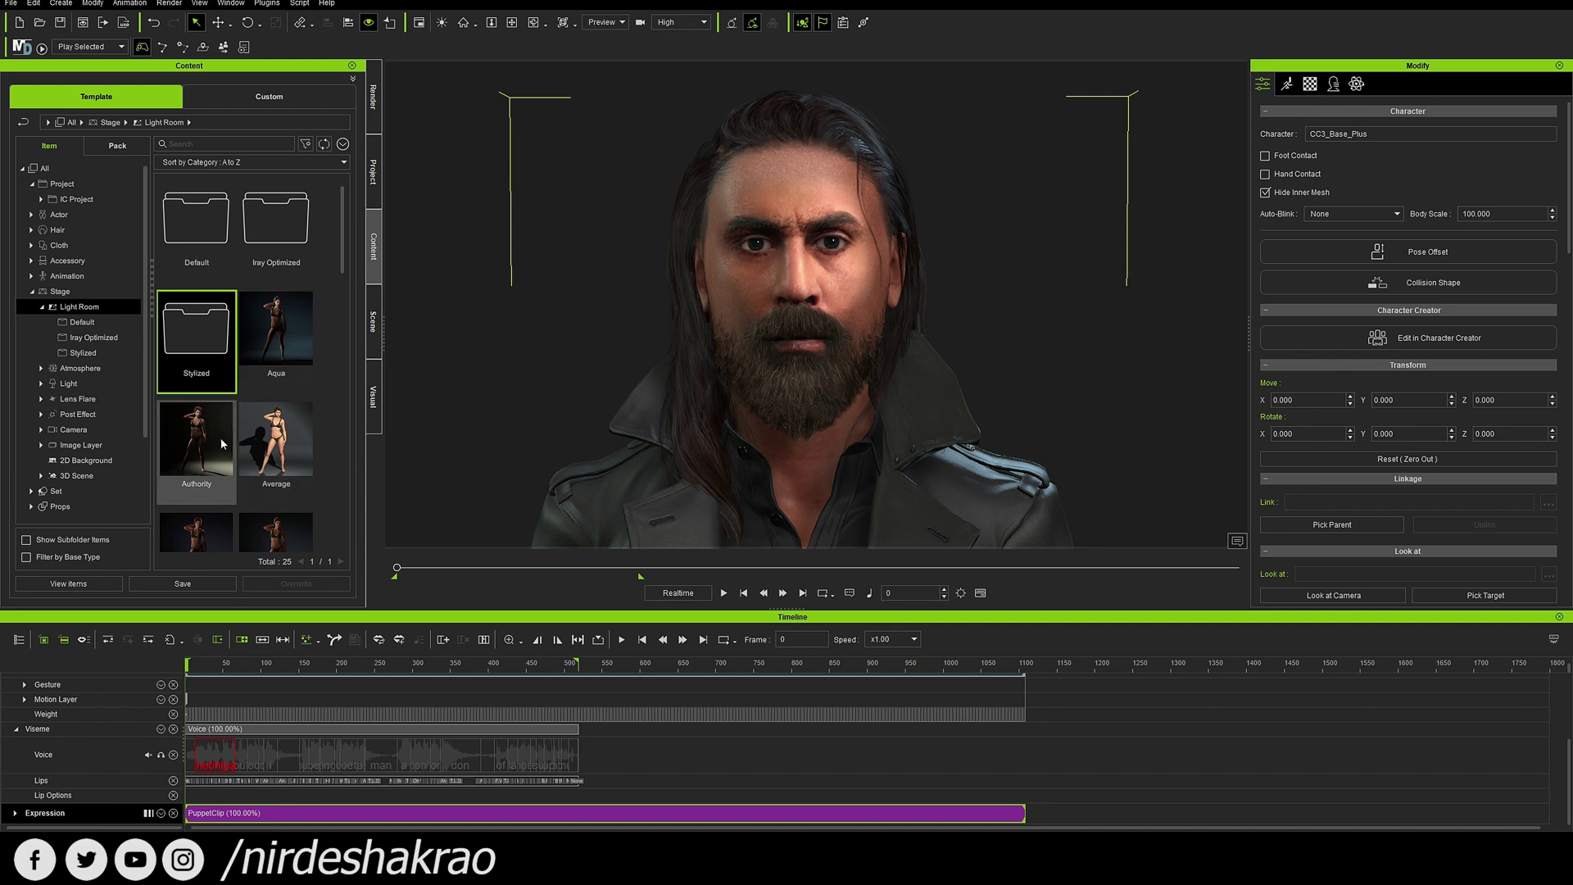
drag(217, 437, 463, 395)
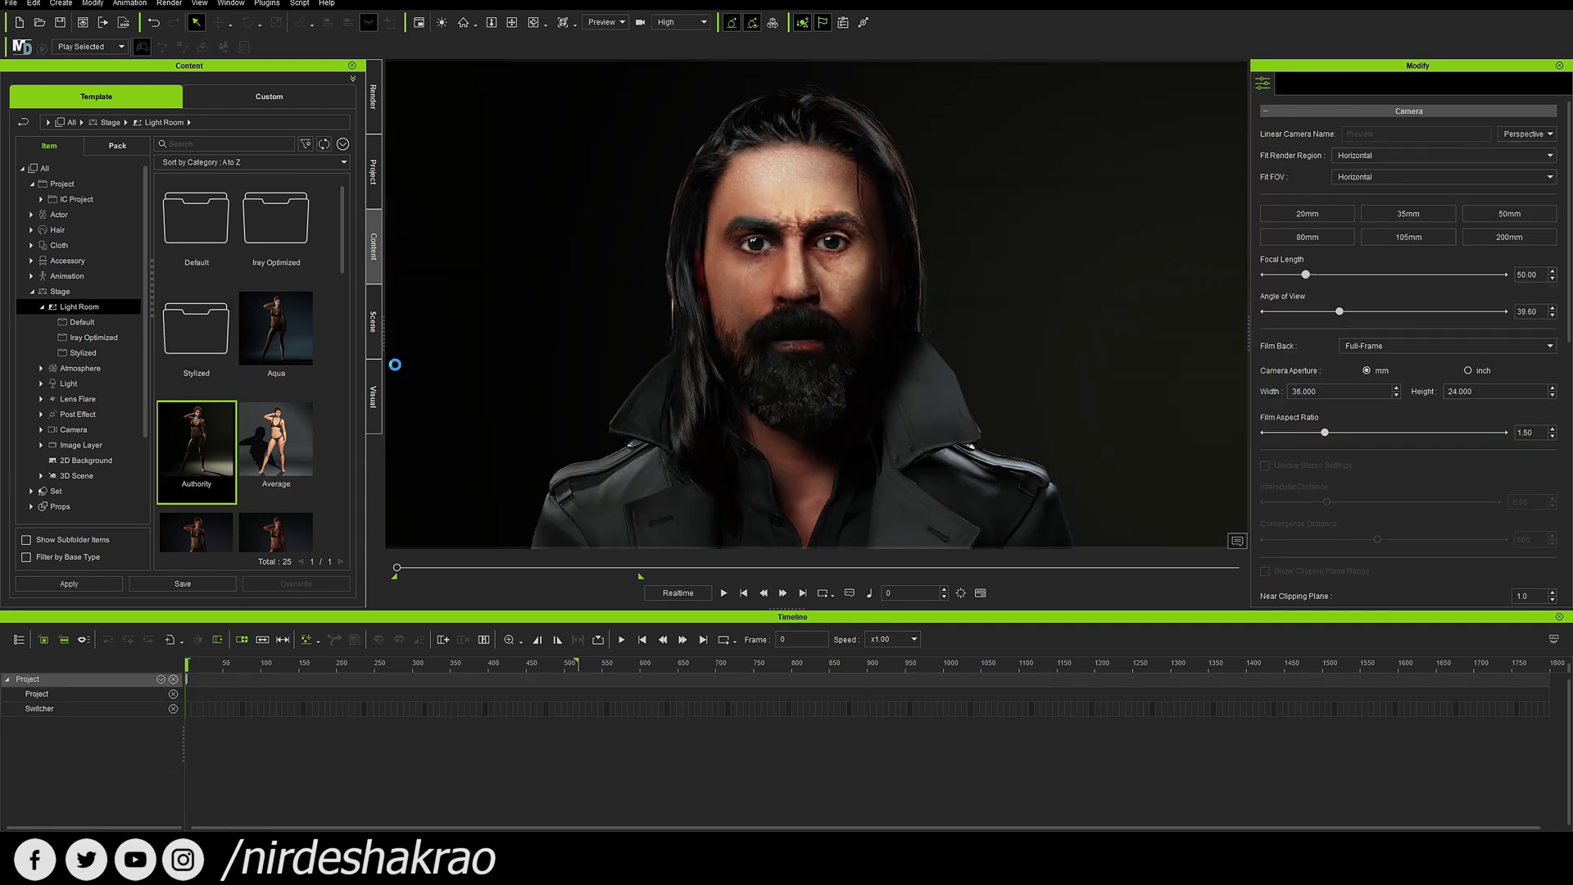
drag(276, 344, 503, 358)
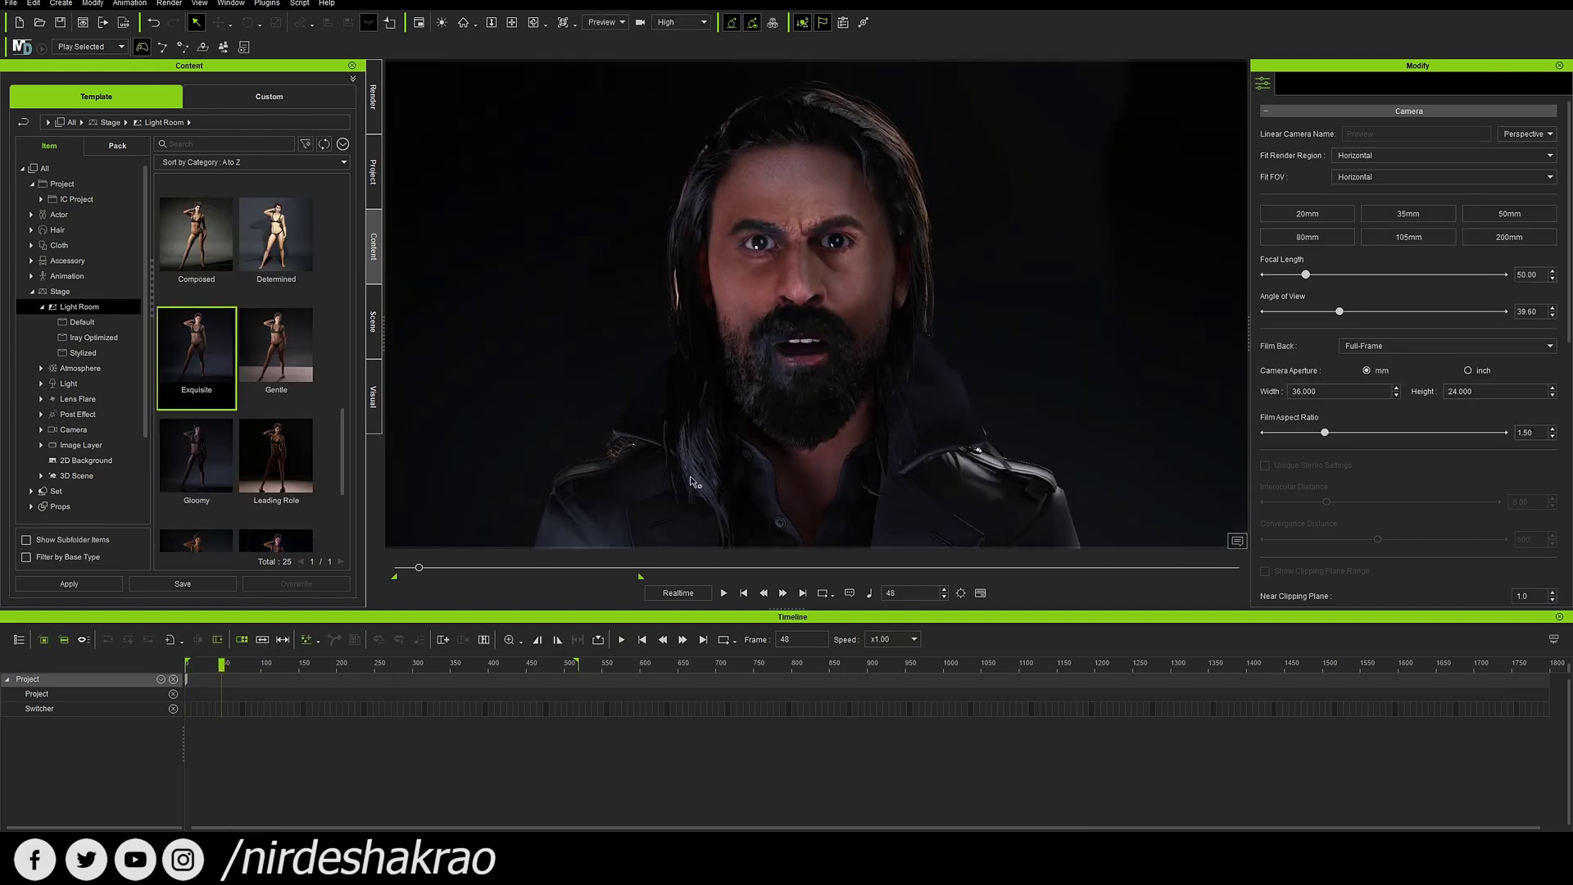
key(space)
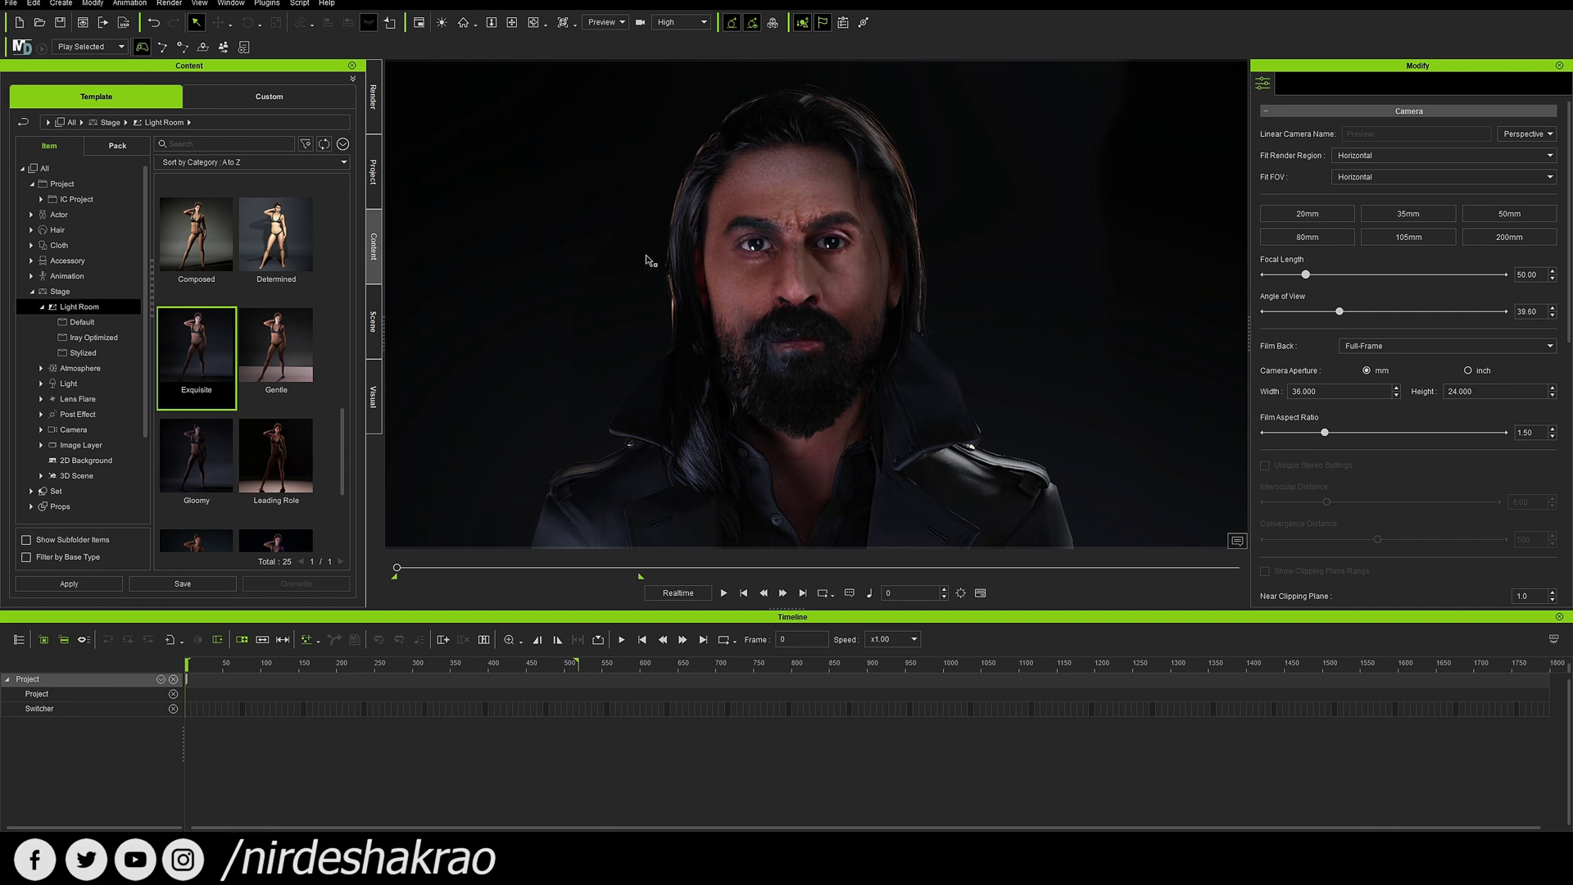
click(170, 4)
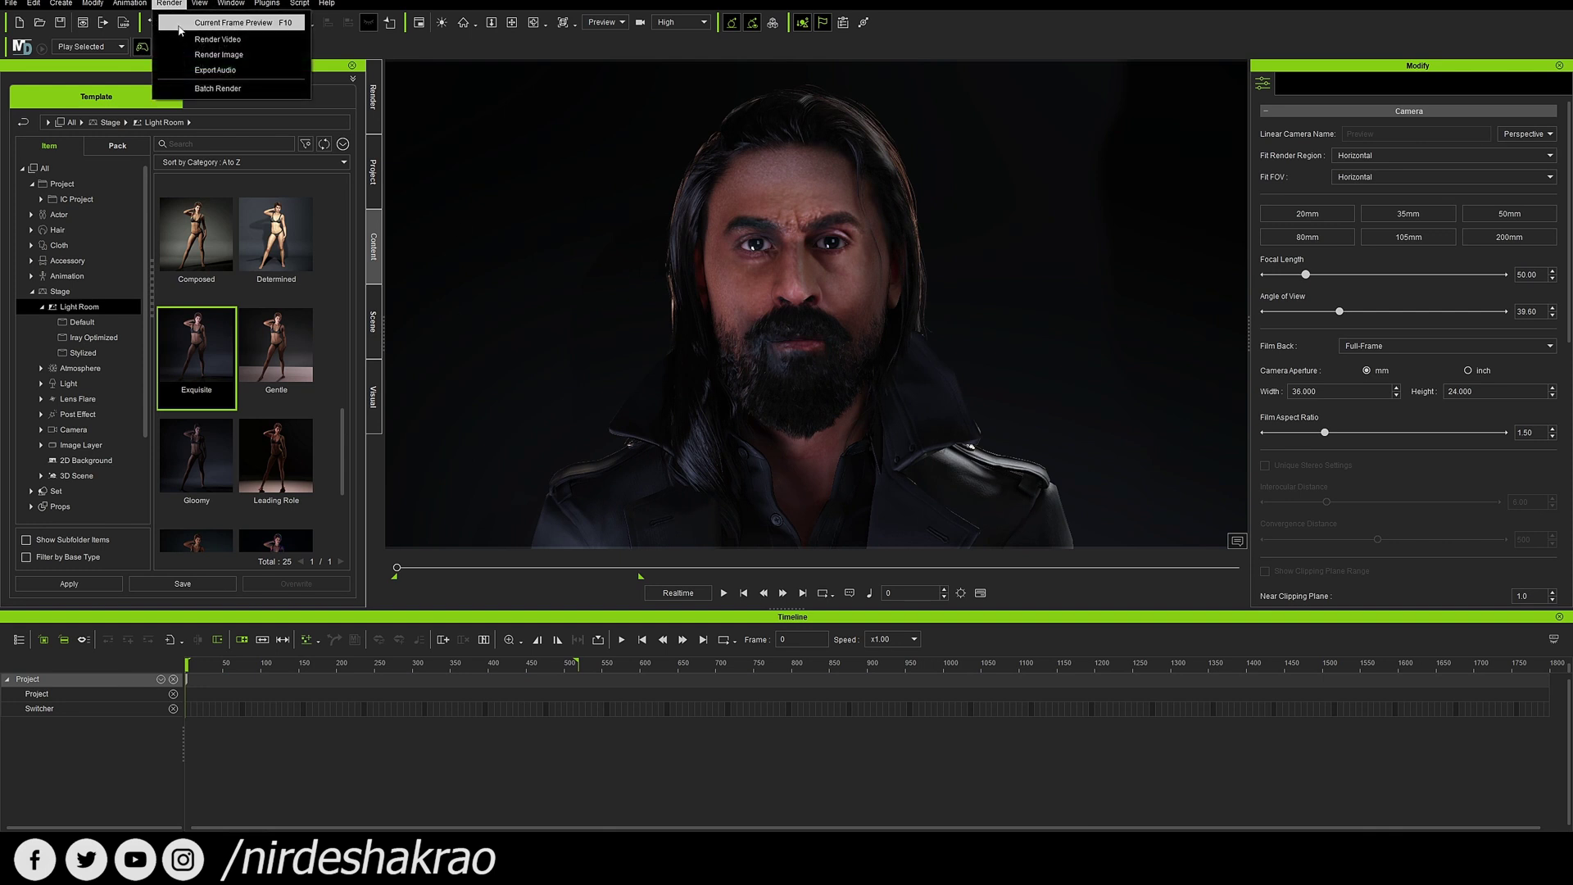
Set the video render frame size to HD 1080p.
click(218, 39)
scroll(49, 319, up, 5)
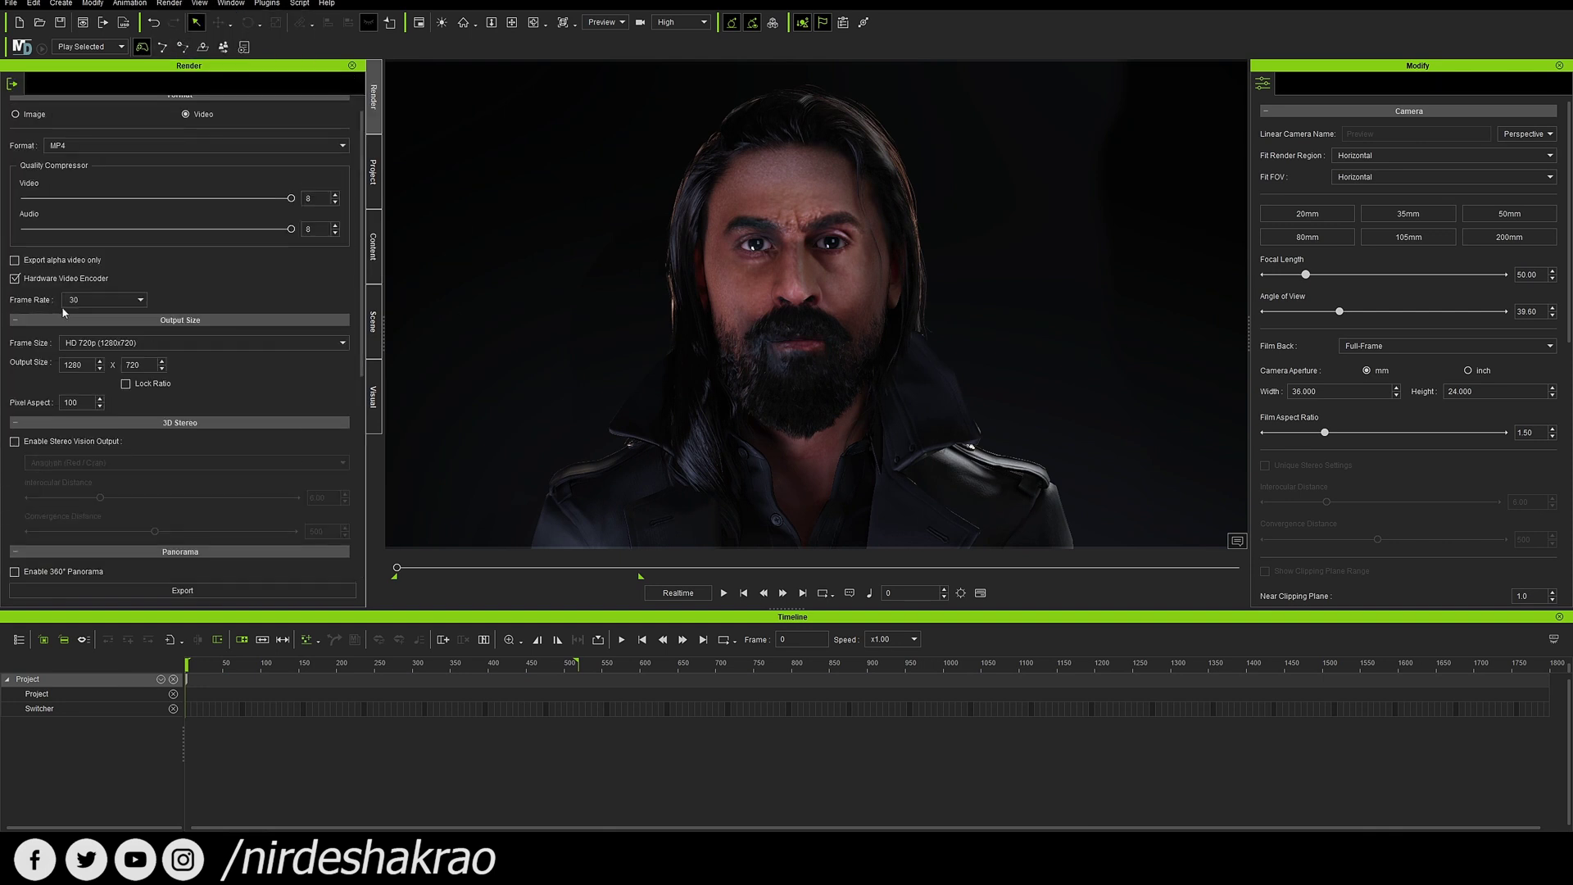
scroll(66, 305, up, 1)
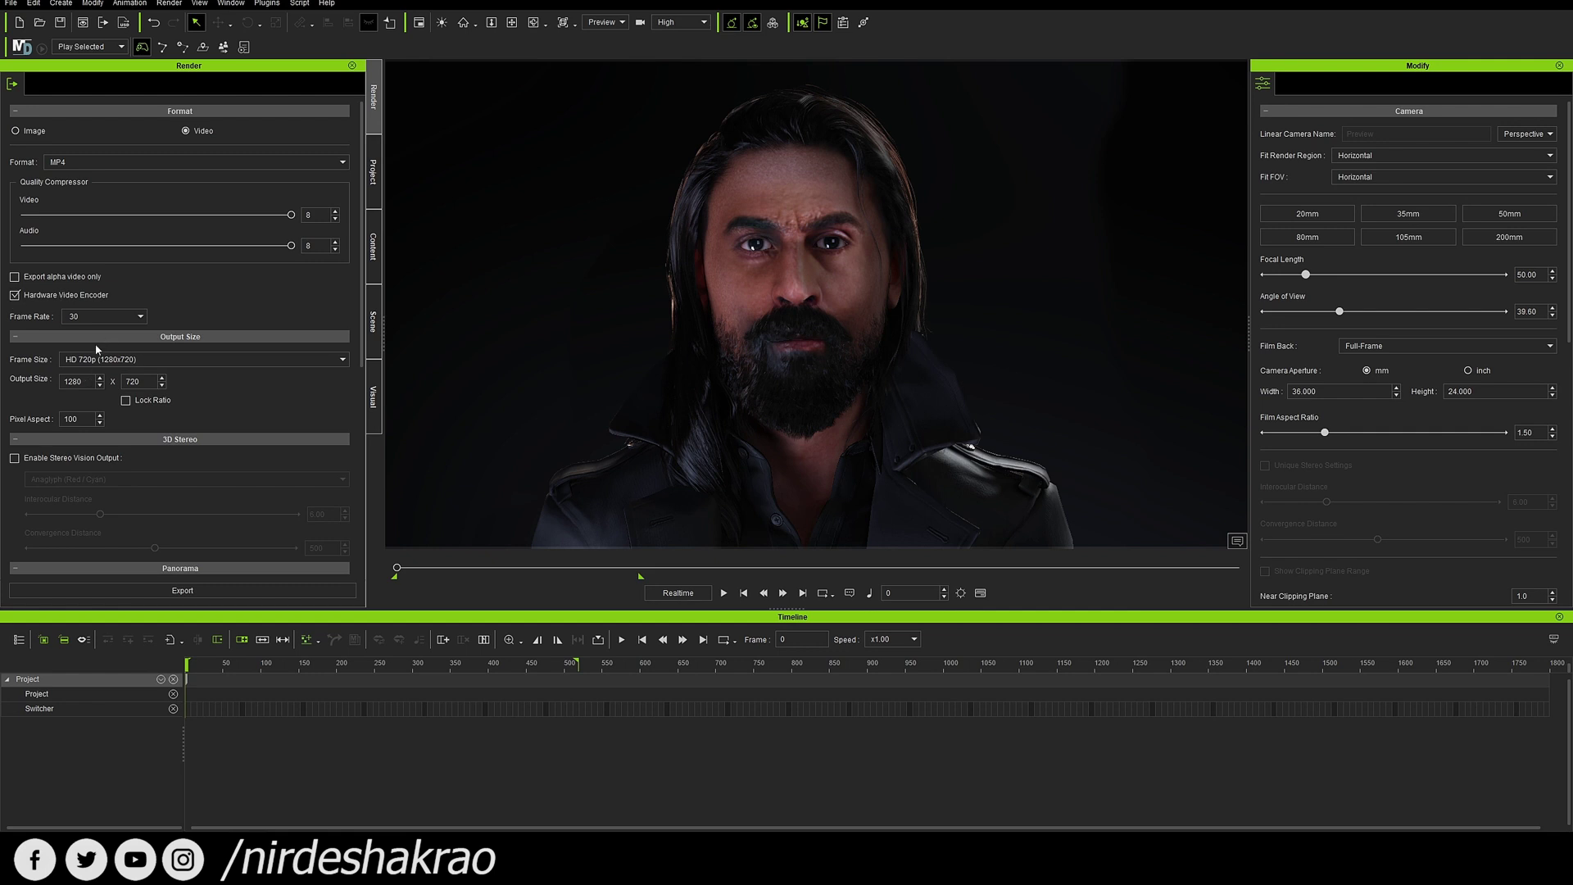
click(245, 363)
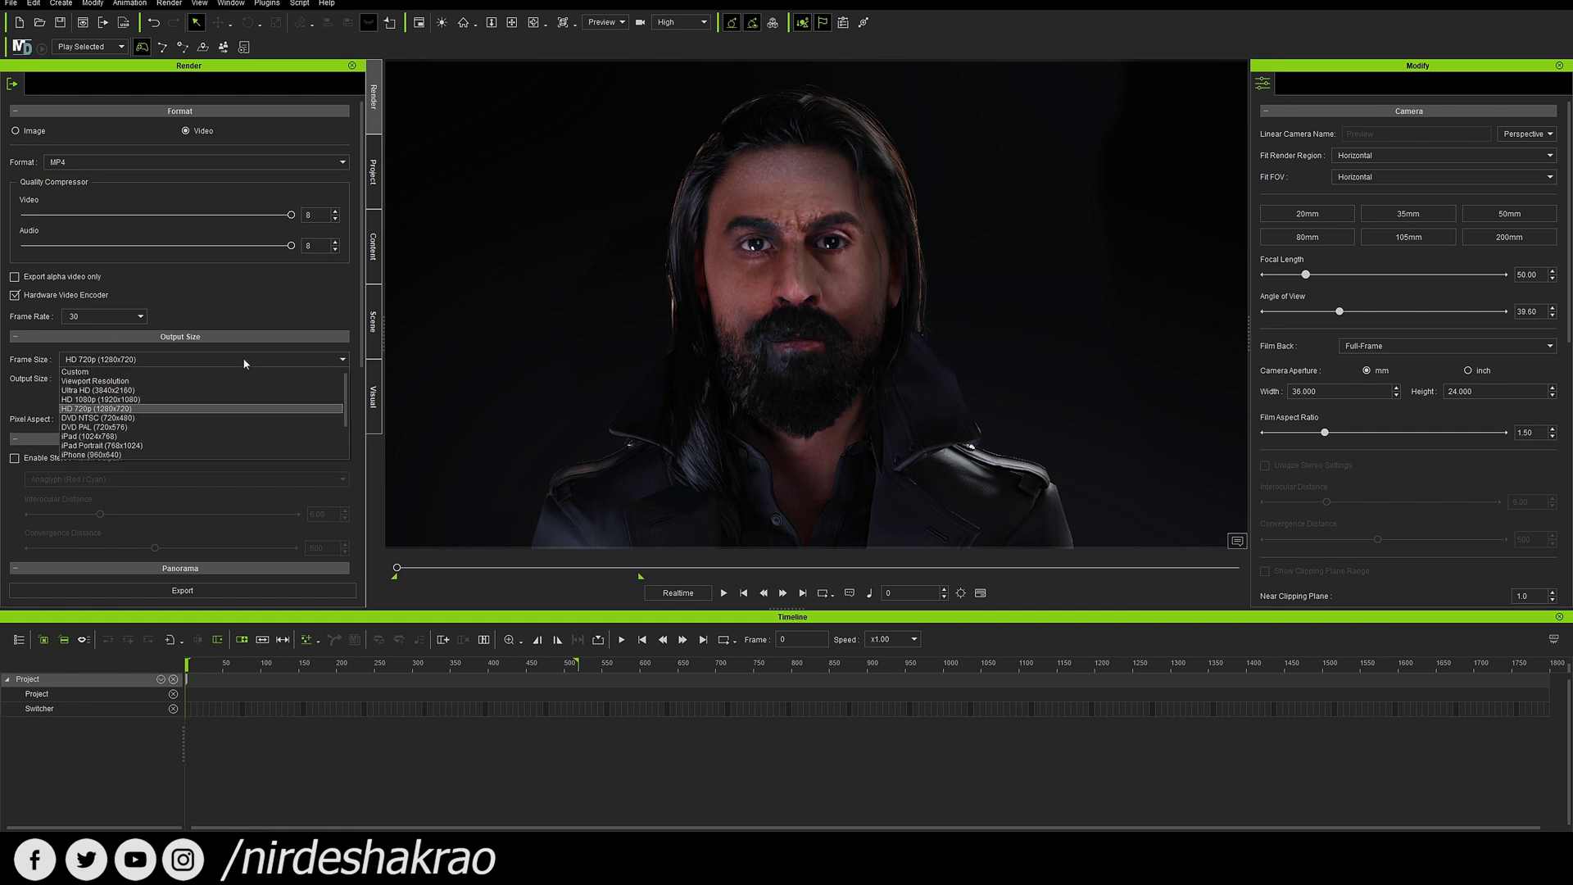
click(182, 398)
Enable High Quality DOF, High (3x3) anti-aliasing, Reduce Color Banding and Max Texture.
scroll(182, 401, down, 3)
scroll(144, 453, down, 2)
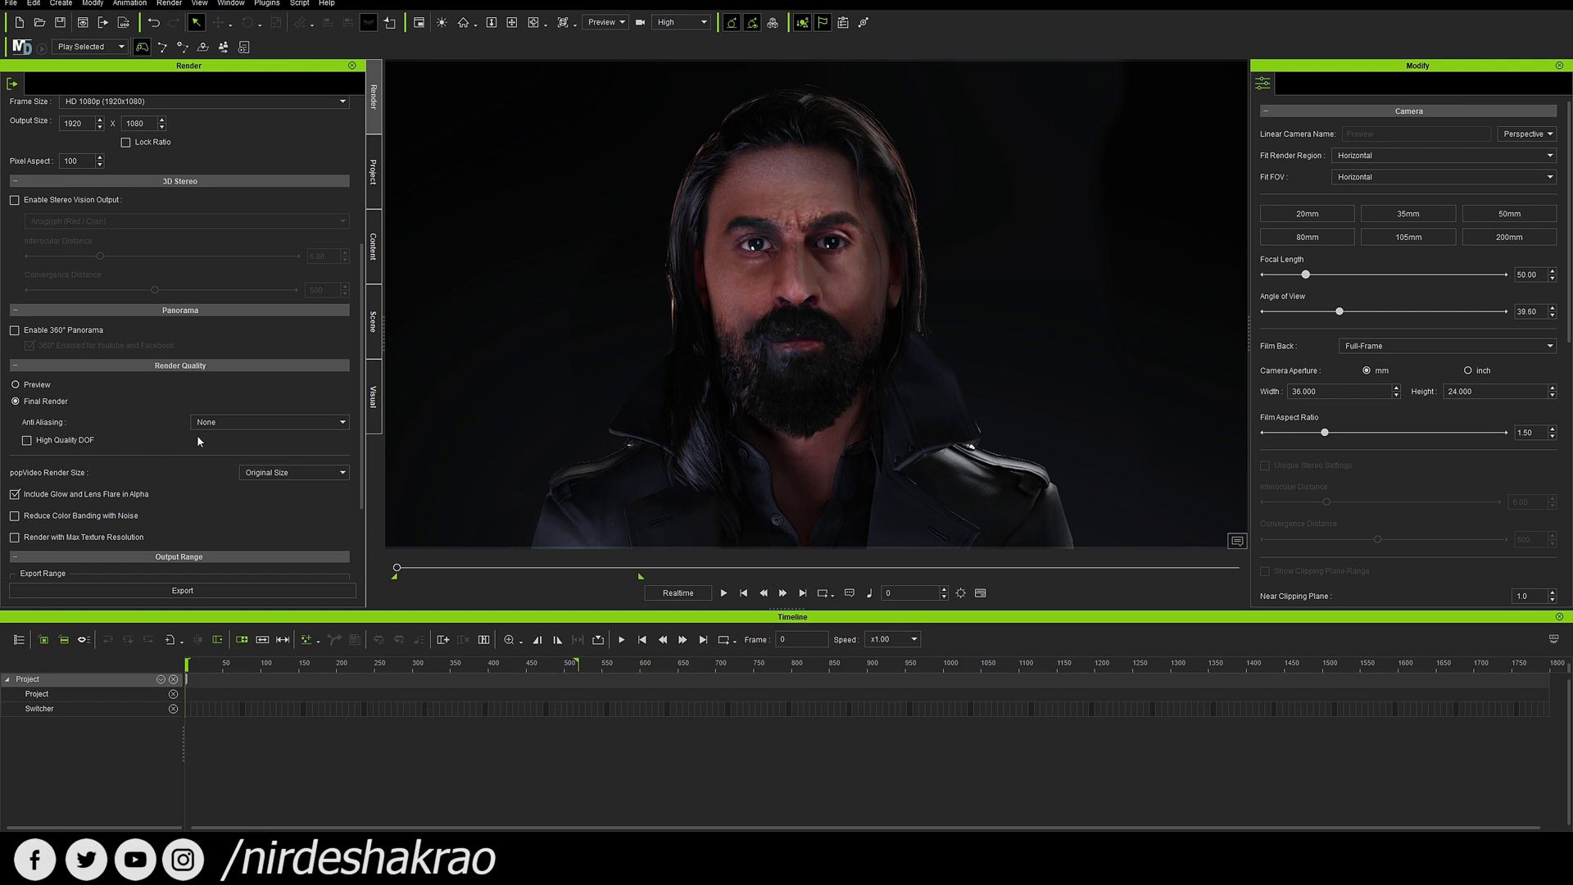
click(27, 439)
click(326, 422)
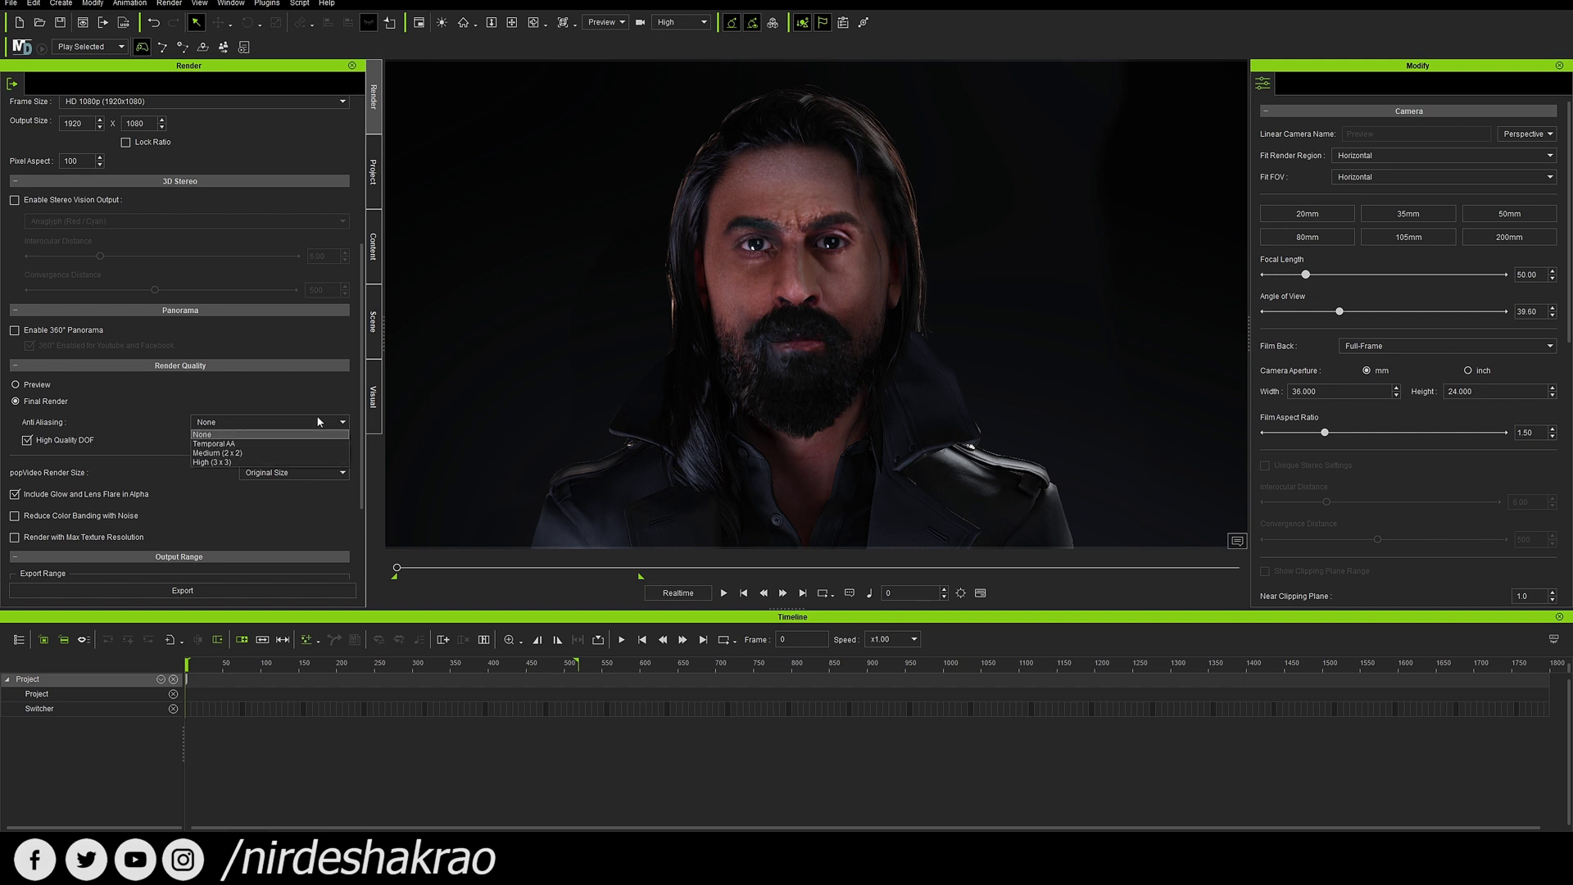
click(244, 462)
scroll(216, 450, down, 3)
click(201, 442)
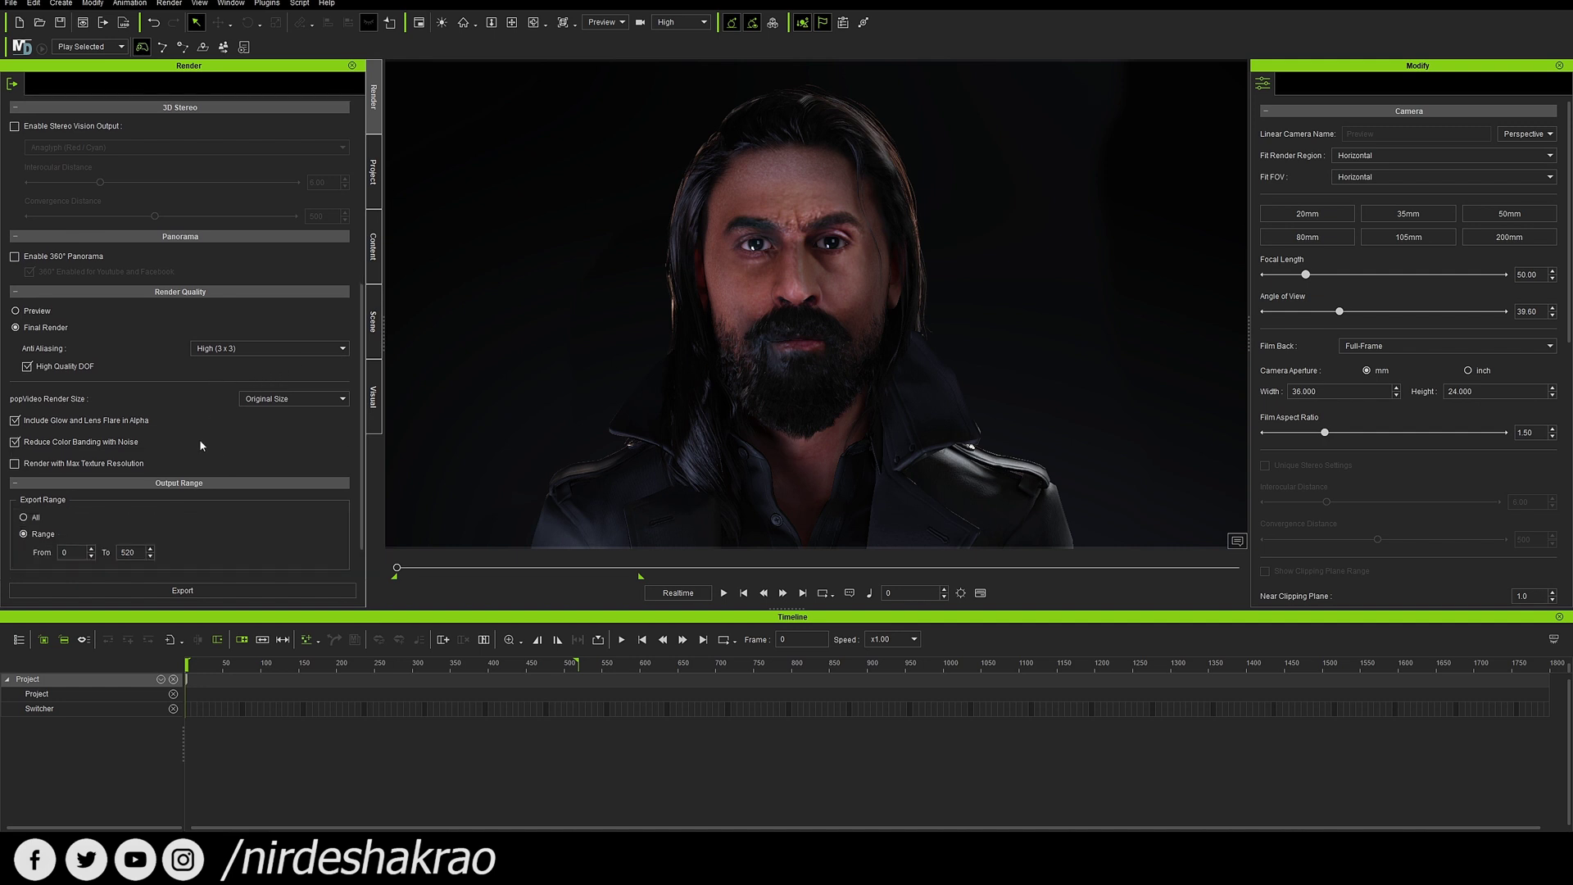
click(16, 465)
Export the 1080p MP4 of frames 0–520 and open the finished video.
scroll(197, 516, down, 2)
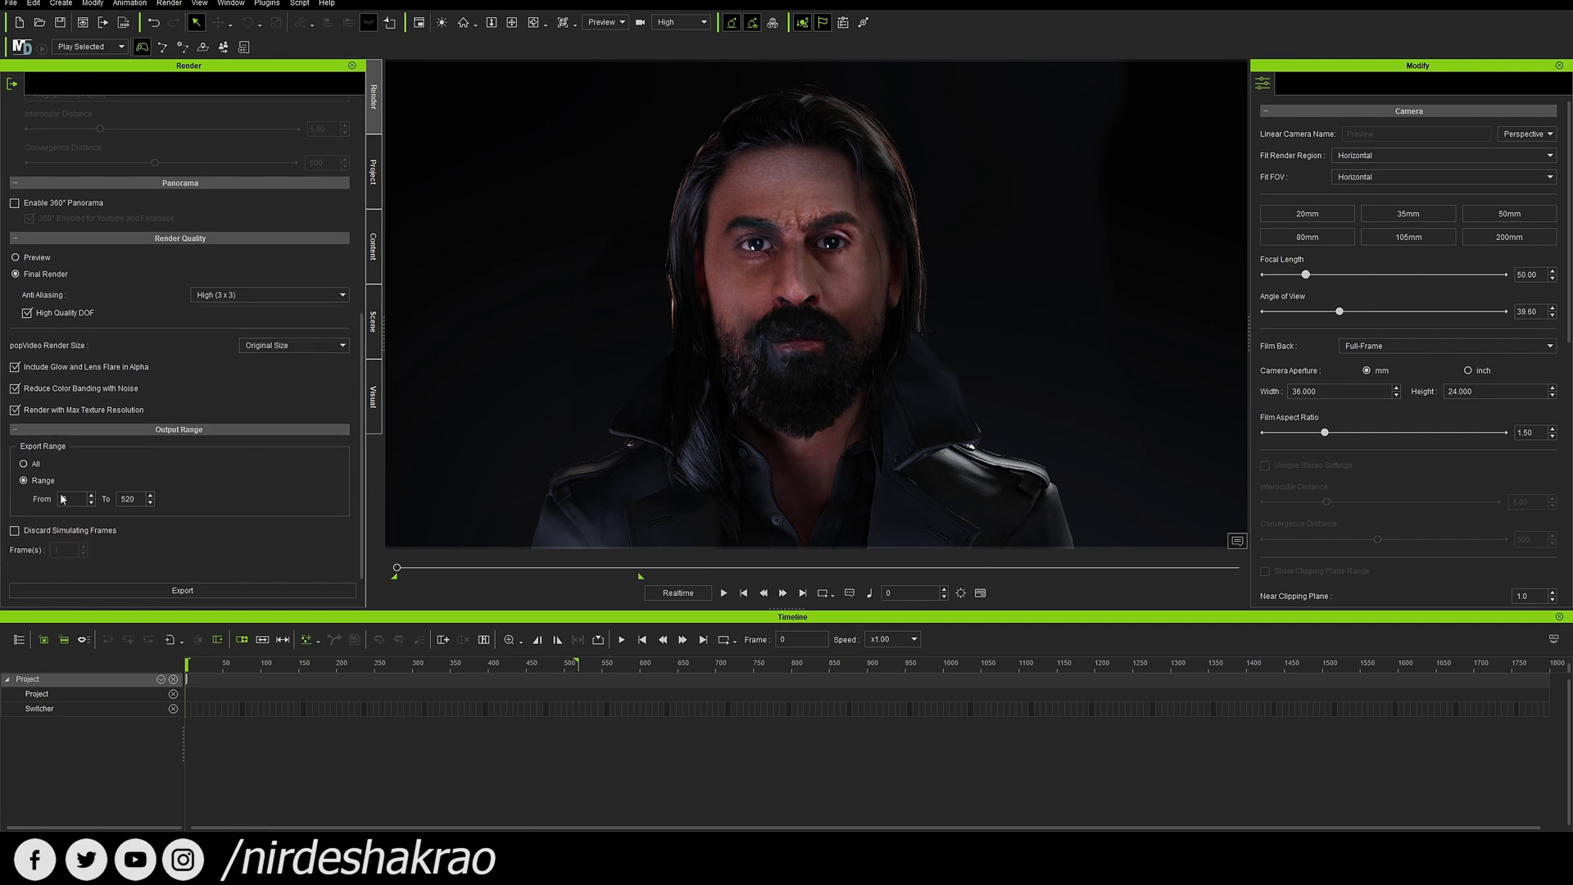
click(191, 593)
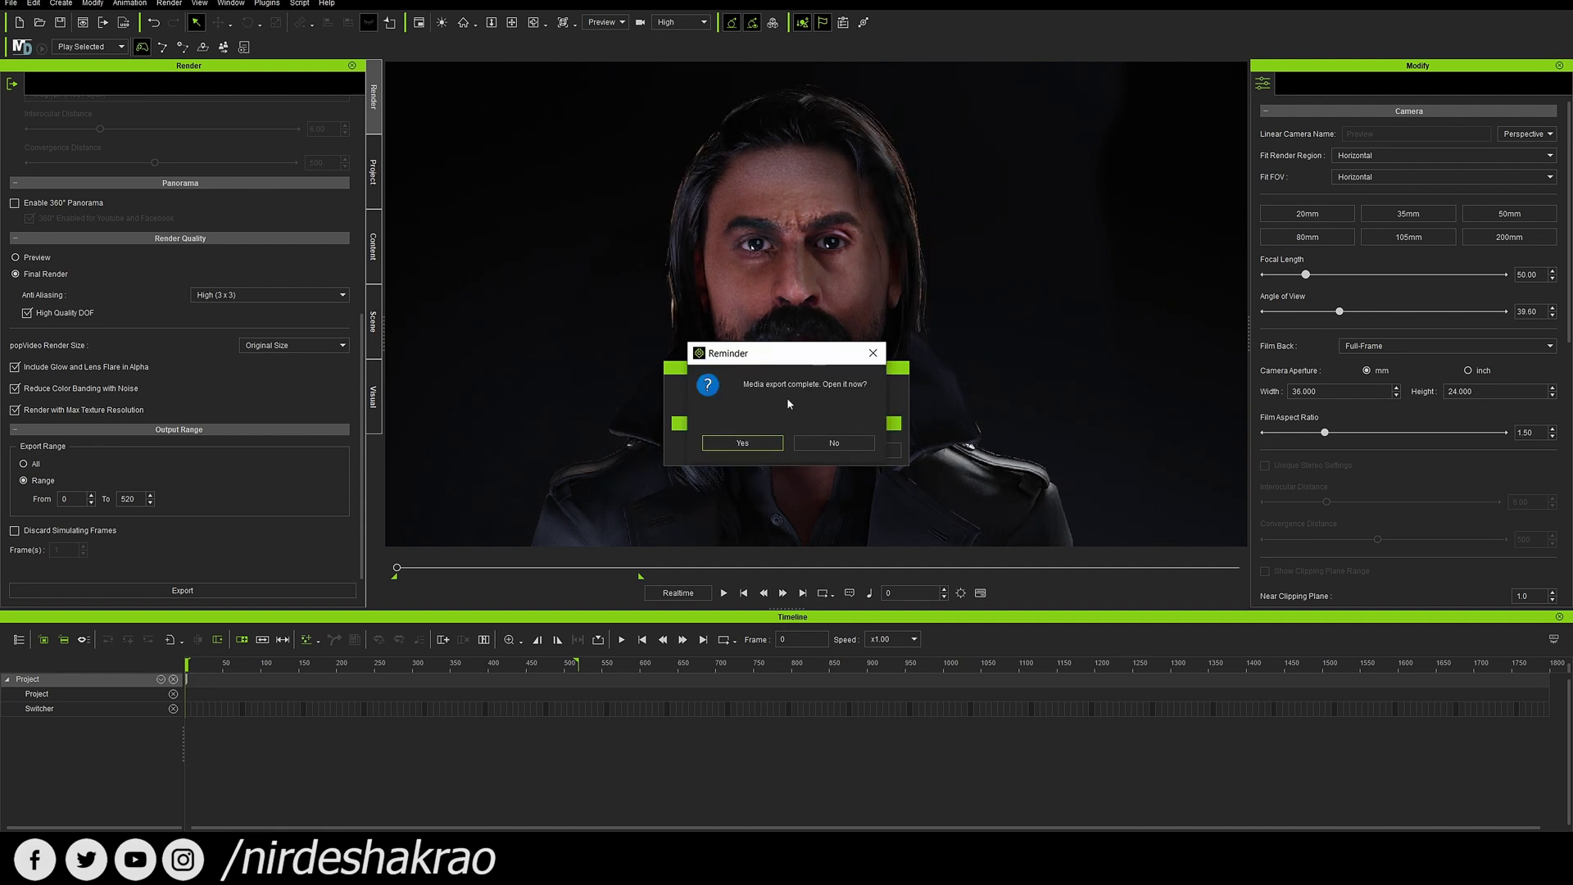
click(760, 442)
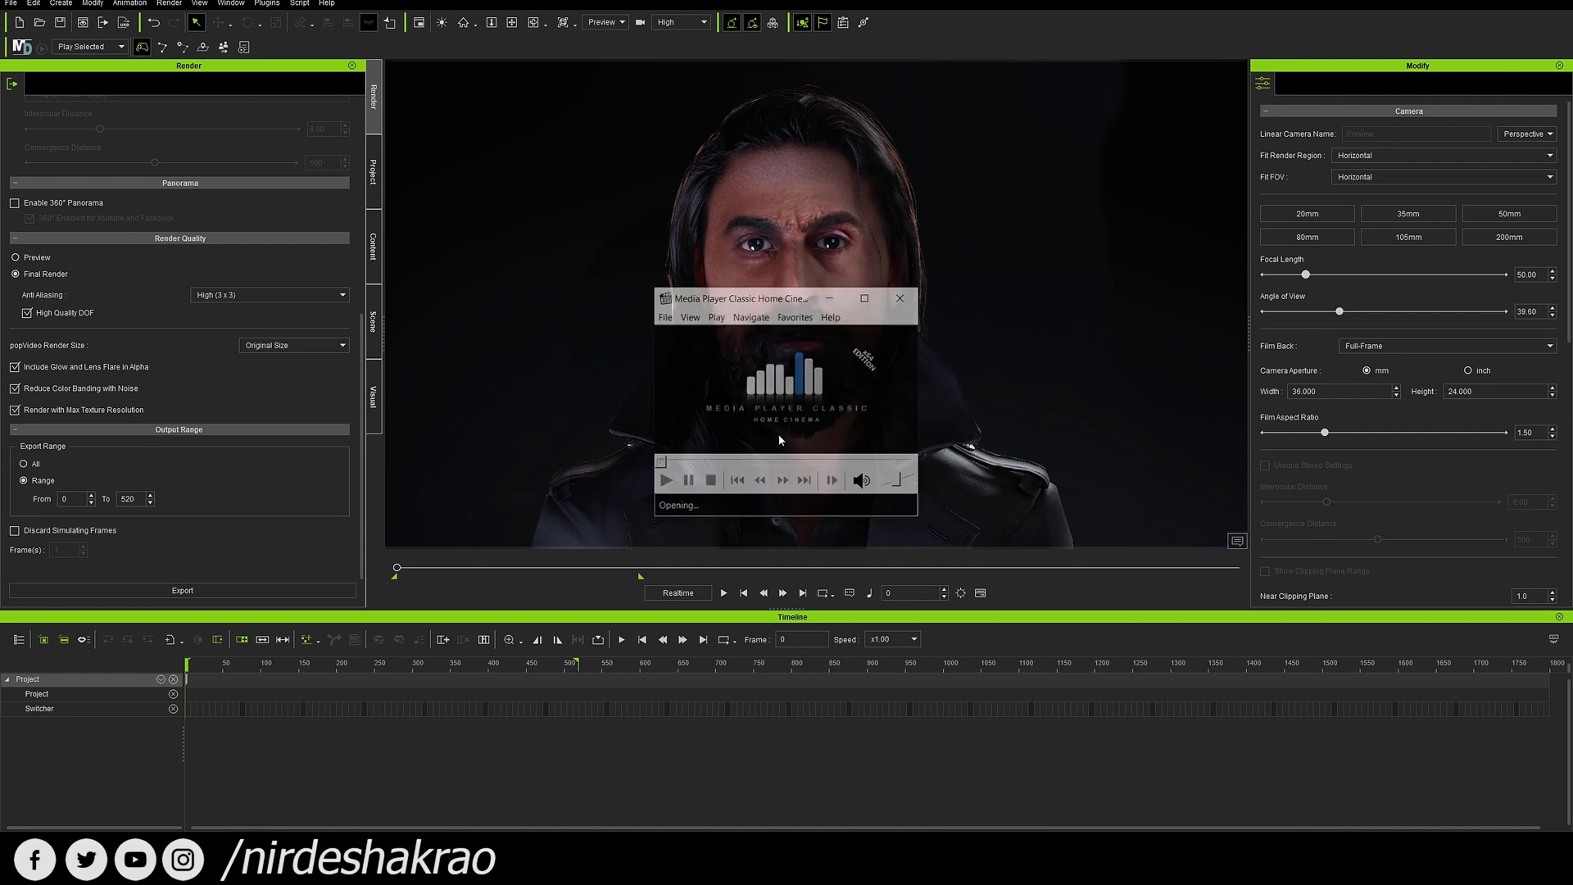